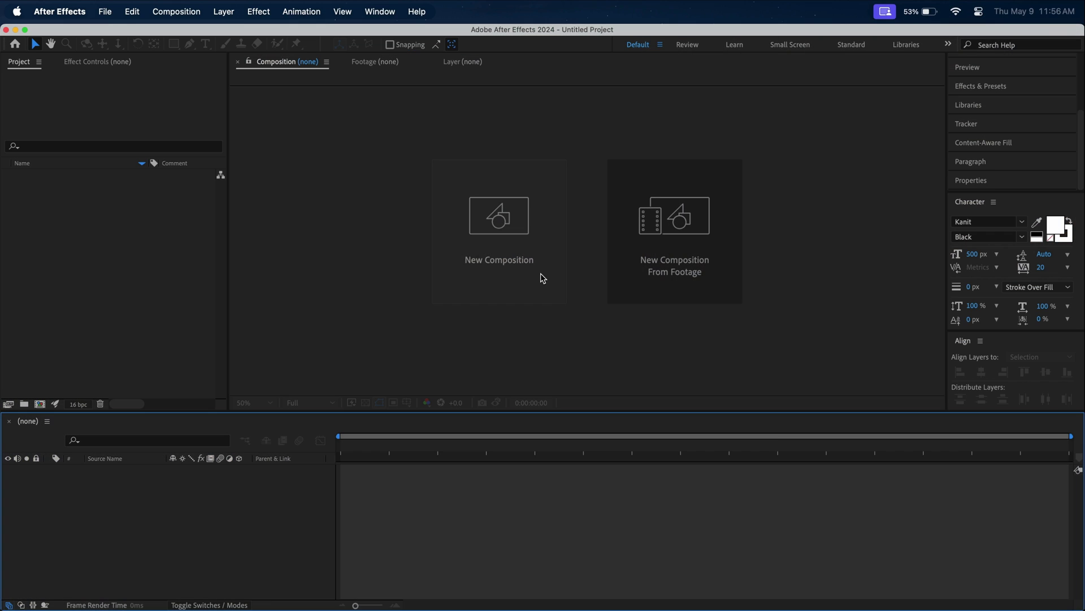
Create a new 1920×1080 composition named Neon Intro.
click(541, 276)
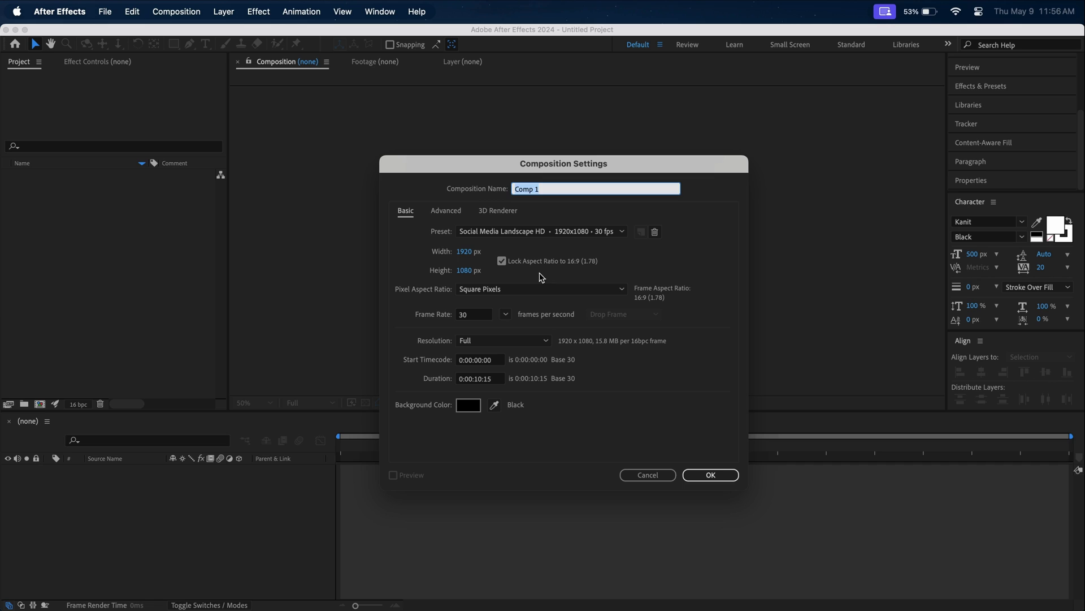
text(Neon Intro)
click(712, 476)
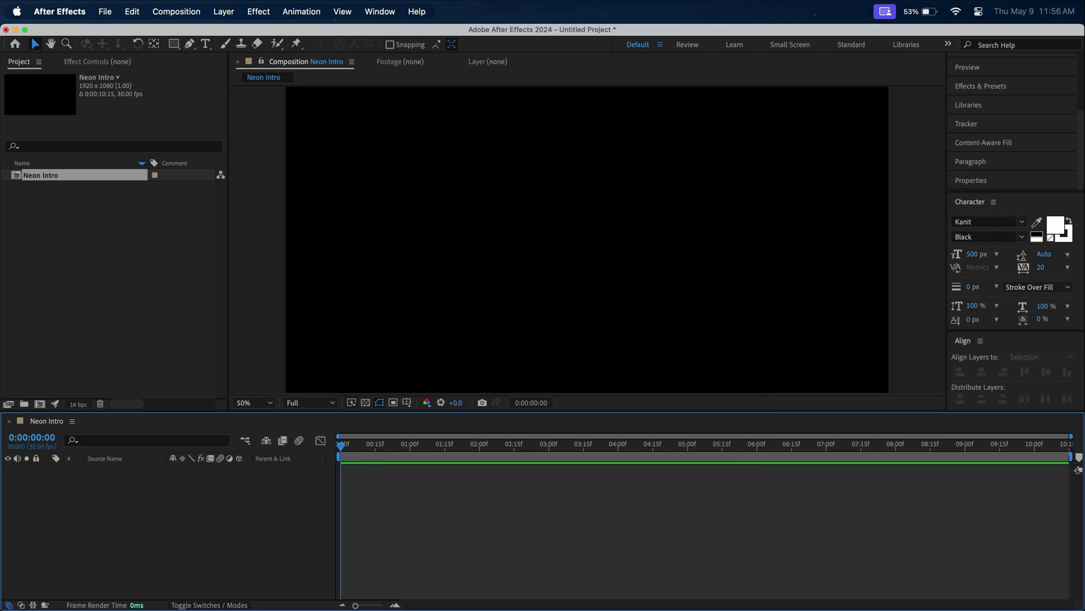
Import Logo Mark.png from Finder and place it in the Neon Intro timeline.
key(super+Tab)
drag(812, 216, 173, 276)
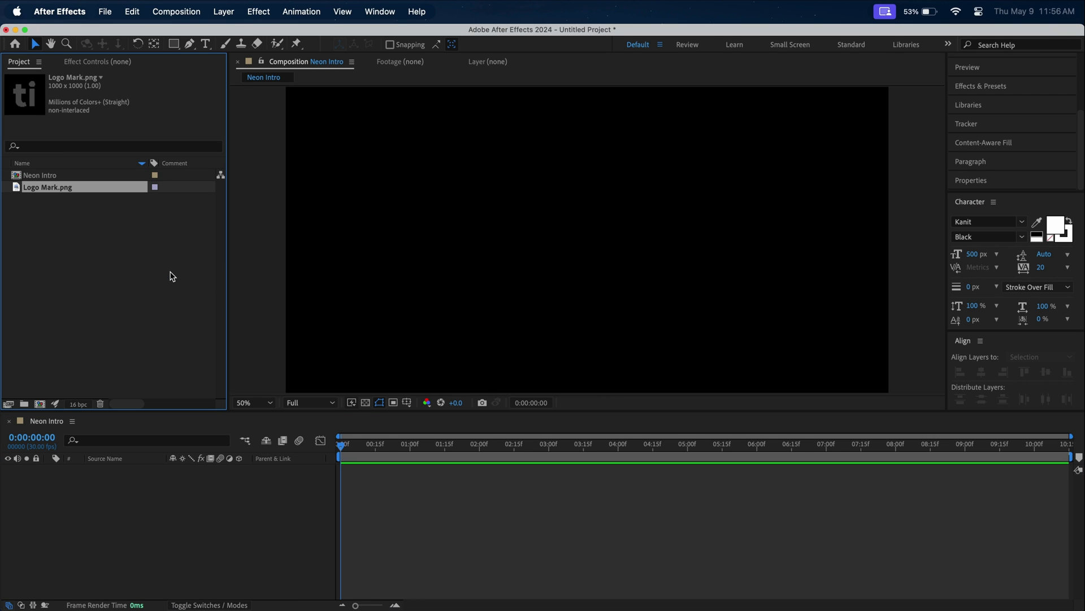
drag(61, 191, 220, 546)
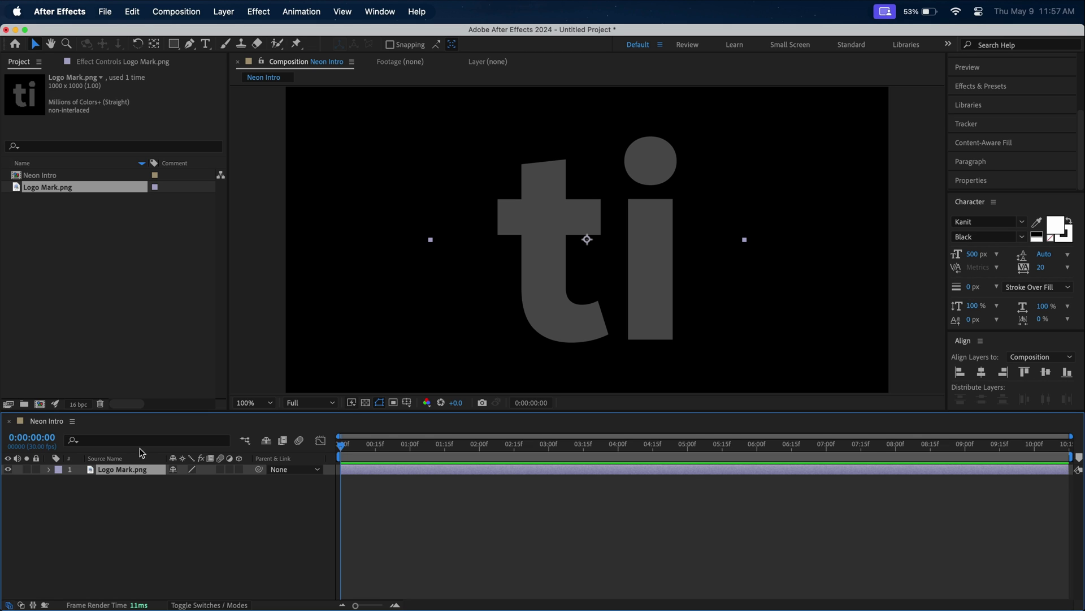
Auto-trace the logo onto a new layer and delete the original Logo Mark.png layer.
click(224, 11)
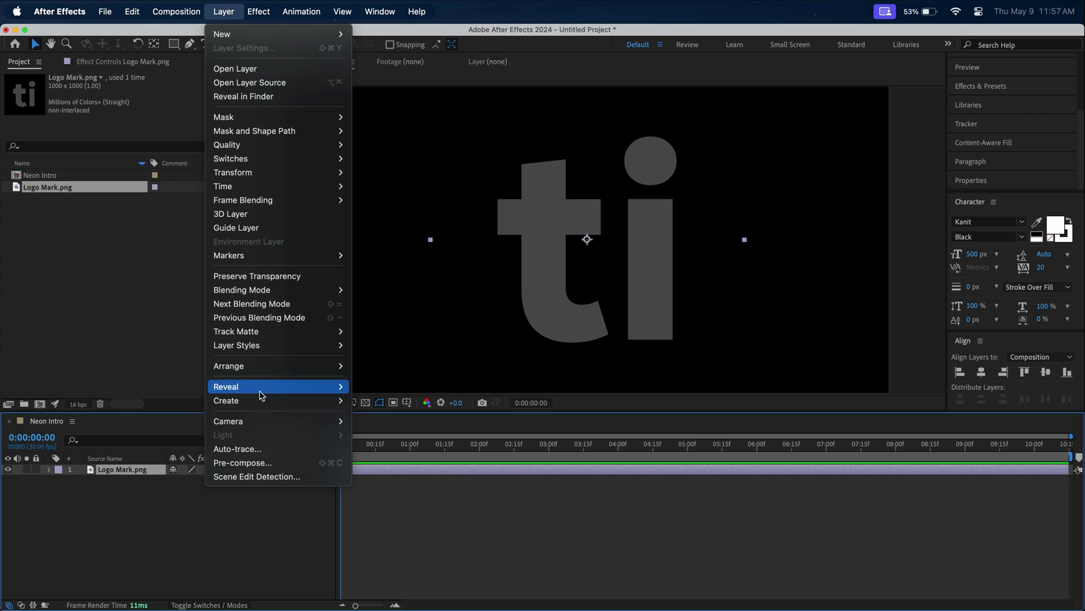
click(270, 449)
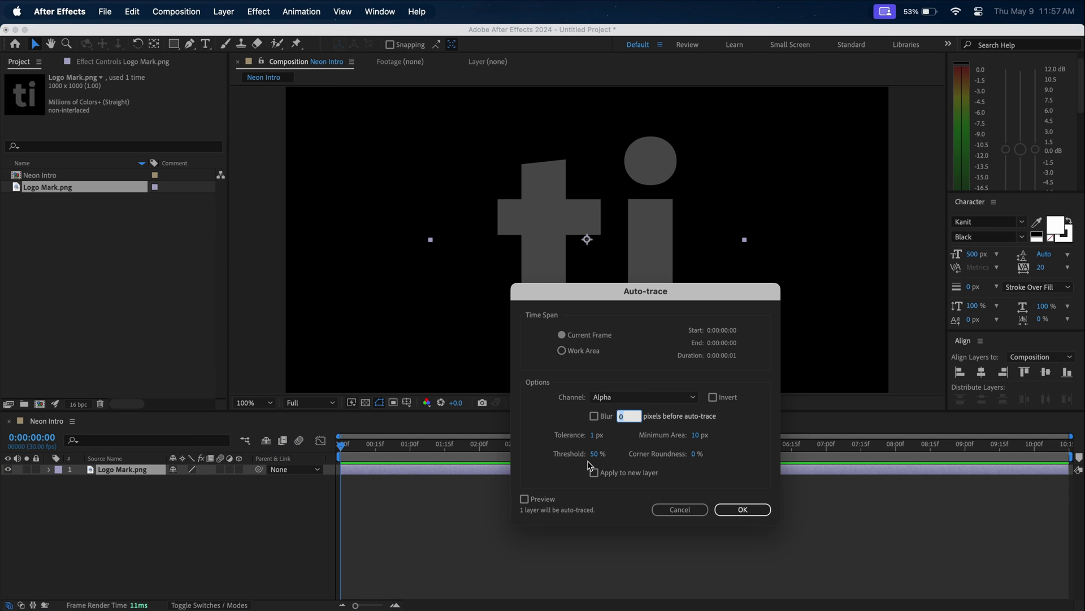
click(594, 473)
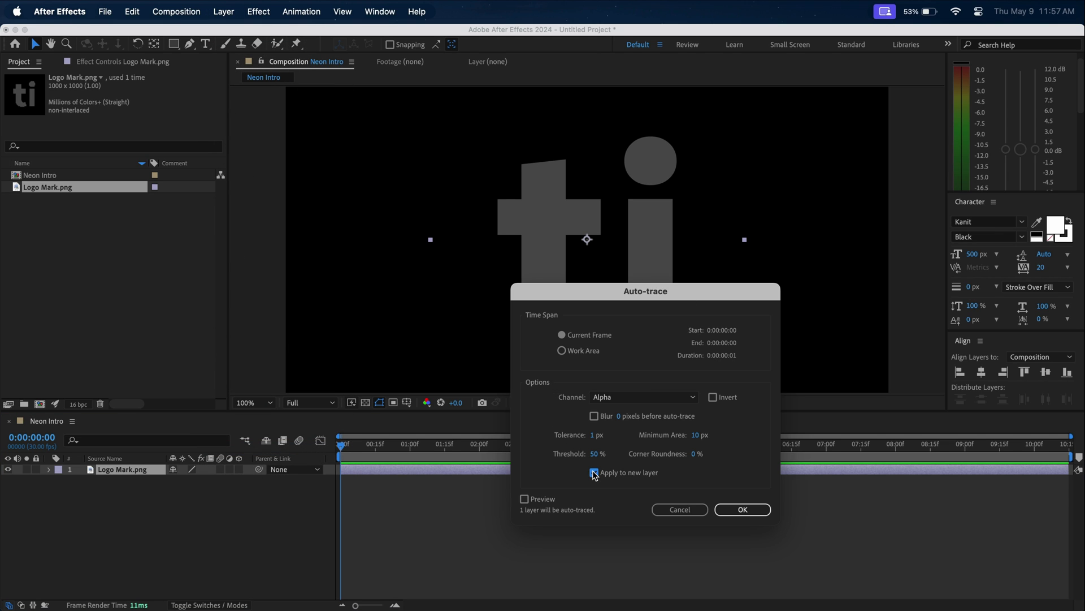
click(742, 510)
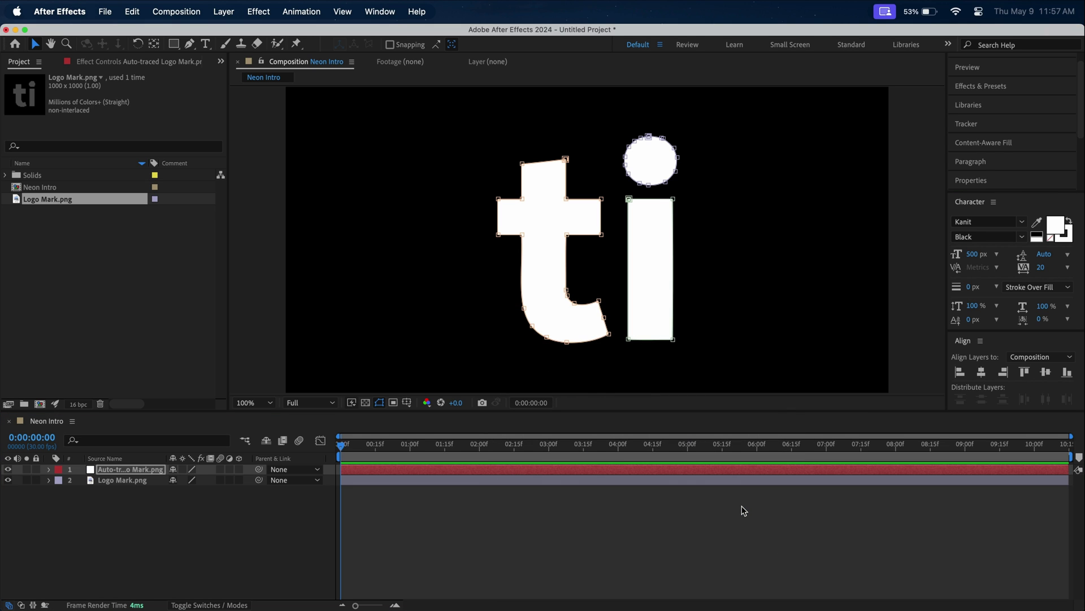
click(118, 482)
key(Delete)
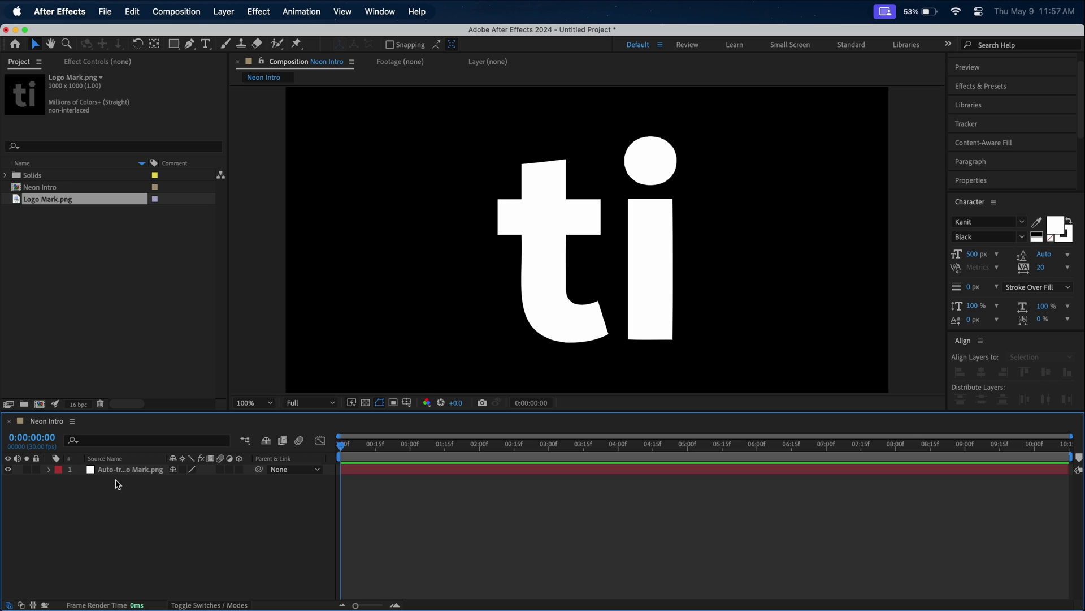
Apply the Saber effect to the auto-traced logo layer.
click(995, 86)
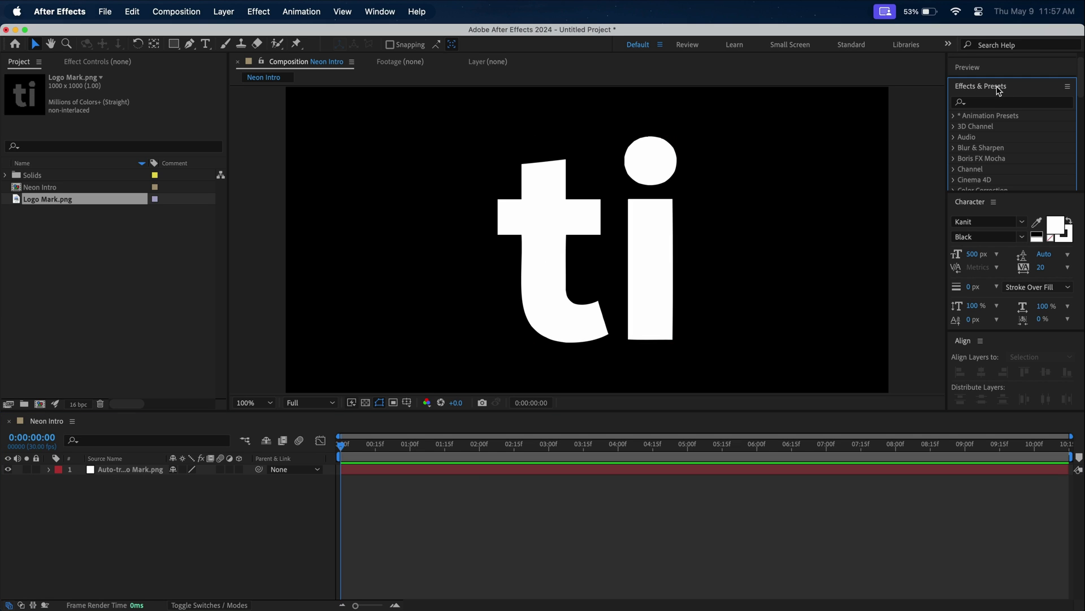
click(1000, 104)
text(saber)
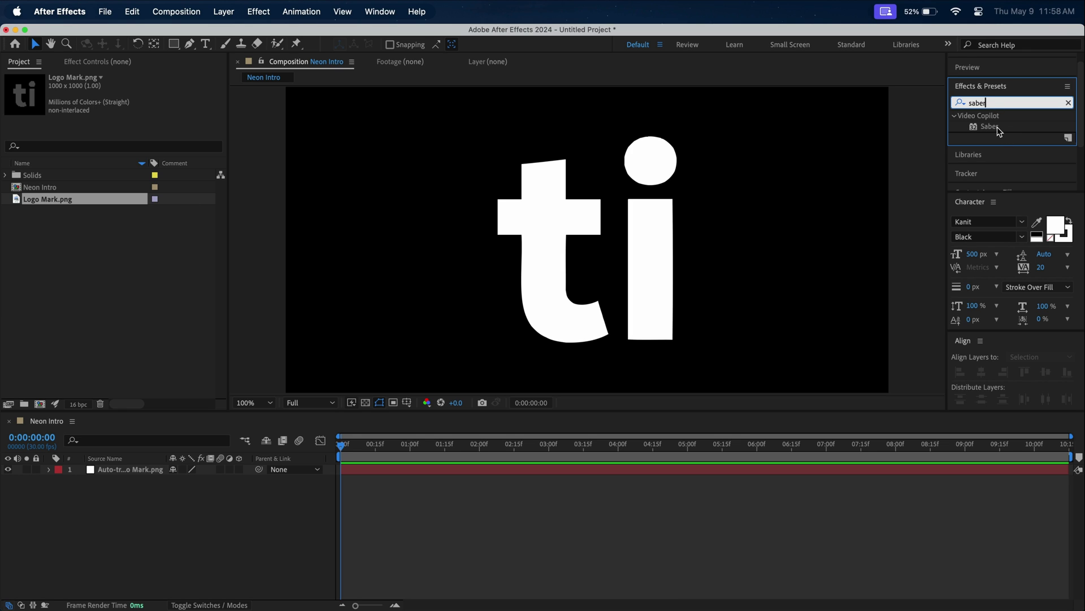
drag(998, 131, 651, 237)
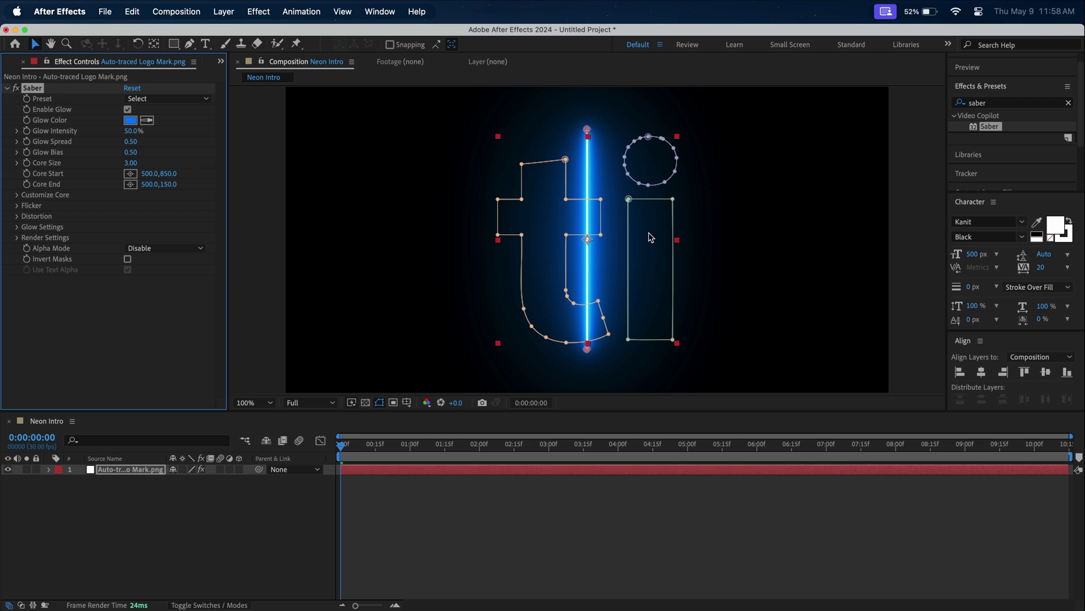
click(104, 287)
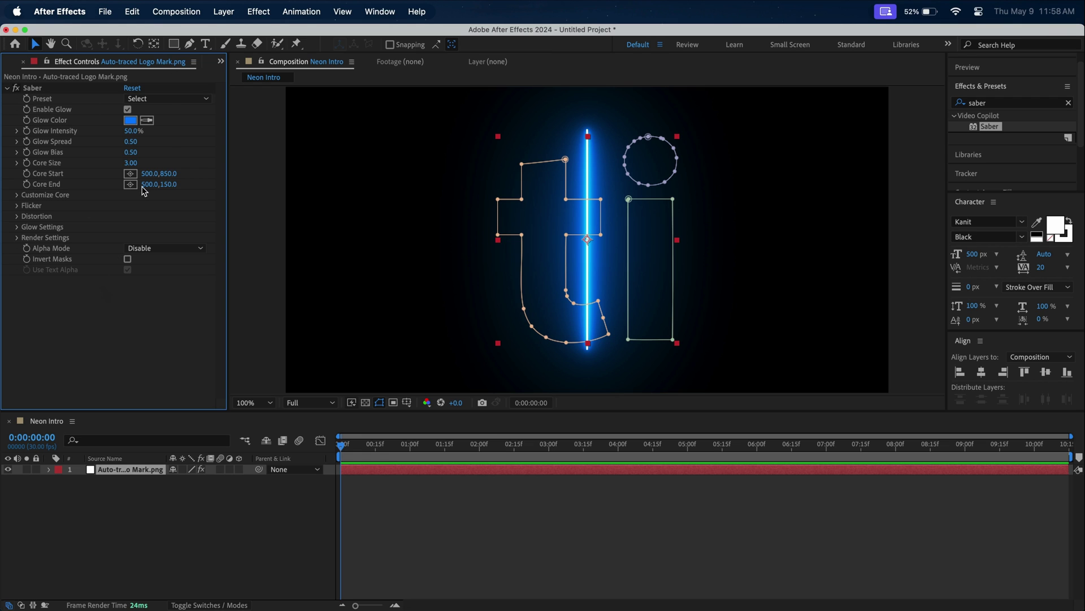
Compare Saber presets such as Electric, then settle on the Neon preset.
click(178, 100)
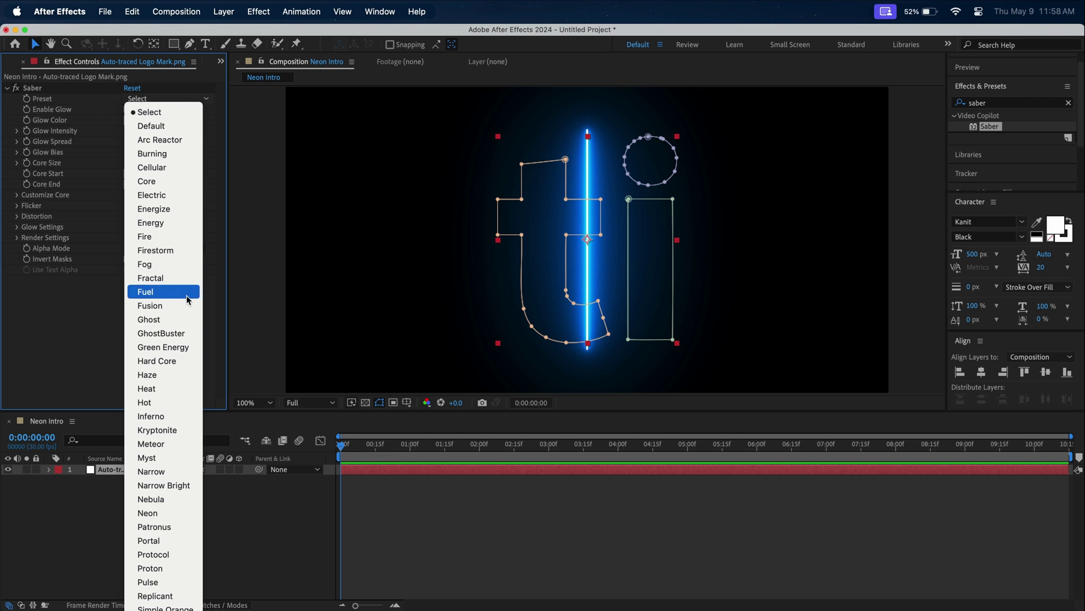
click(182, 515)
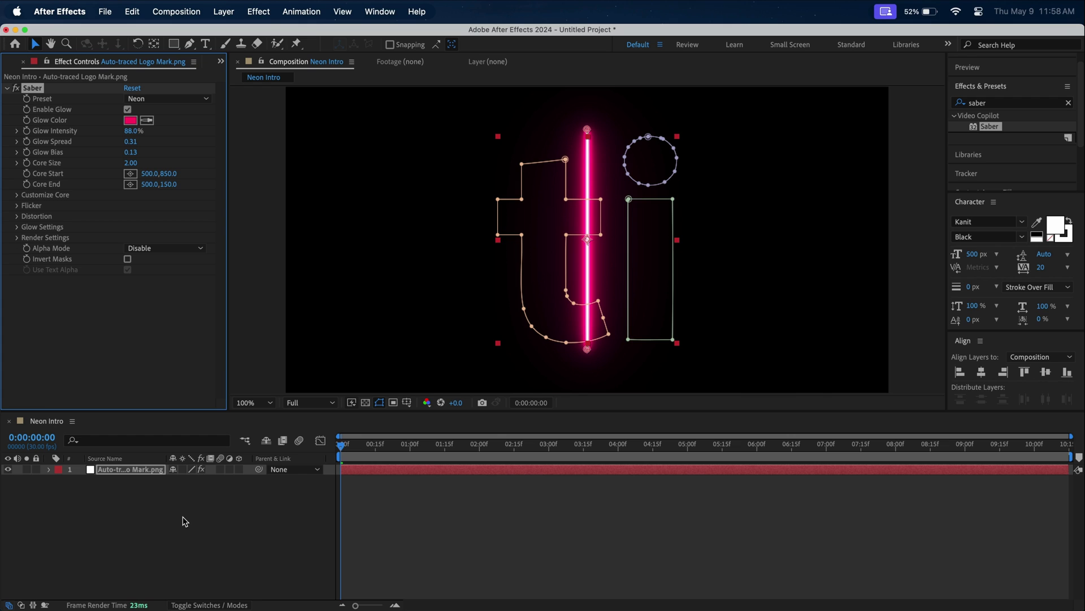
click(179, 100)
click(178, 91)
click(178, 100)
click(179, 100)
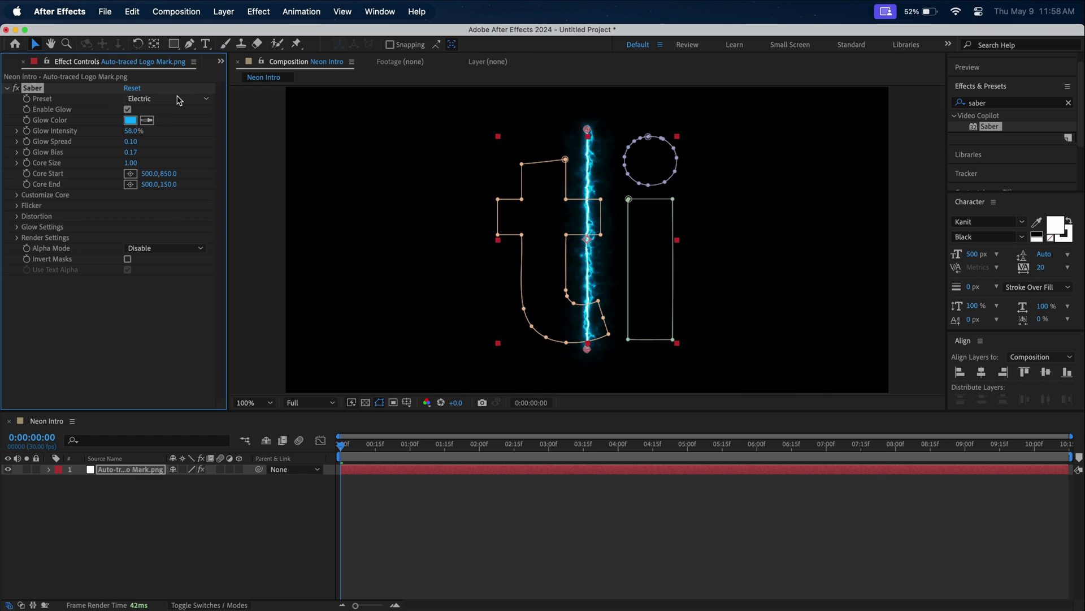
click(178, 100)
click(179, 119)
Make the glow cyan, set Core Type to Layer Masks, and thin the core to 1.40.
click(130, 119)
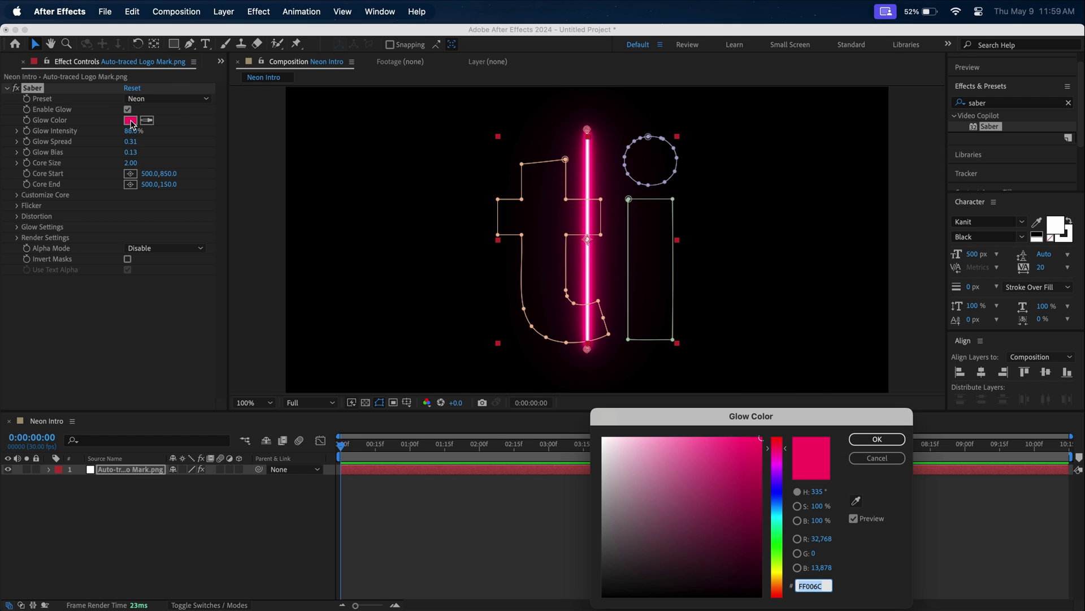
click(784, 511)
click(877, 439)
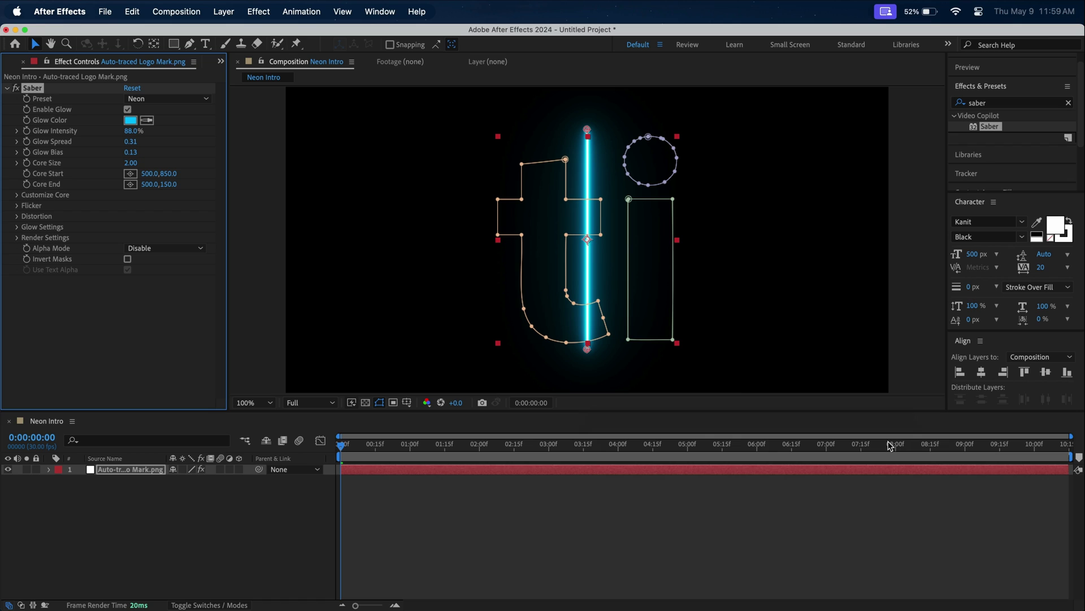
click(17, 195)
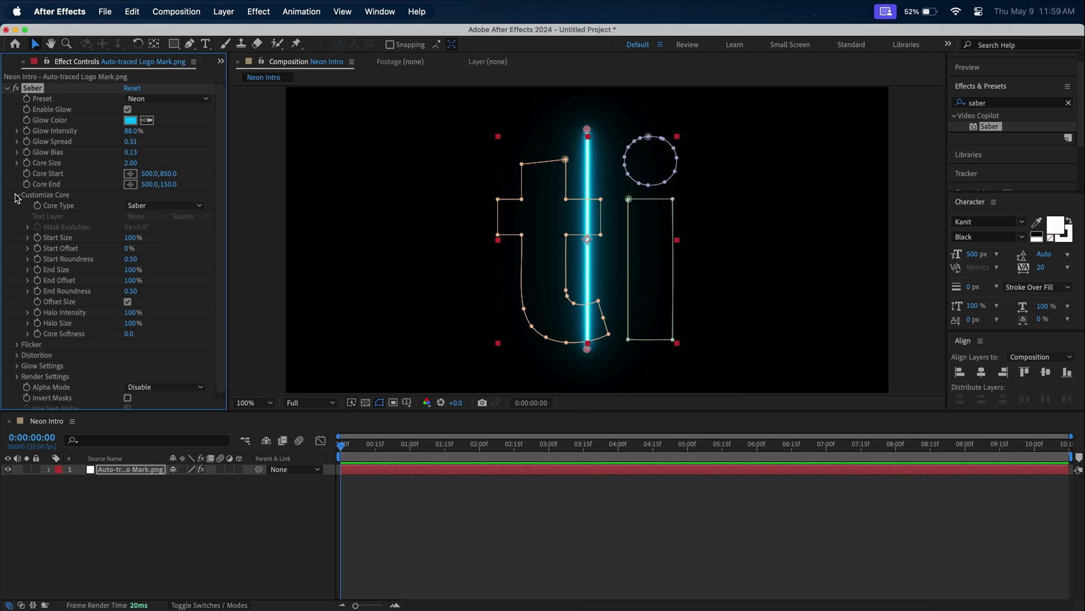
click(143, 207)
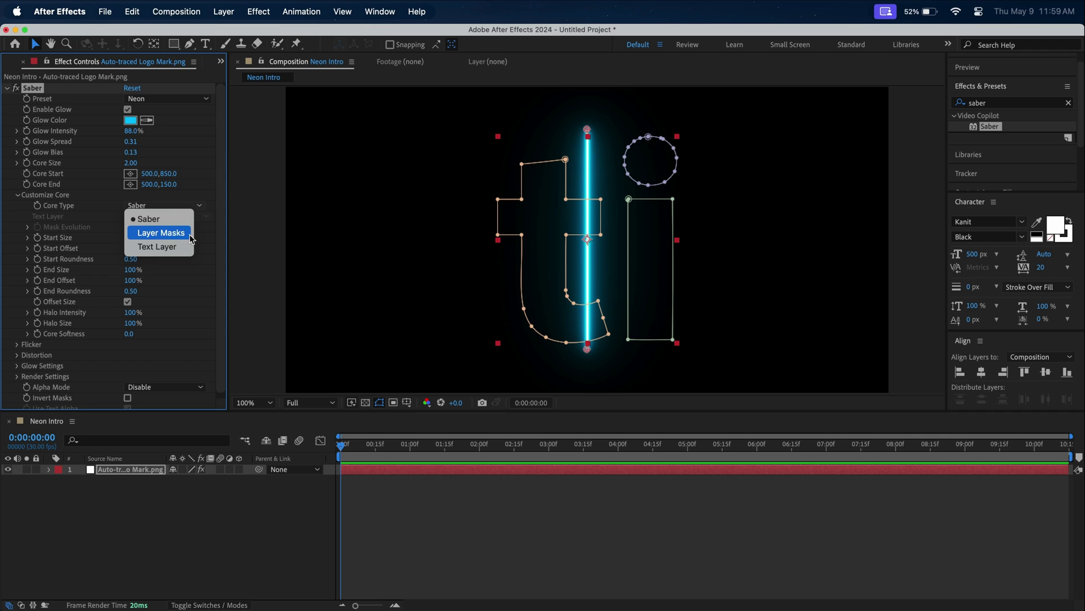
click(161, 233)
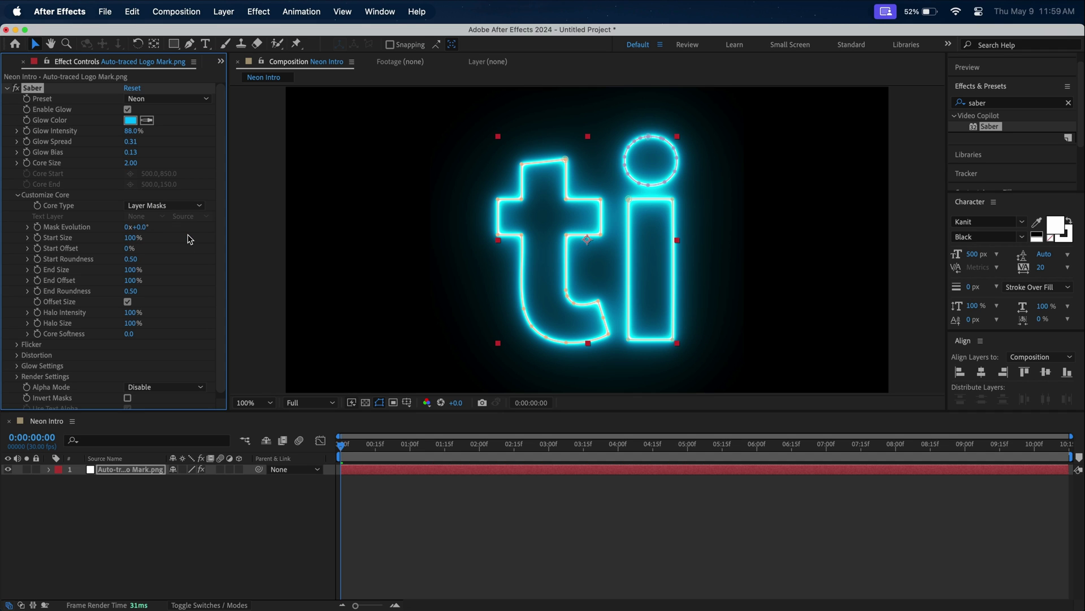
drag(135, 163, 133, 136)
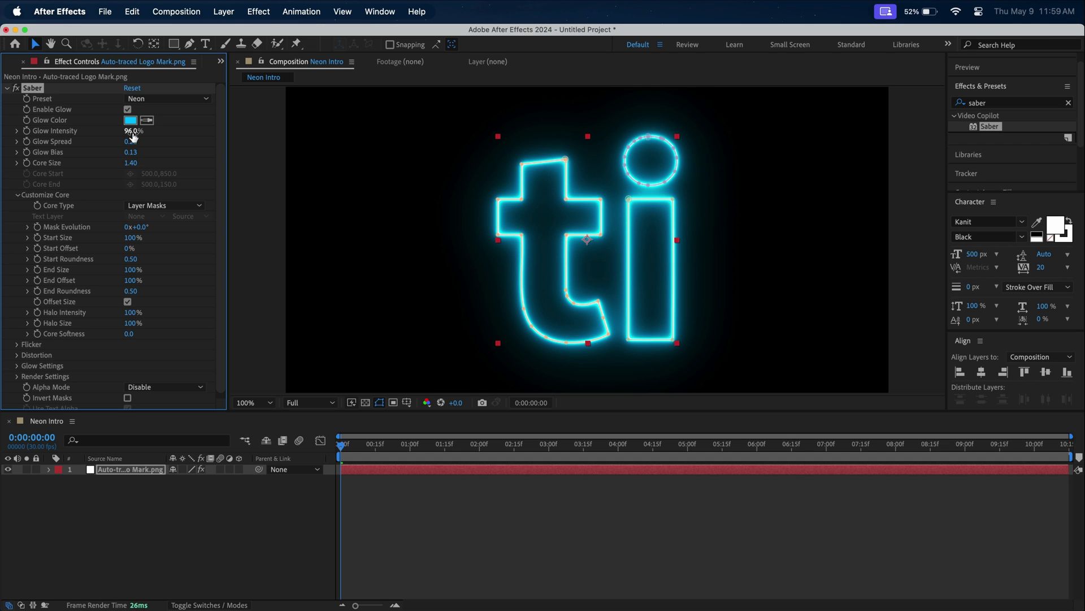
Keyframe Saber Start Offset at 100% at 0s and 0% at 2 seconds.
click(127, 249)
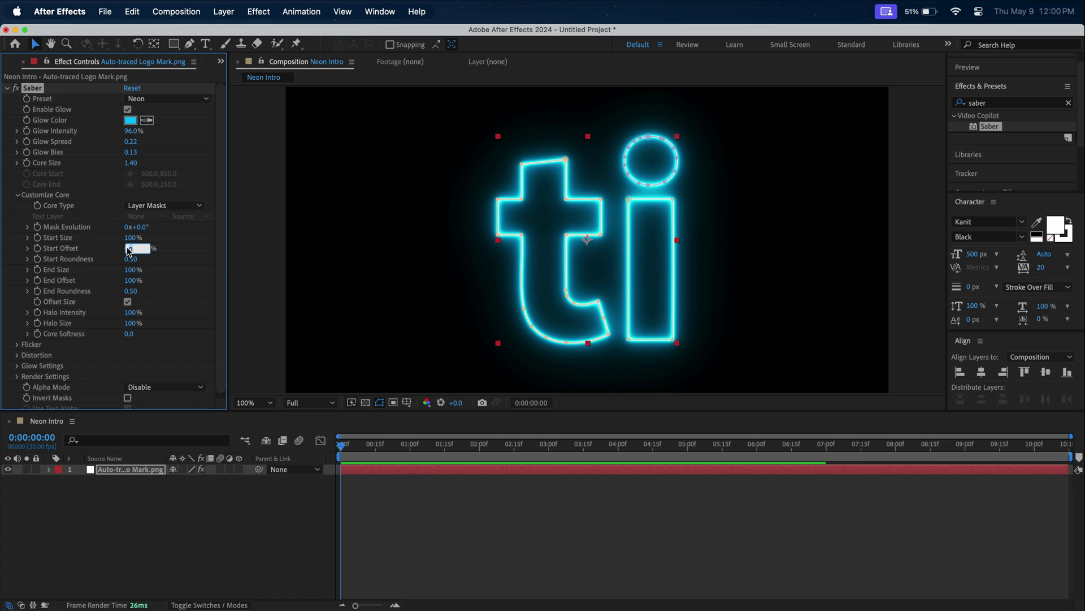
text(100)
key(Return)
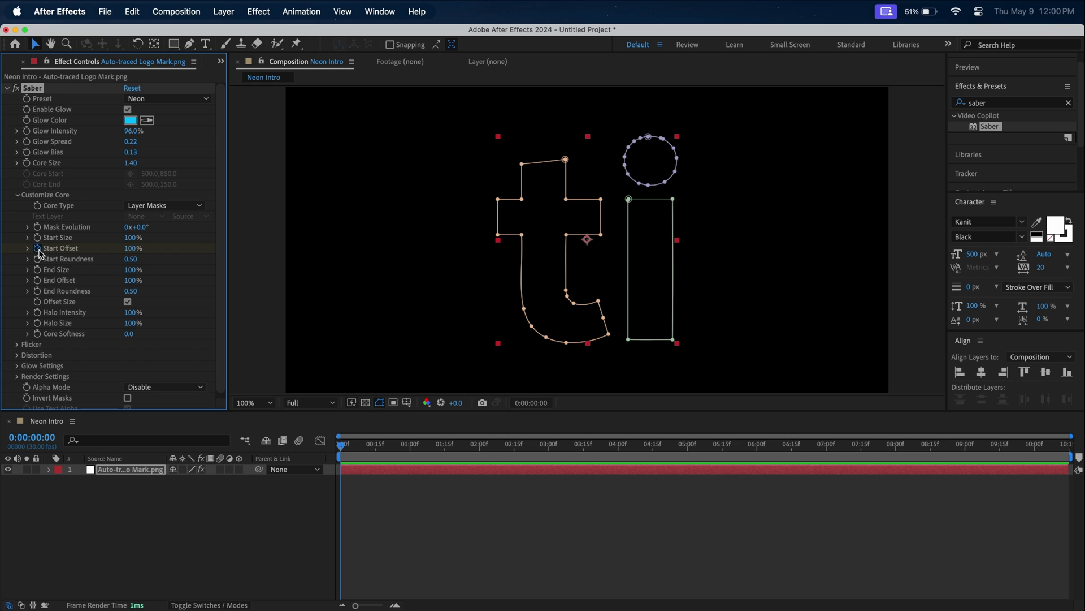
drag(342, 445, 480, 448)
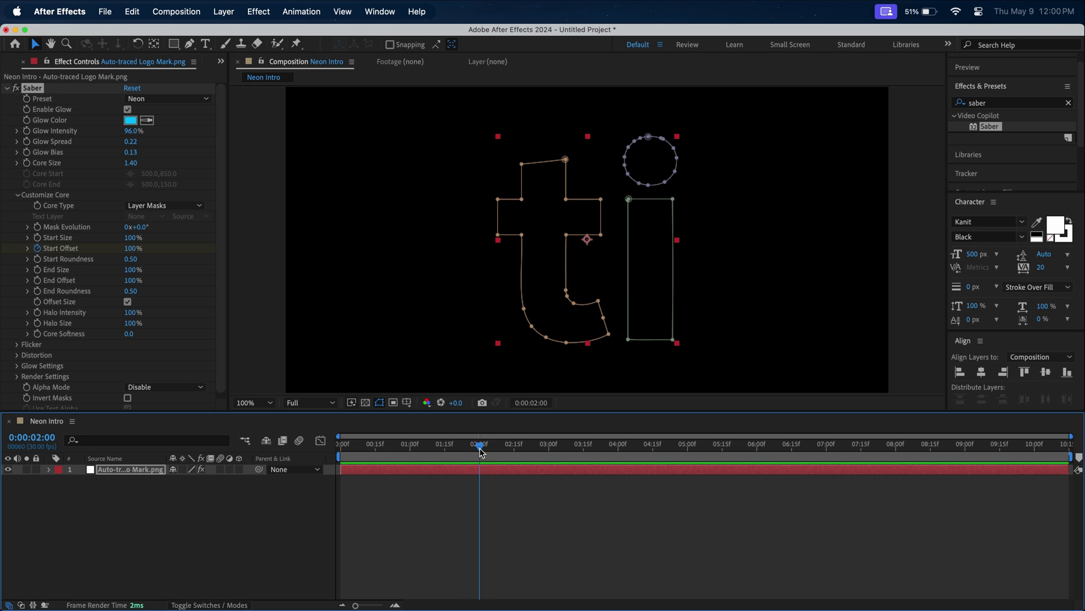
click(133, 248)
text(0)
key(Return)
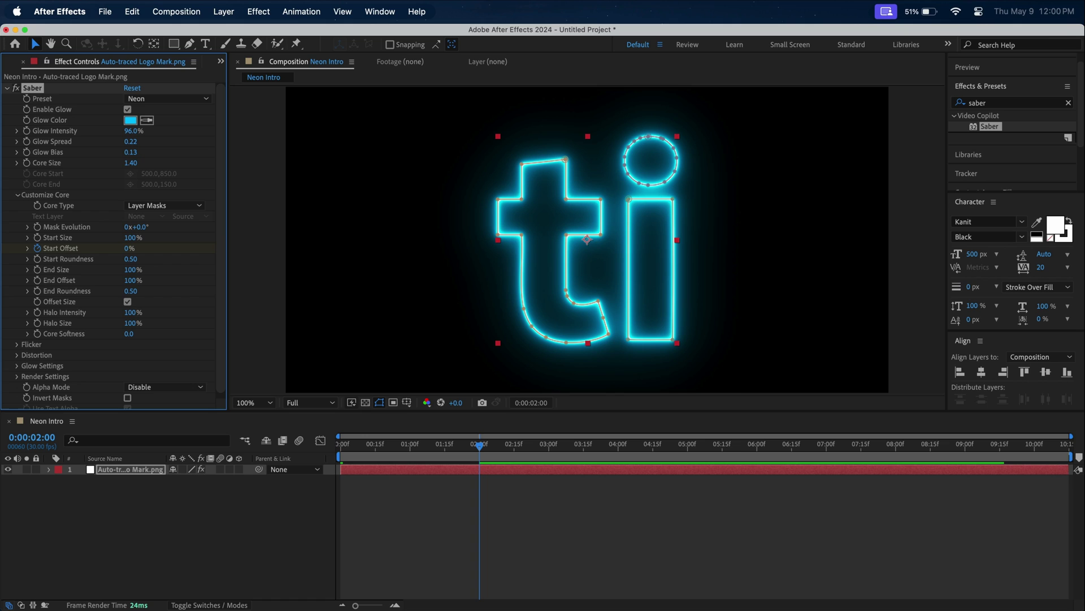
Easy-ease both Start Offset keyframes and lengthen the ease into the 2-second keyframe.
click(123, 466)
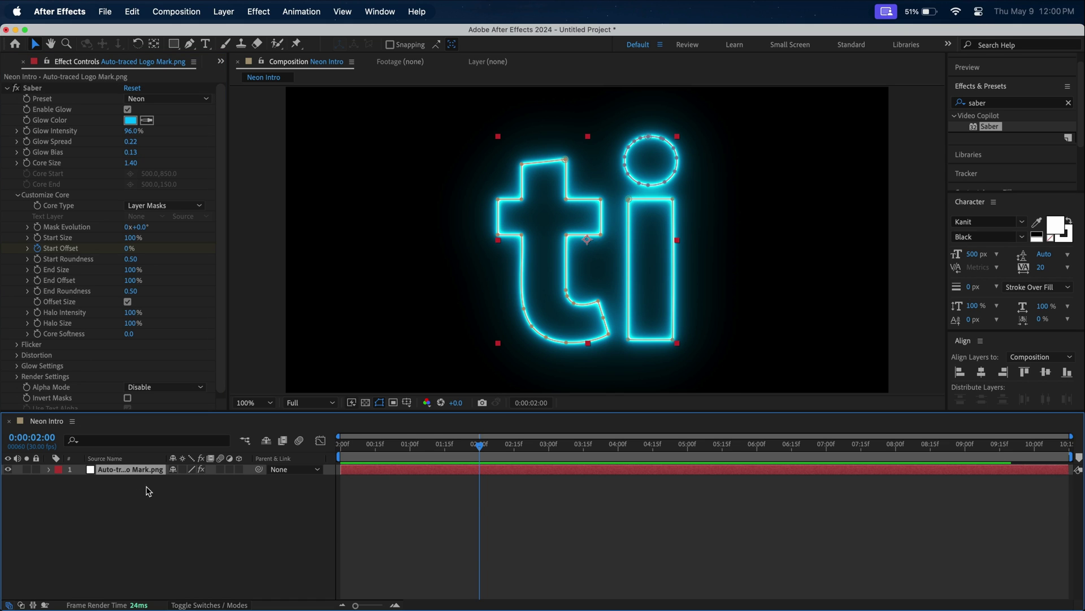
key(u)
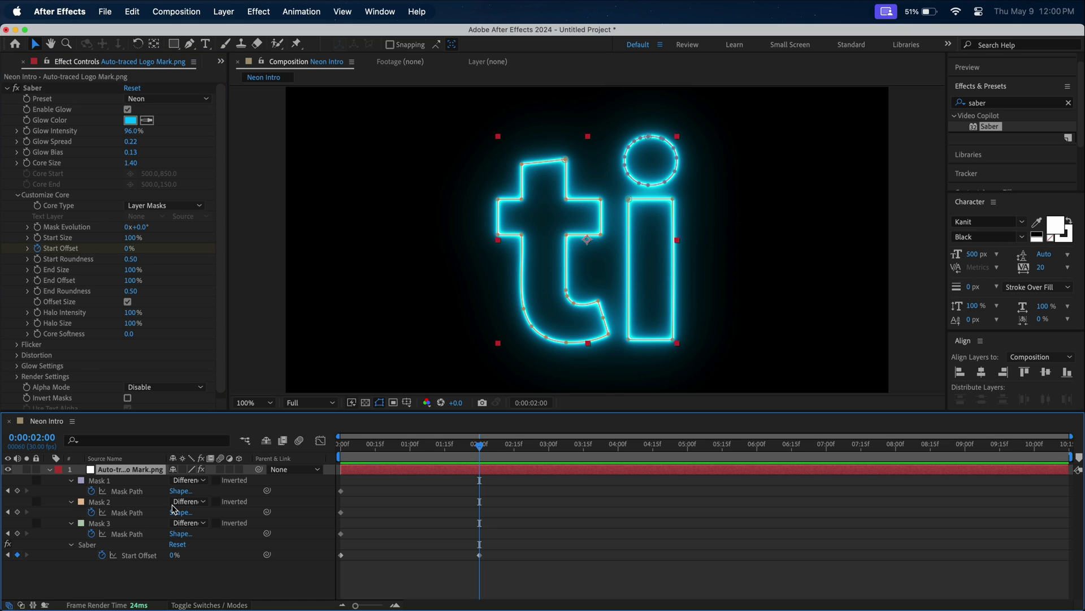
click(505, 444)
drag(489, 541, 336, 566)
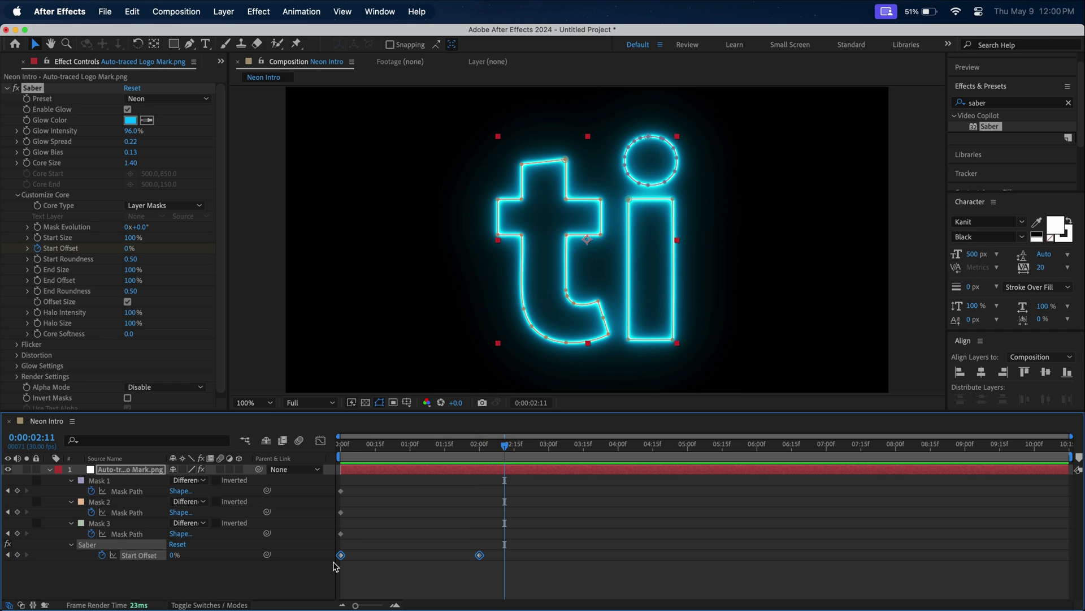
key(F9)
click(321, 440)
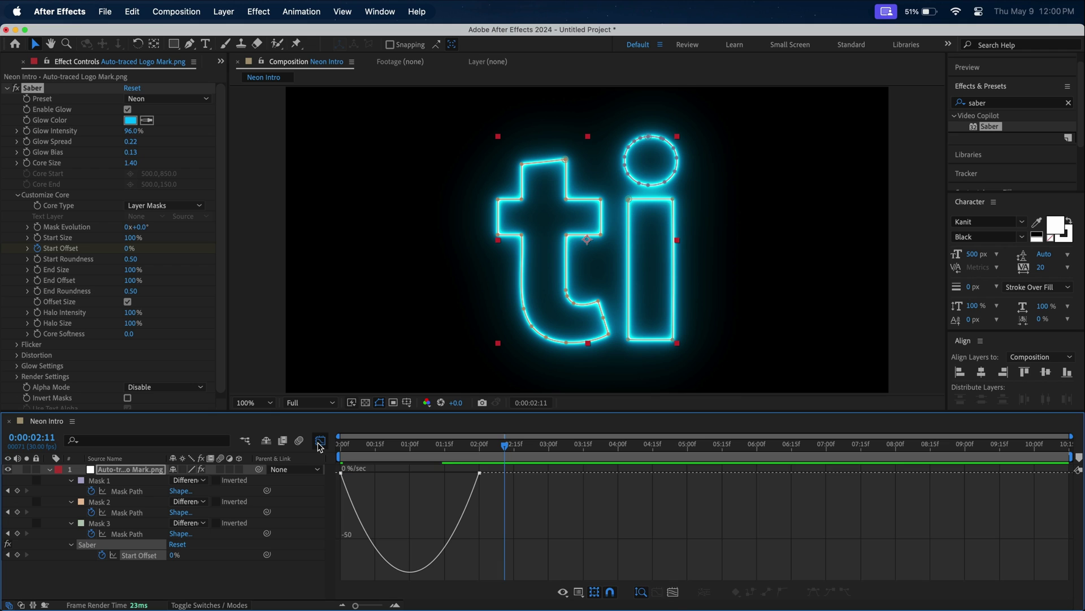
click(480, 472)
drag(433, 472, 357, 473)
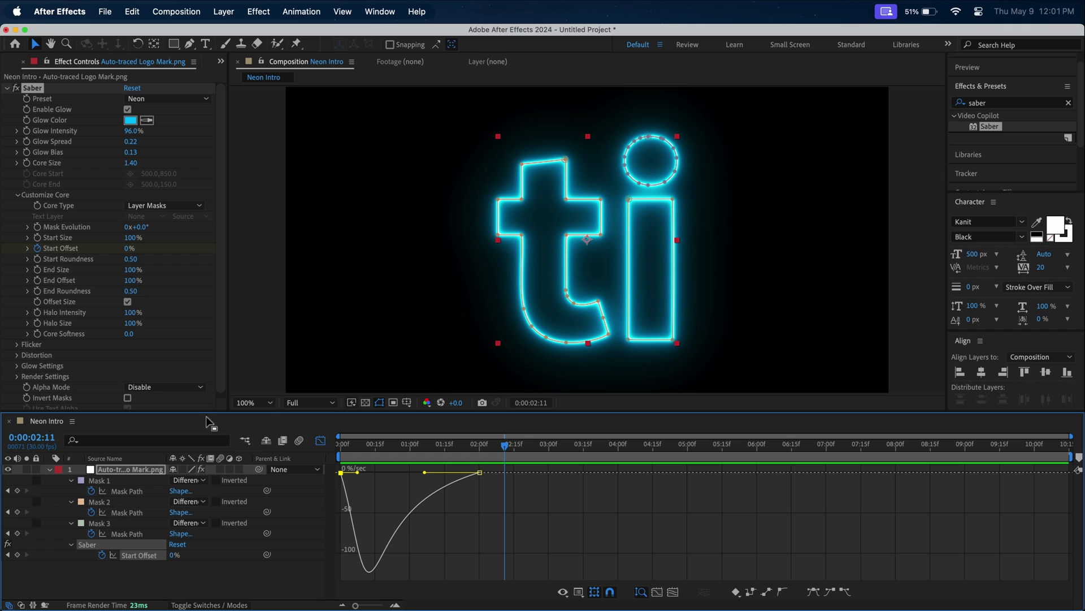
Keyframe Saber Flicker Intensity at 400% at 0s and 0% at 2 seconds.
click(18, 345)
scroll(90, 367, down, 4)
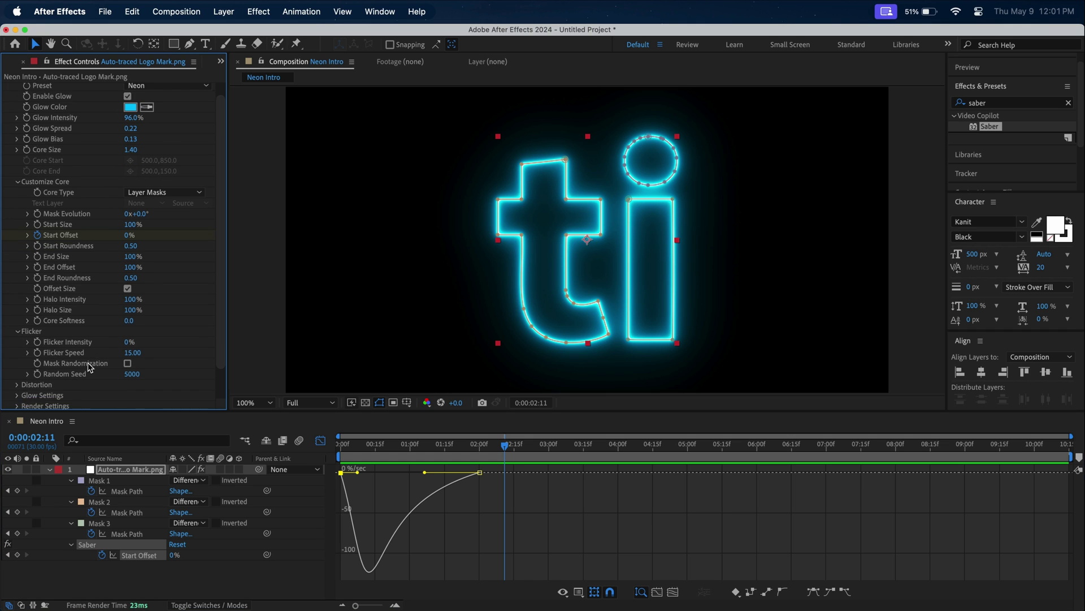
click(336, 441)
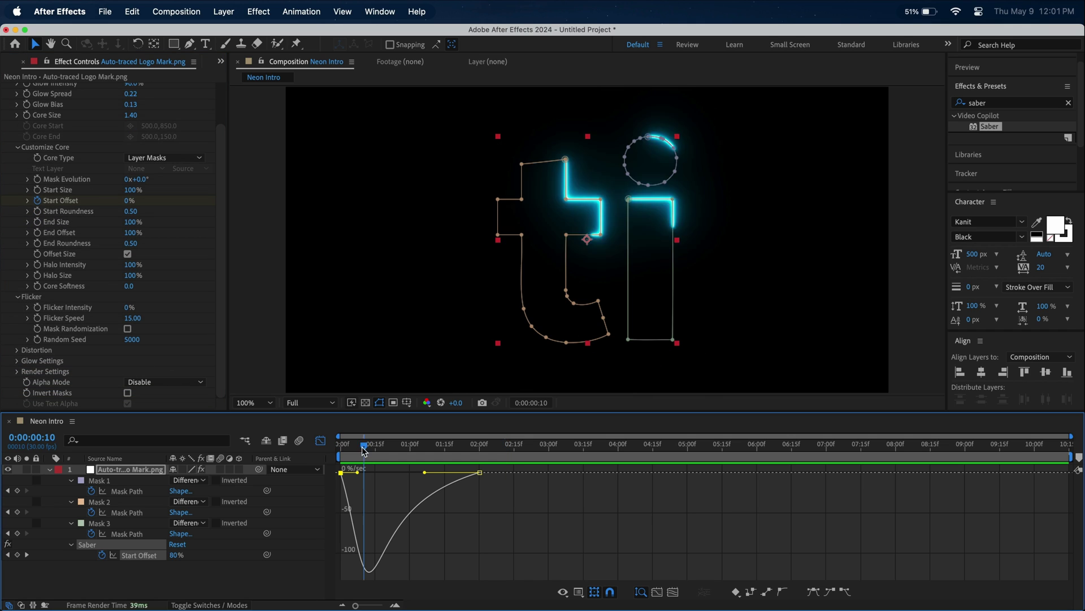
click(39, 309)
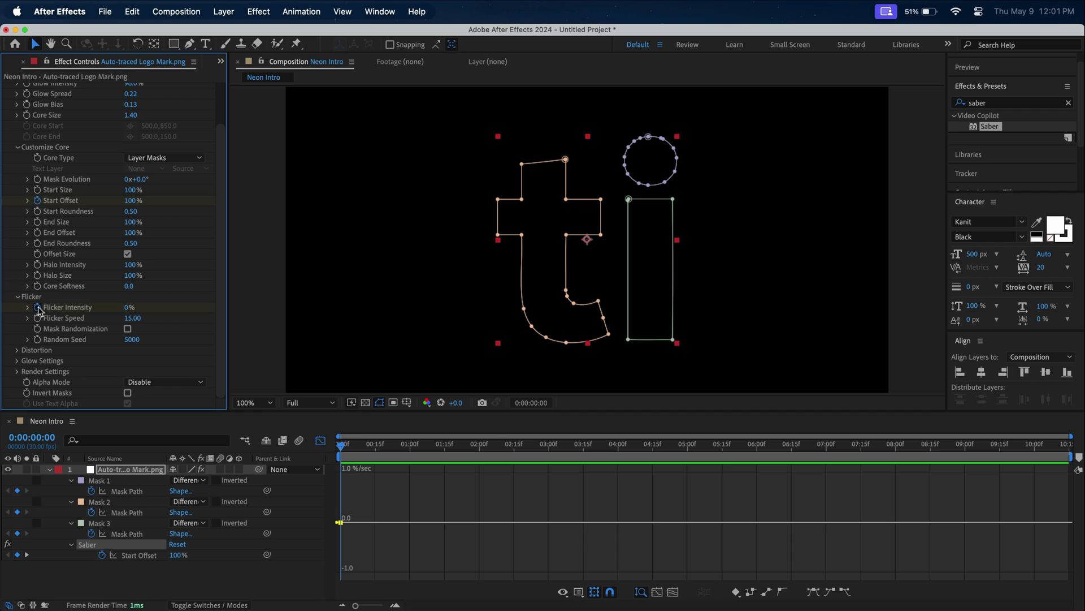
click(128, 308)
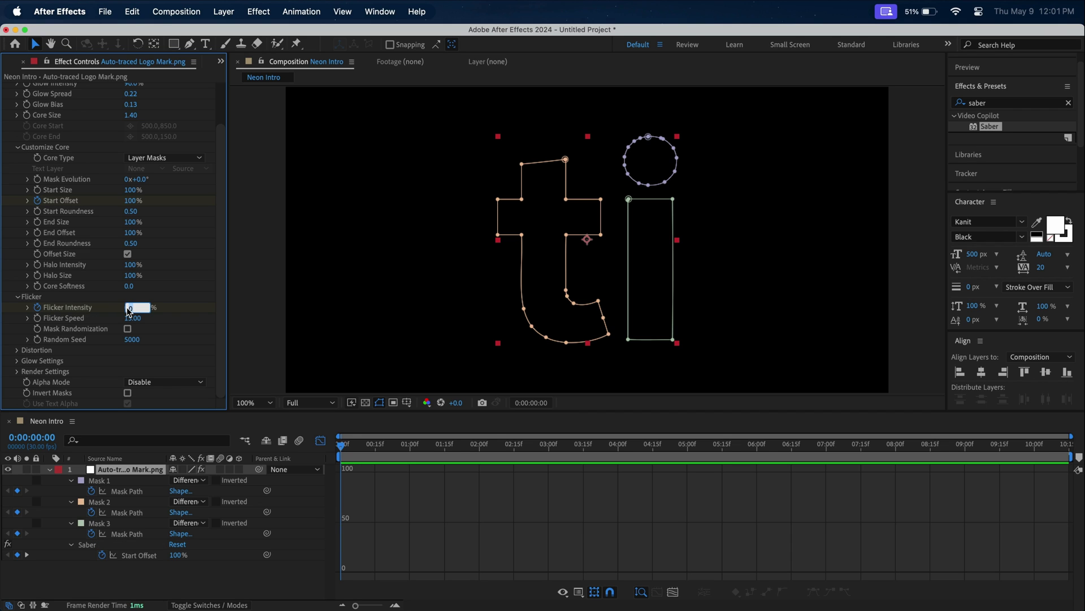
key(Return)
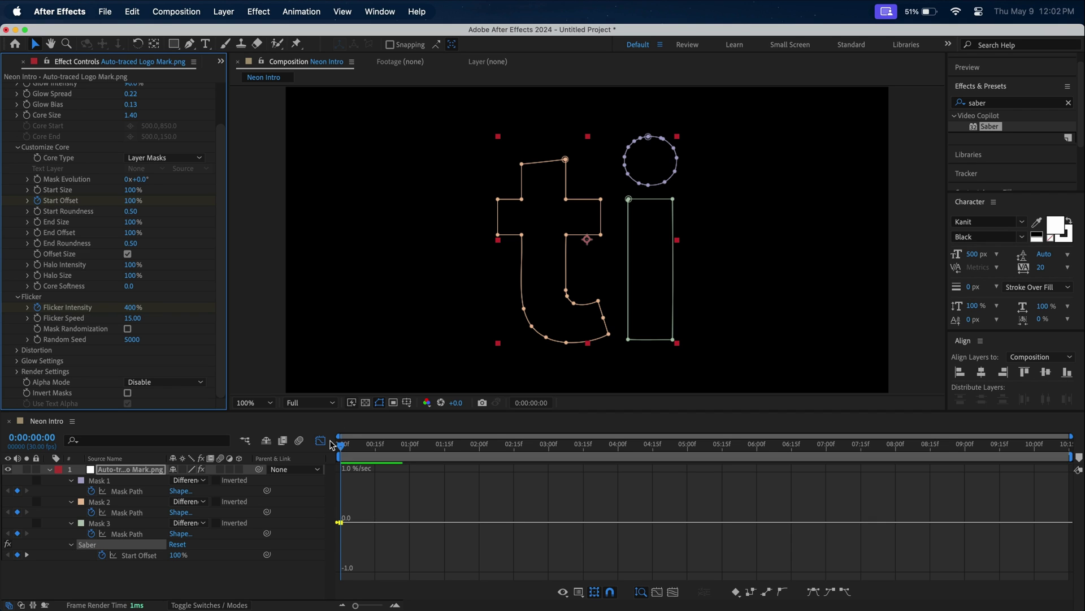
click(321, 441)
click(480, 450)
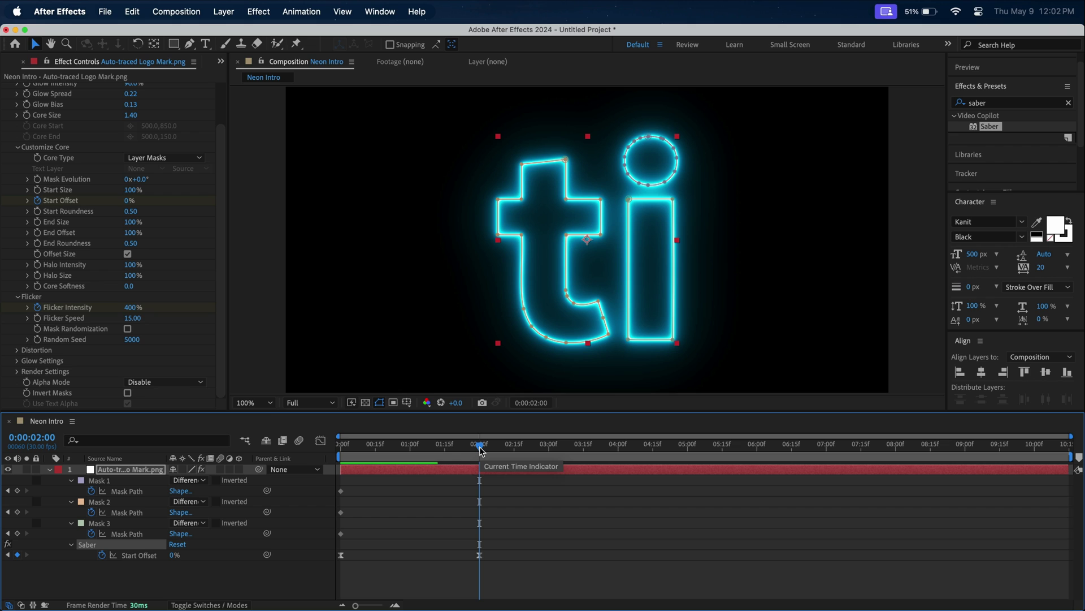
click(135, 307)
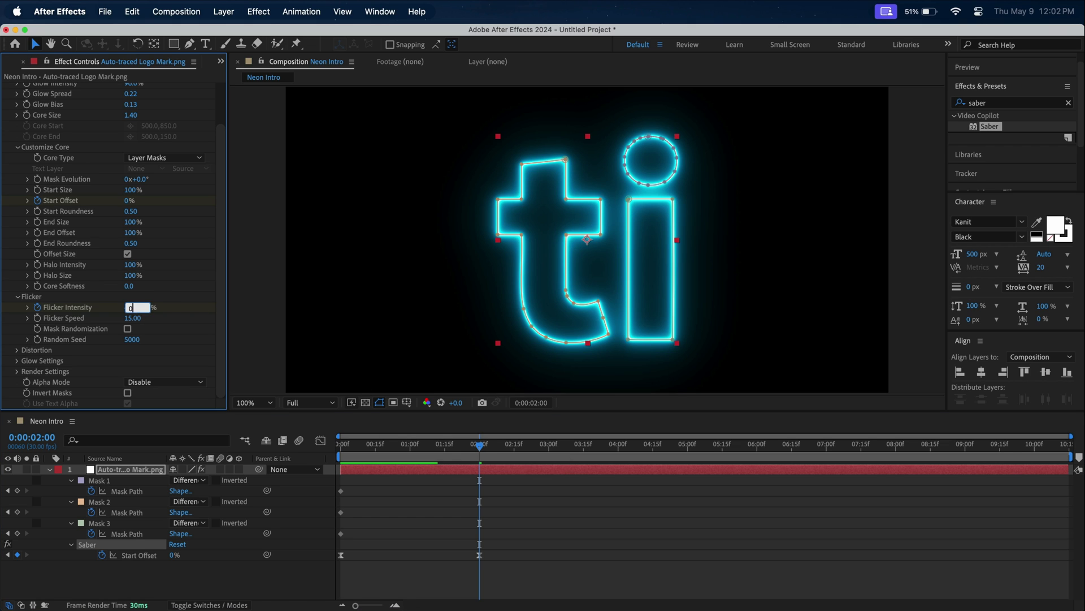
text(0)
key(Return)
Set the Saber Composite Settings to Transparent.
click(25, 373)
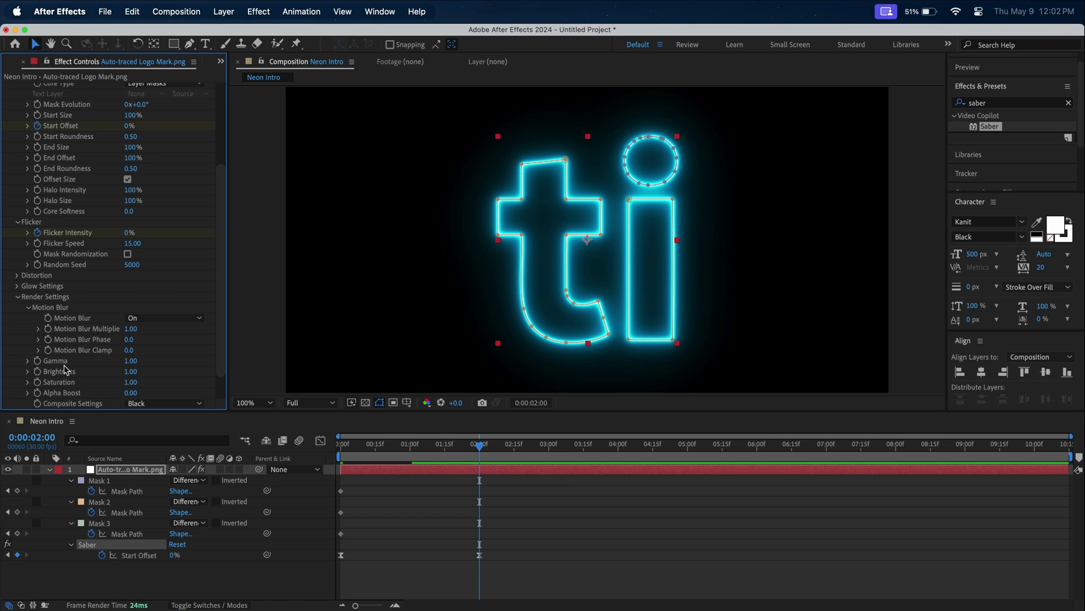
scroll(100, 371, down, 4)
click(146, 371)
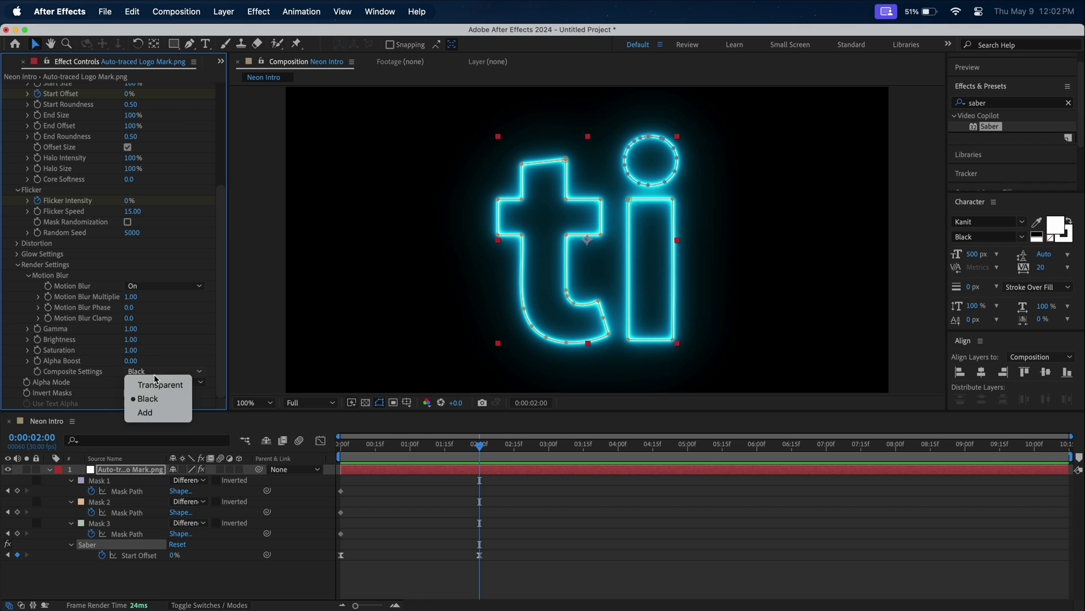
click(159, 385)
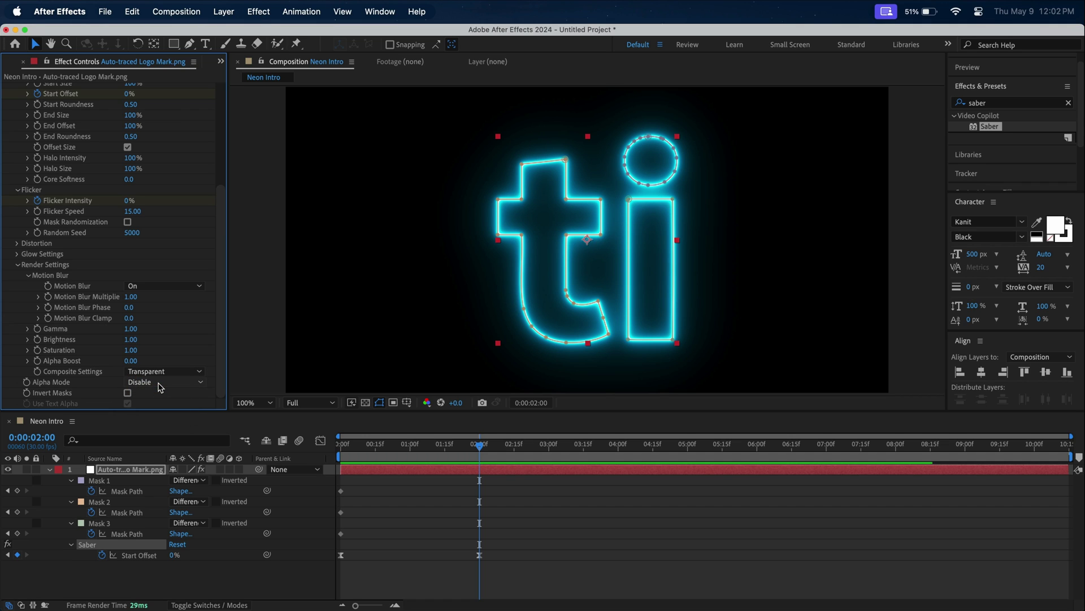
Pre-compose the logo layer as 'Logo', moving all attributes into it.
right_click(149, 472)
click(240, 561)
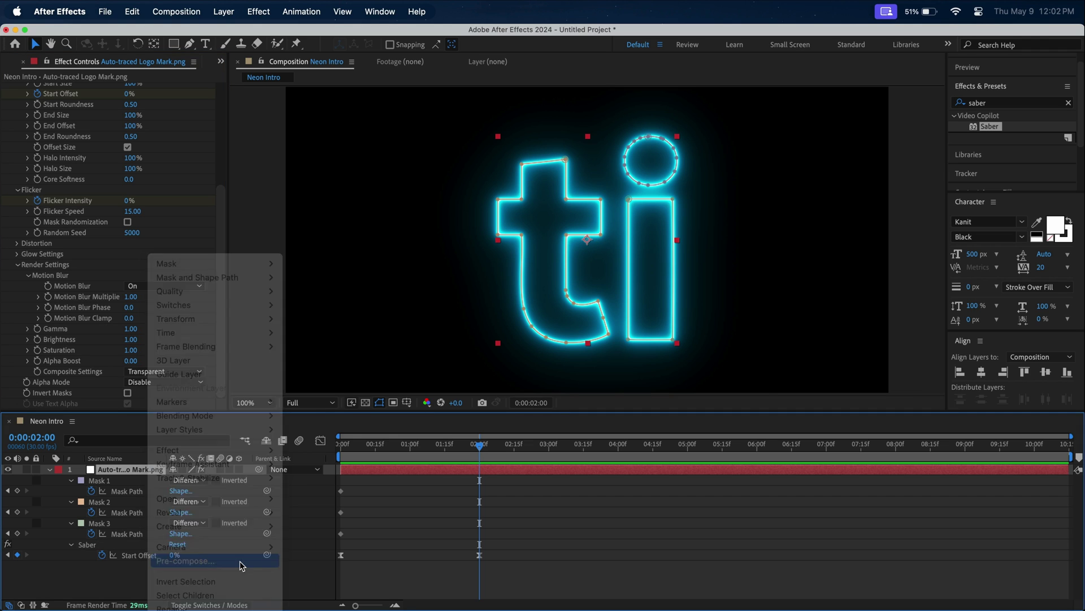
text(Logo)
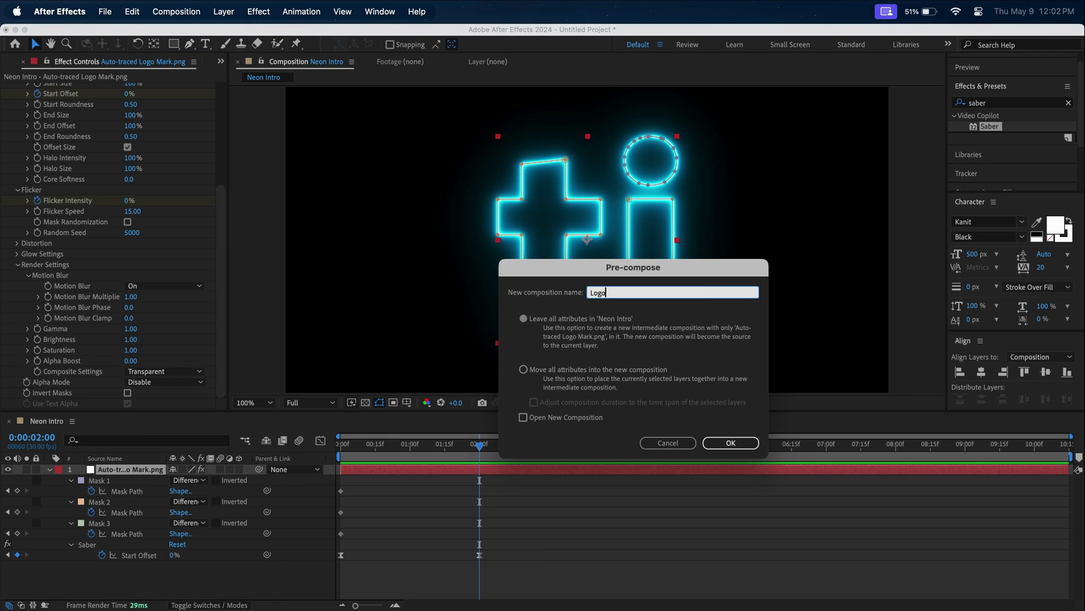
click(536, 369)
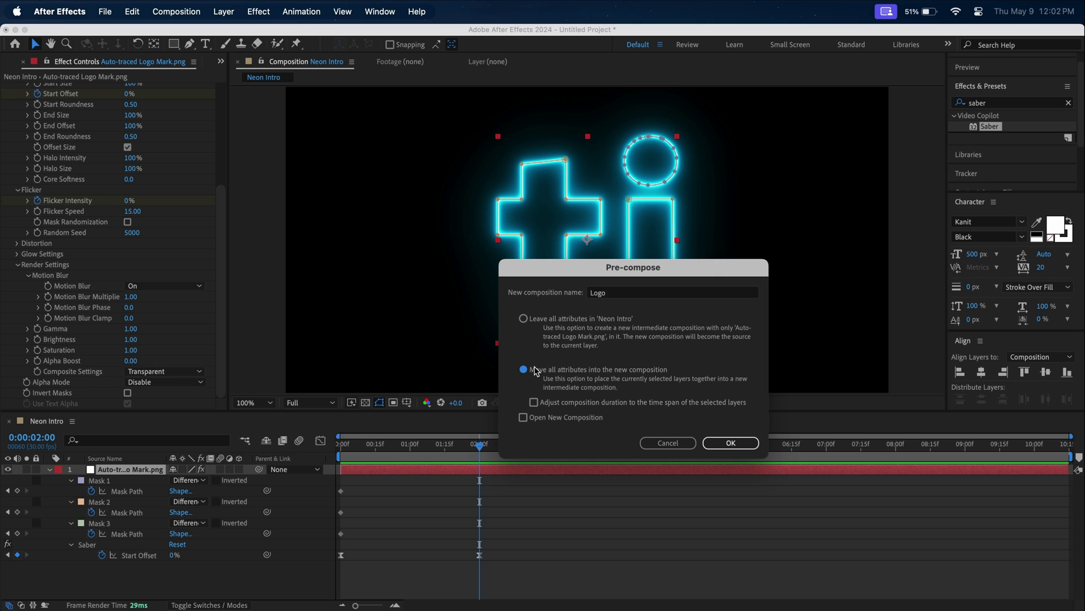
Create the Logo precomp and shrink it to about 49% scale.
click(754, 444)
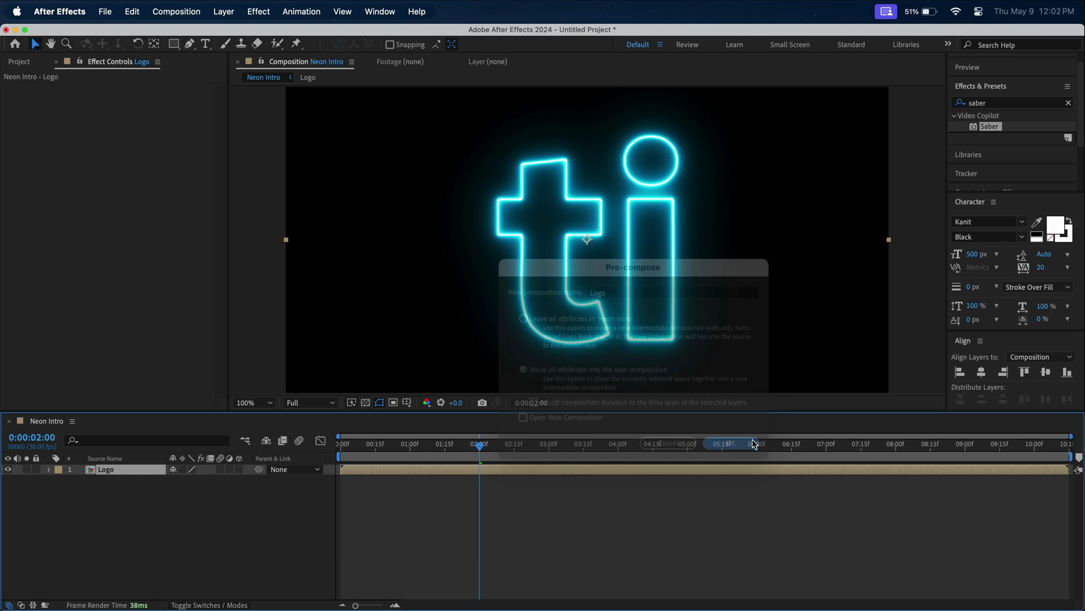
key(s)
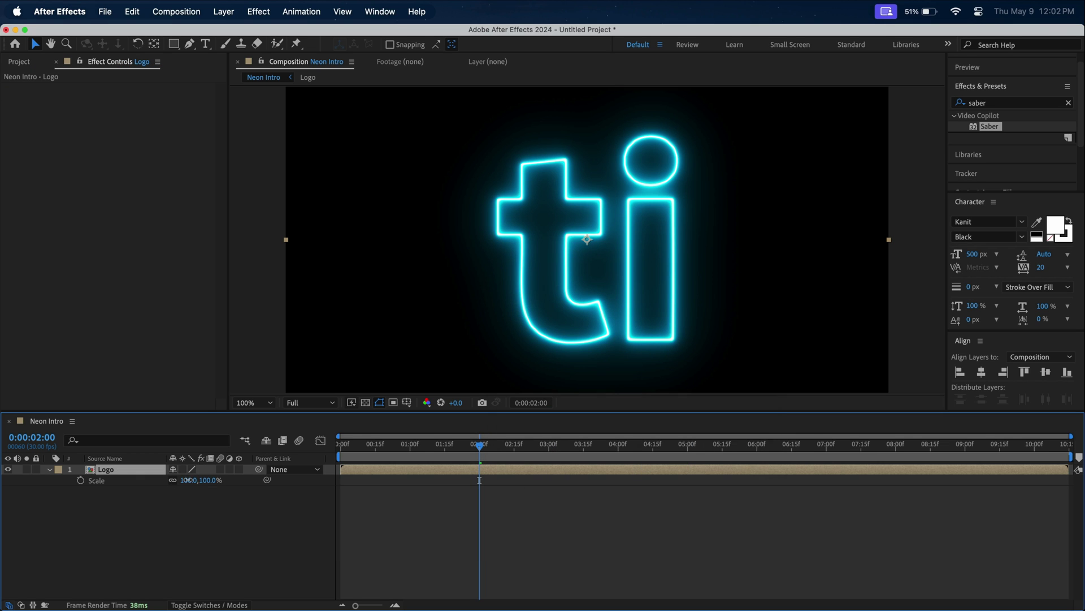
drag(182, 480, 105, 497)
key(p)
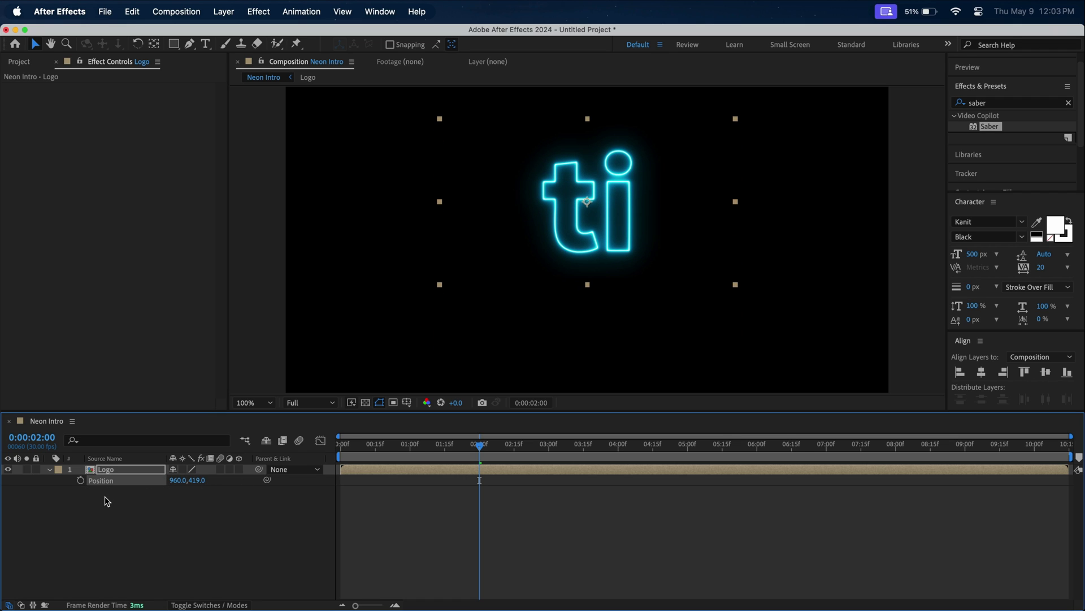
Create a new solid layer named Background.
click(233, 12)
mouse_move(235, 40)
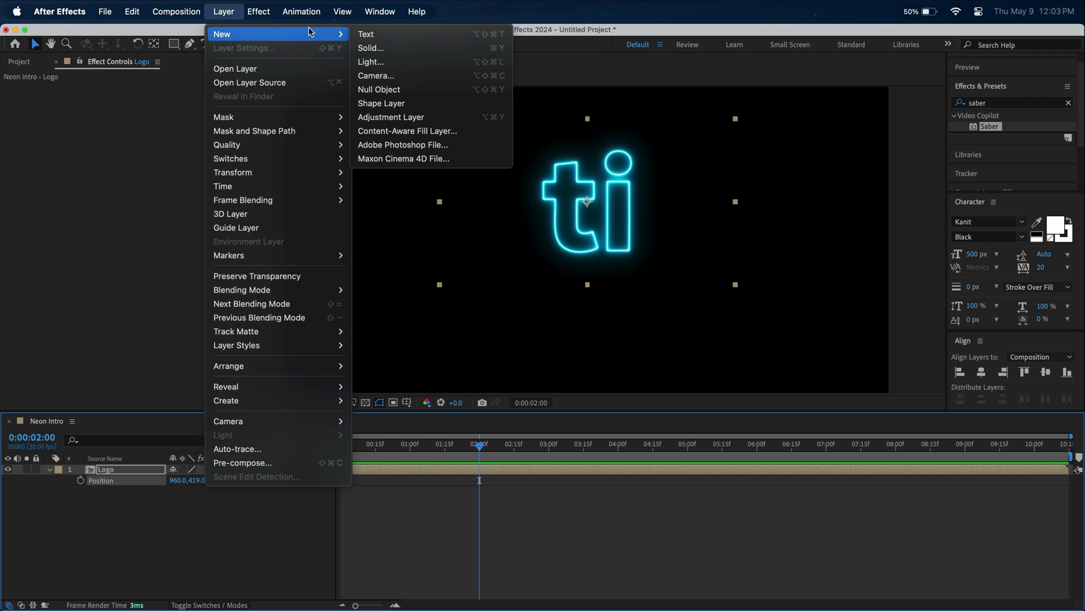
click(395, 49)
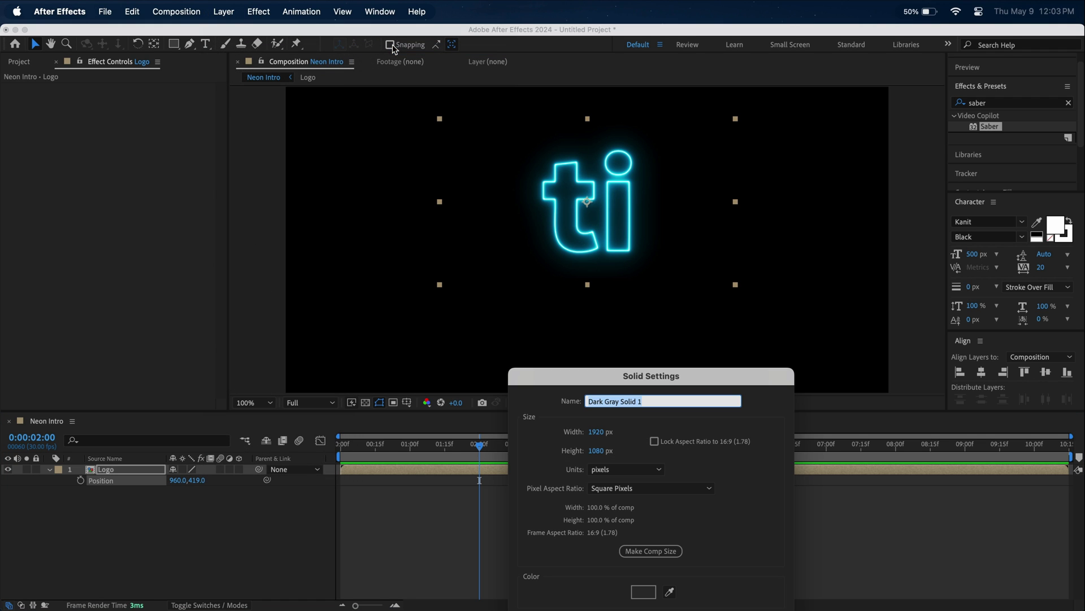
text(Background)
key(Return)
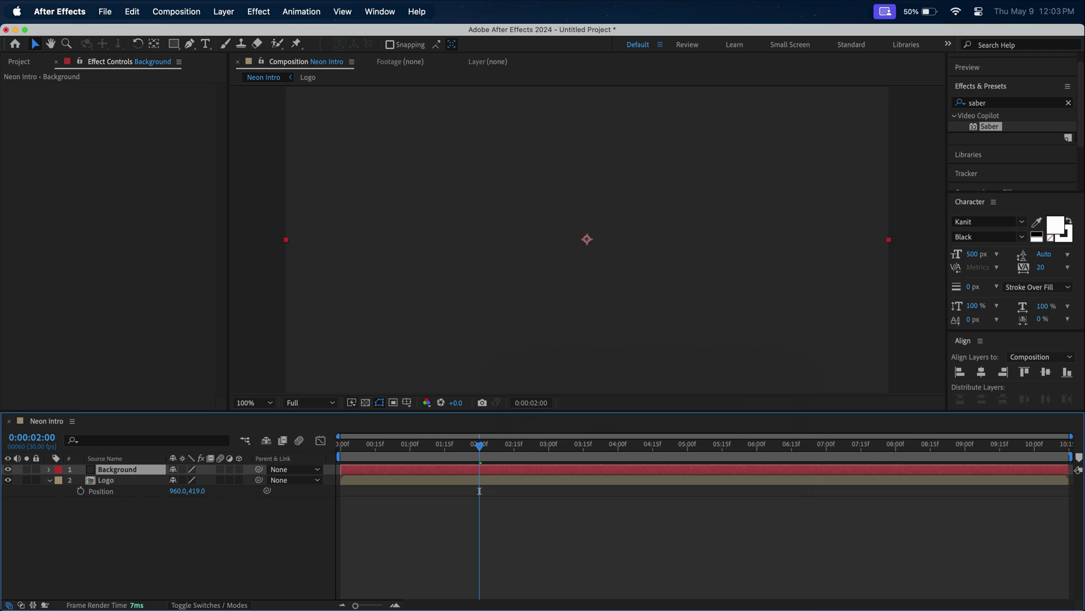
Apply Gradient Ramp to Background with dark blue start and end colours.
click(994, 103)
key(super+a)
text(gradient)
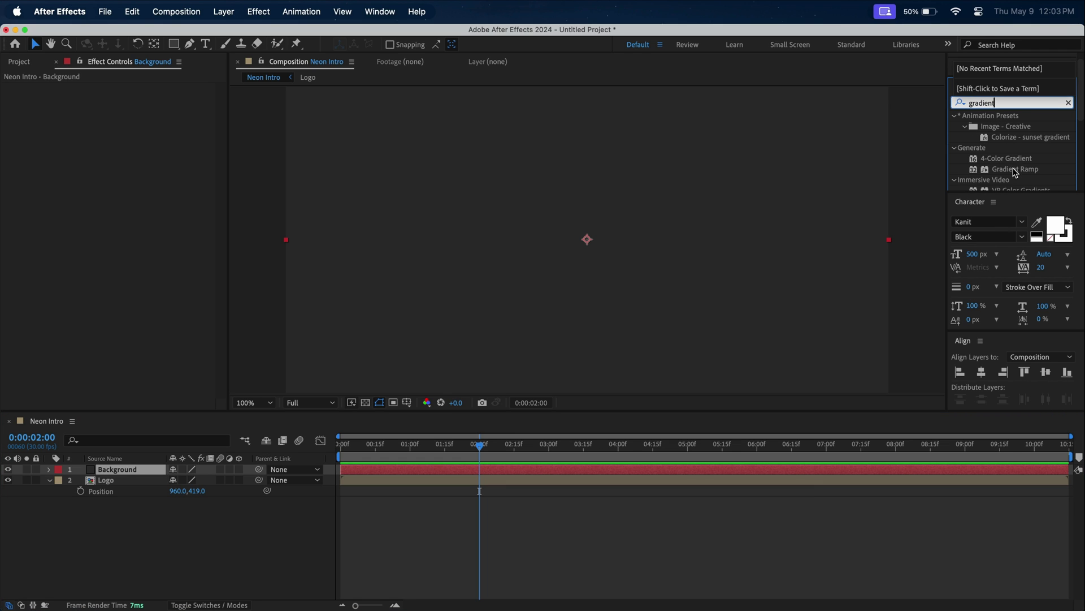
drag(1015, 169, 776, 196)
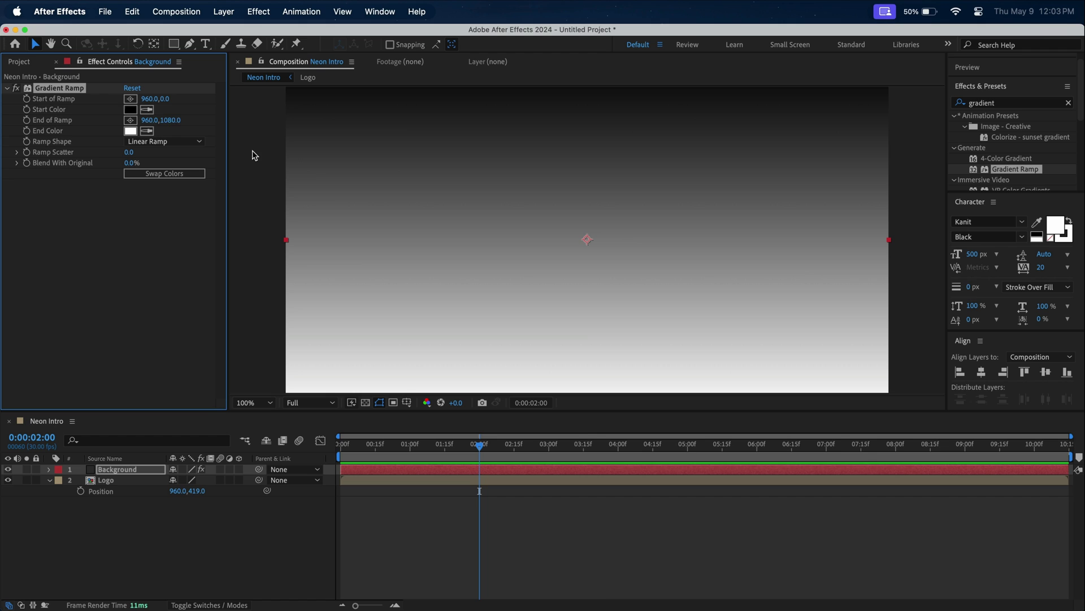
click(130, 109)
drag(777, 594, 772, 509)
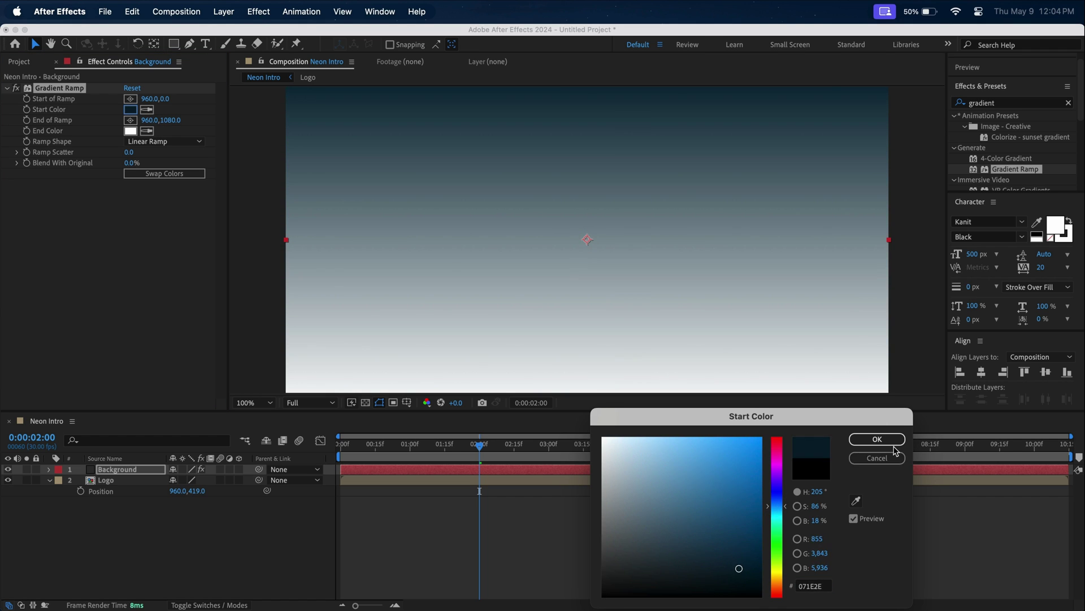
click(892, 440)
click(130, 130)
click(778, 504)
drag(742, 565, 744, 588)
click(877, 439)
right_click(245, 511)
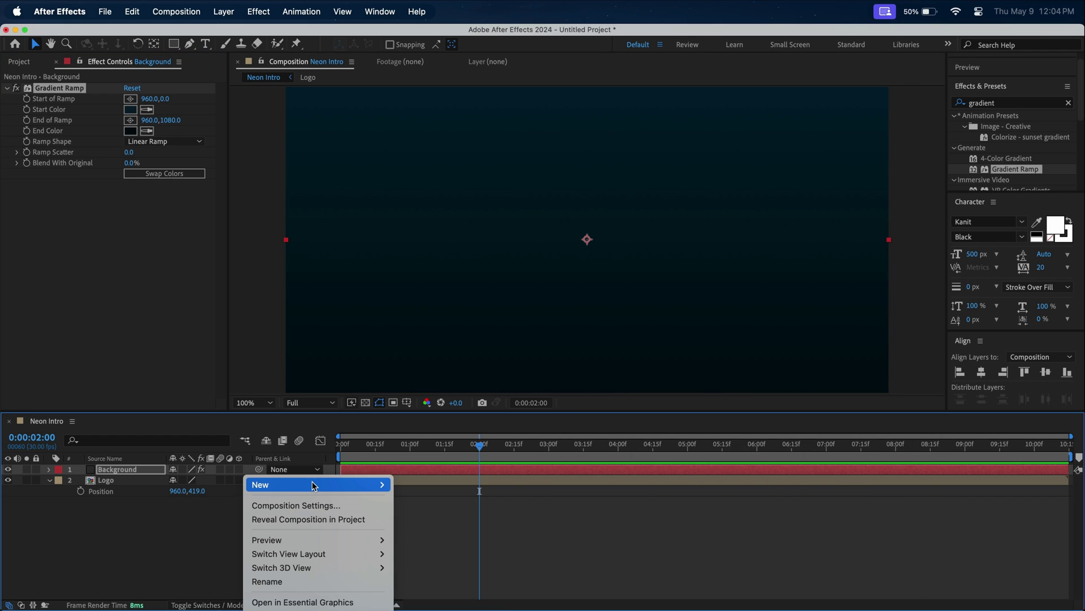
Create a new solid layer named Smoke.
mouse_move(312, 485)
click(477, 517)
text(Smoke)
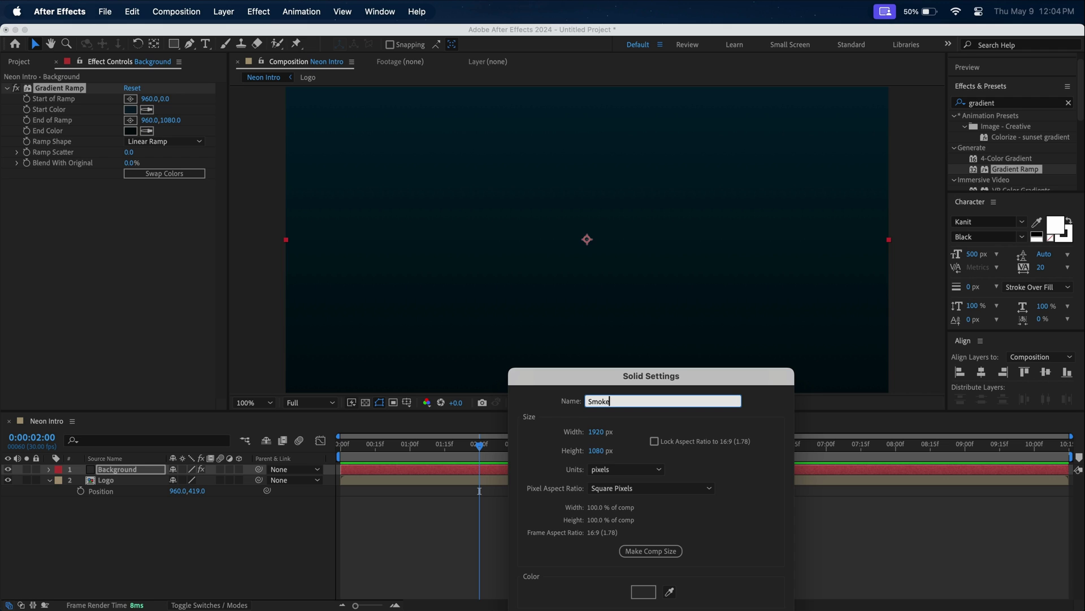
key(Return)
Apply Fractal Noise to Smoke as Dynamic Progressive with Contrast 85 and Brightness -23.
click(1008, 101)
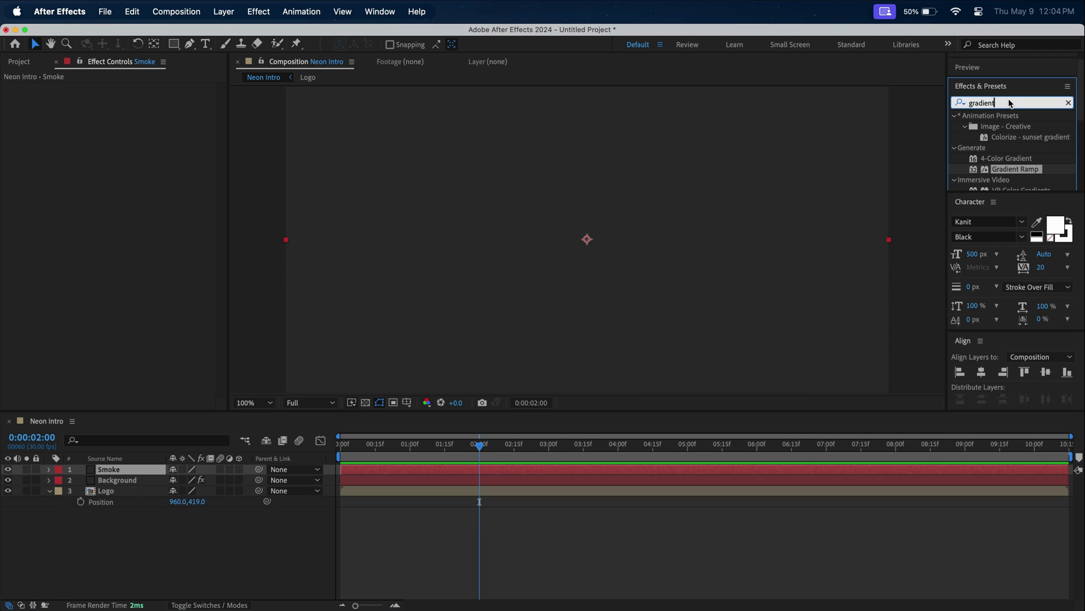
text(fractal no)
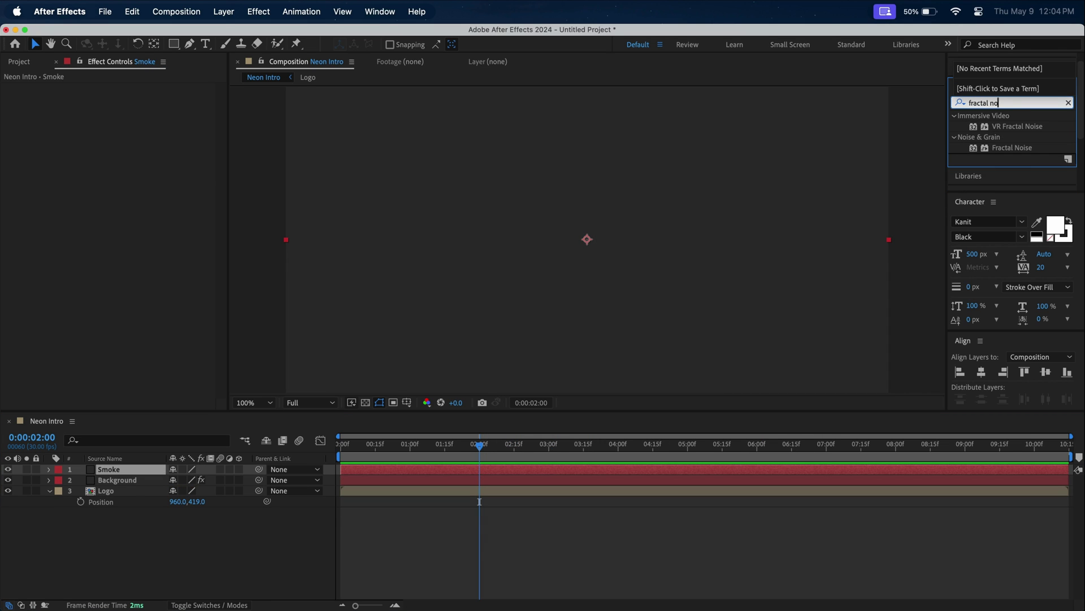
text(ise)
drag(1006, 146, 650, 169)
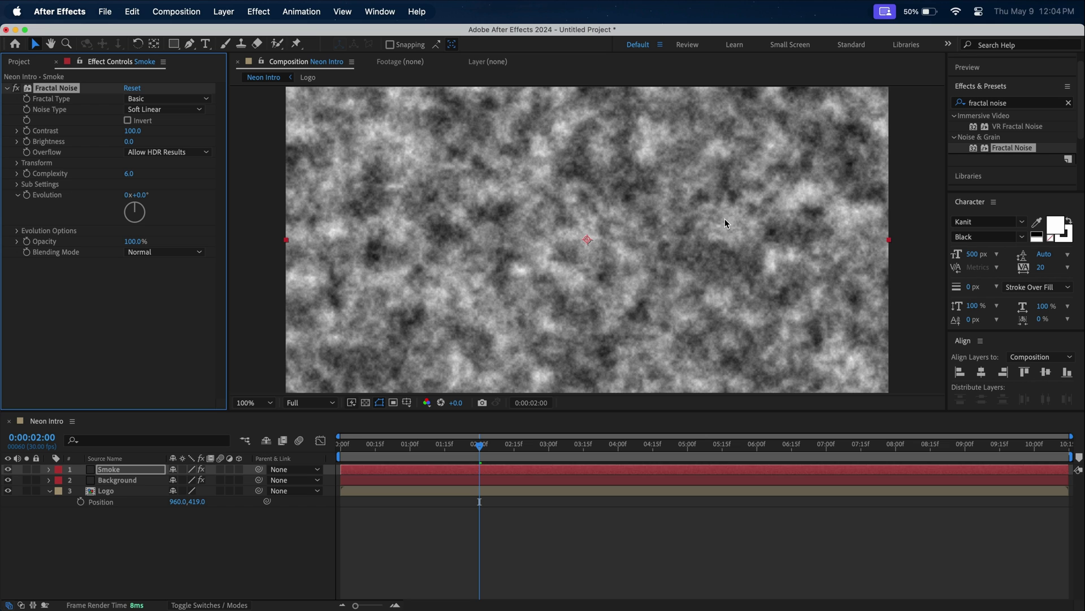
click(169, 98)
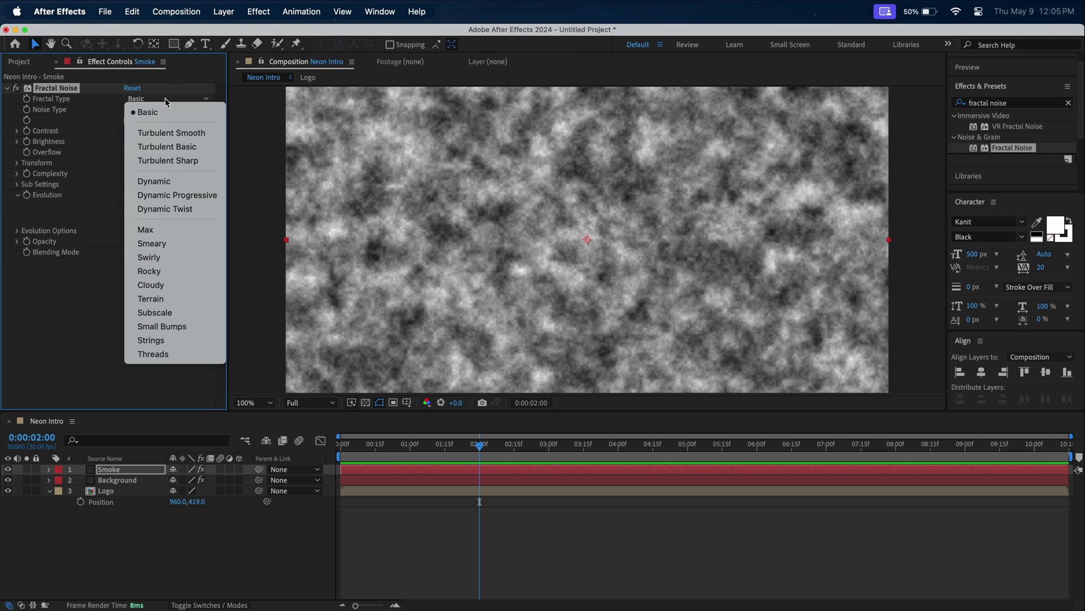
click(191, 196)
drag(130, 131, 121, 148)
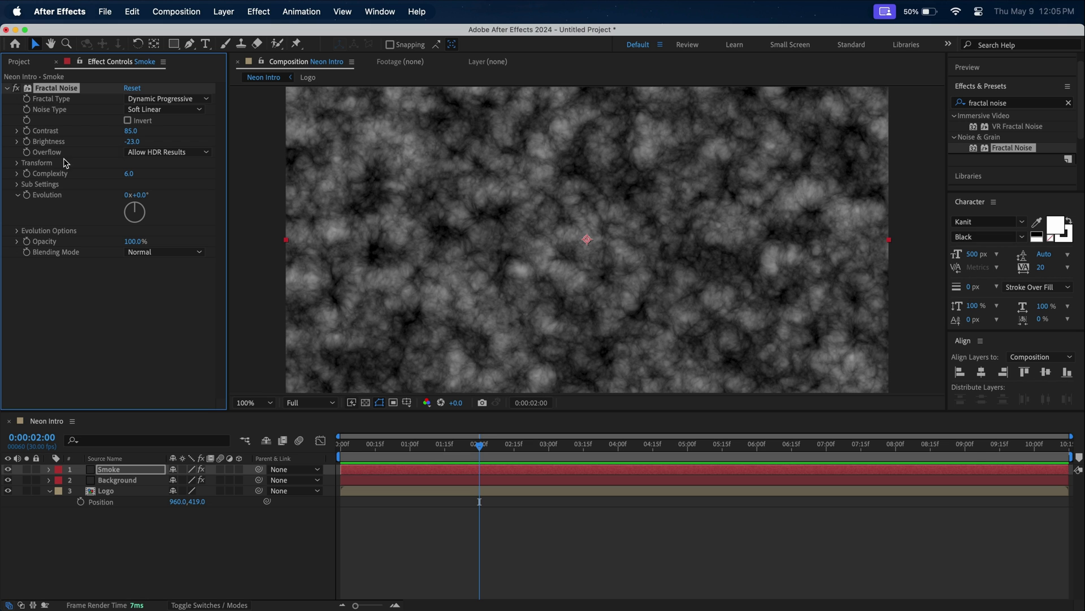
Set the Fractal Noise Scale to 1003 and Sub Rotation to -250°.
click(17, 163)
drag(132, 195, 596, 86)
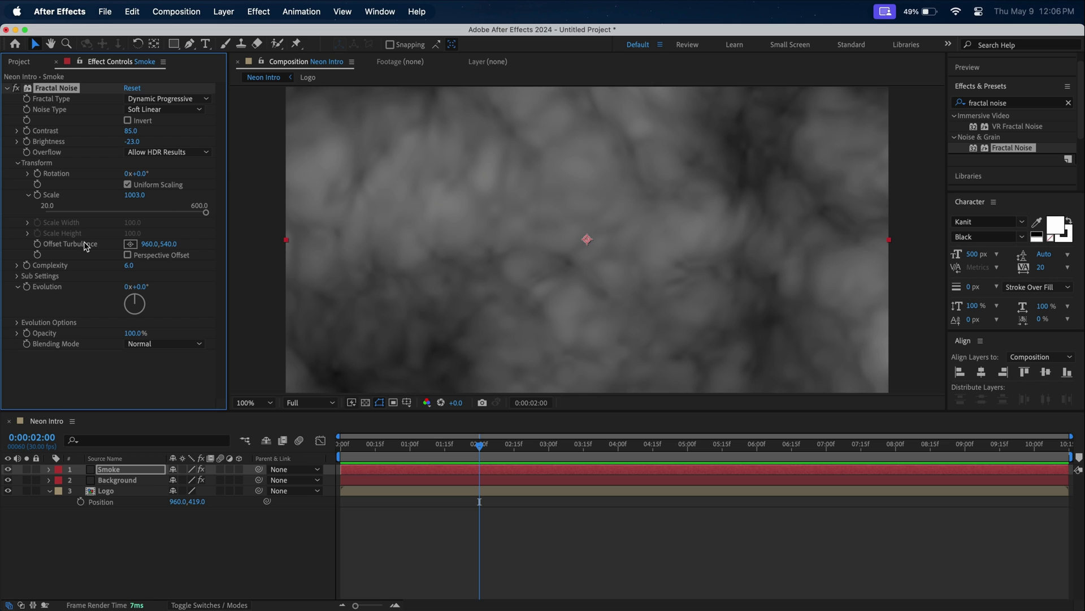
click(18, 276)
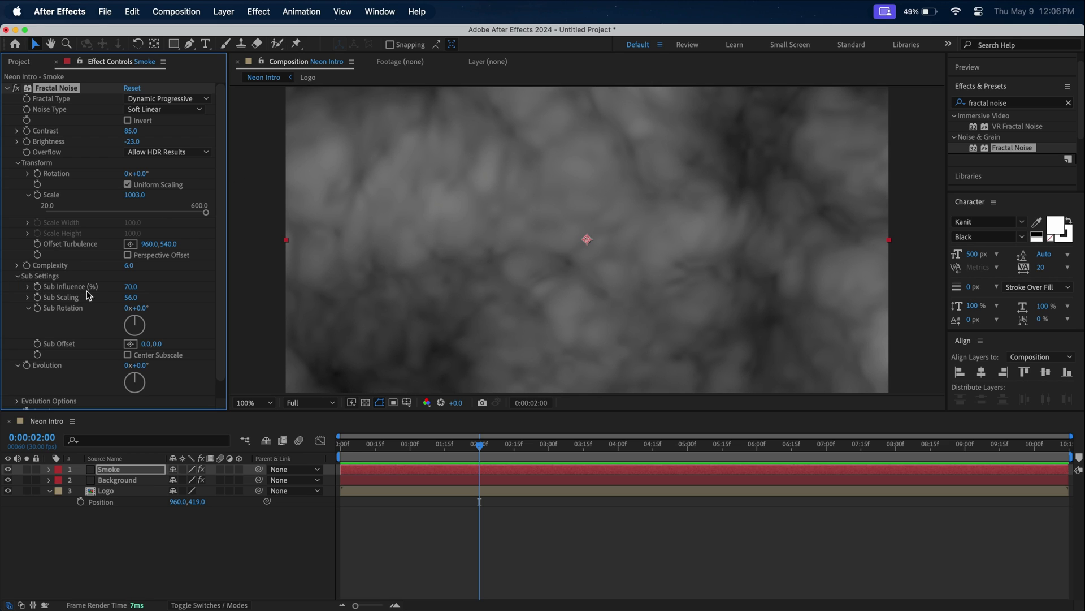
click(139, 308)
key(Return)
Keyframe Evolution from 0 at the start to a higher value at the end, then preview.
drag(364, 446, 340, 446)
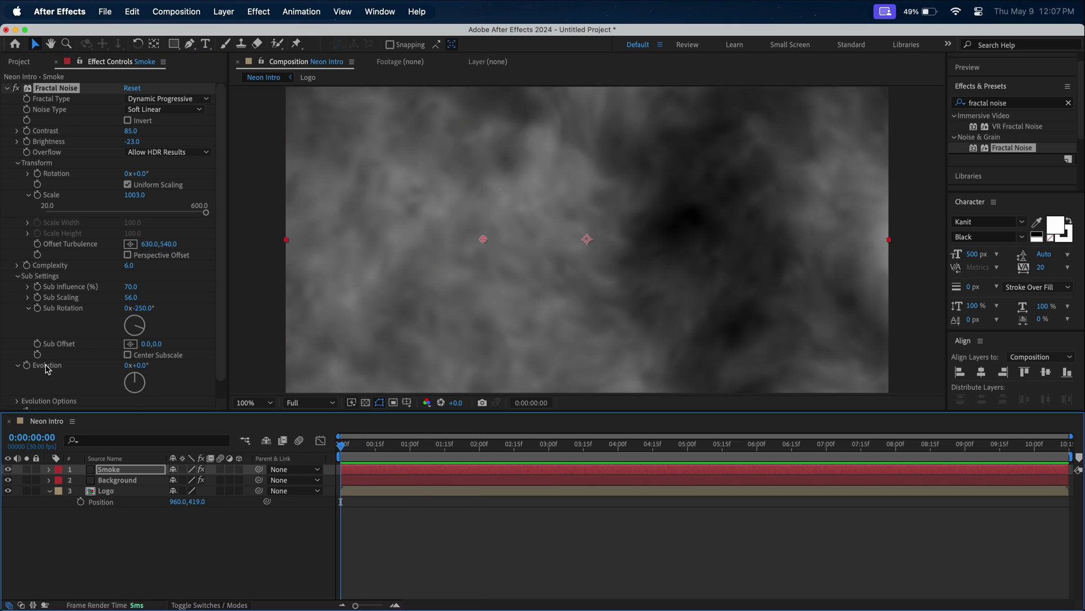
click(26, 365)
drag(341, 445, 750, 447)
drag(840, 462, 1074, 452)
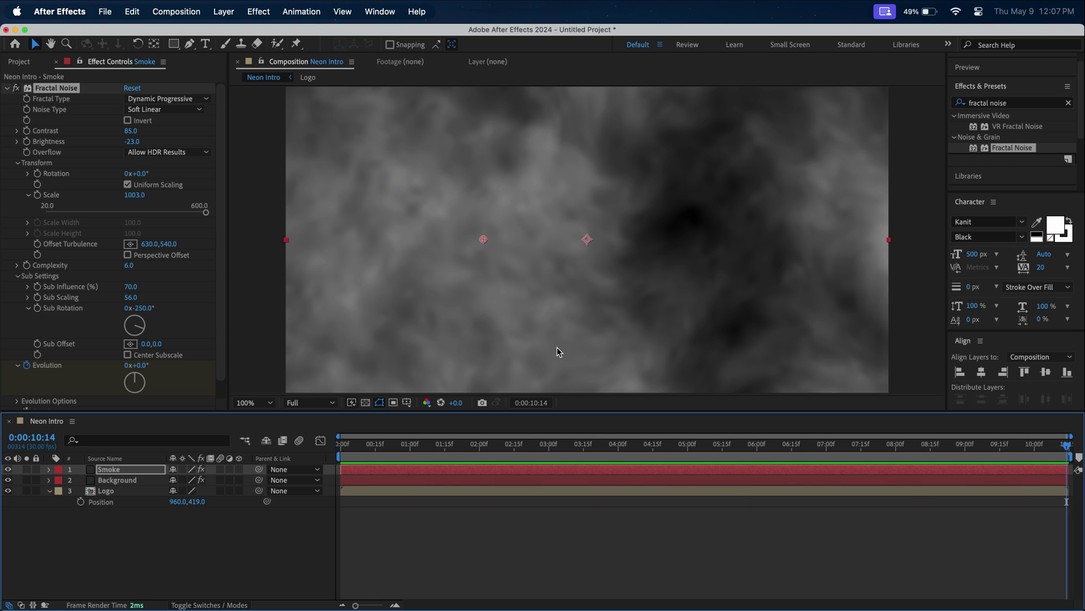
drag(141, 369, 264, 333)
key(space)
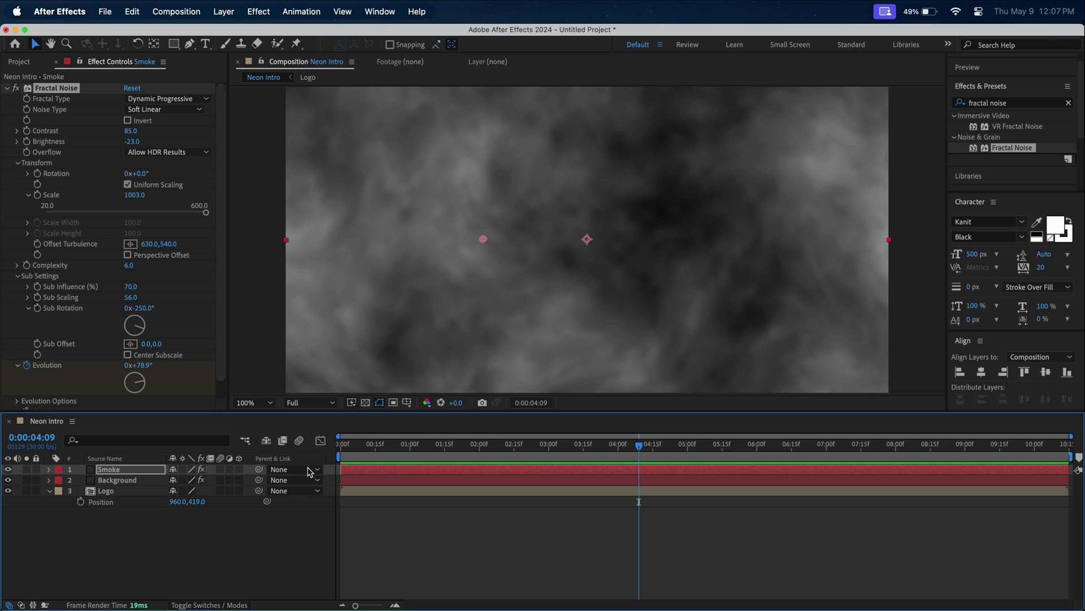
Switch the Smoke layer's blend mode to Overlay and preview it from the start.
click(229, 605)
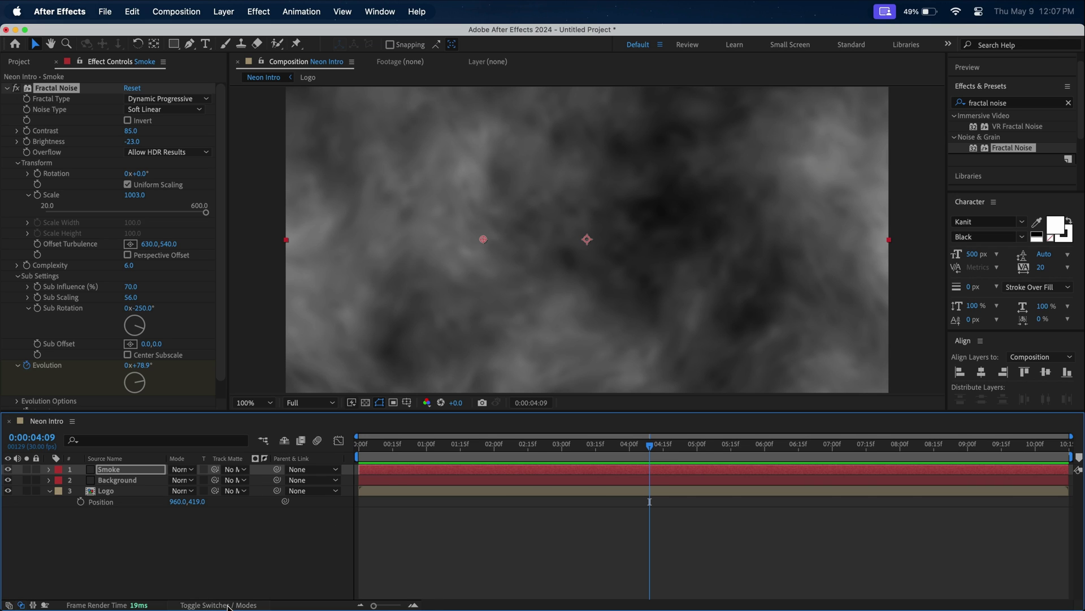
click(184, 470)
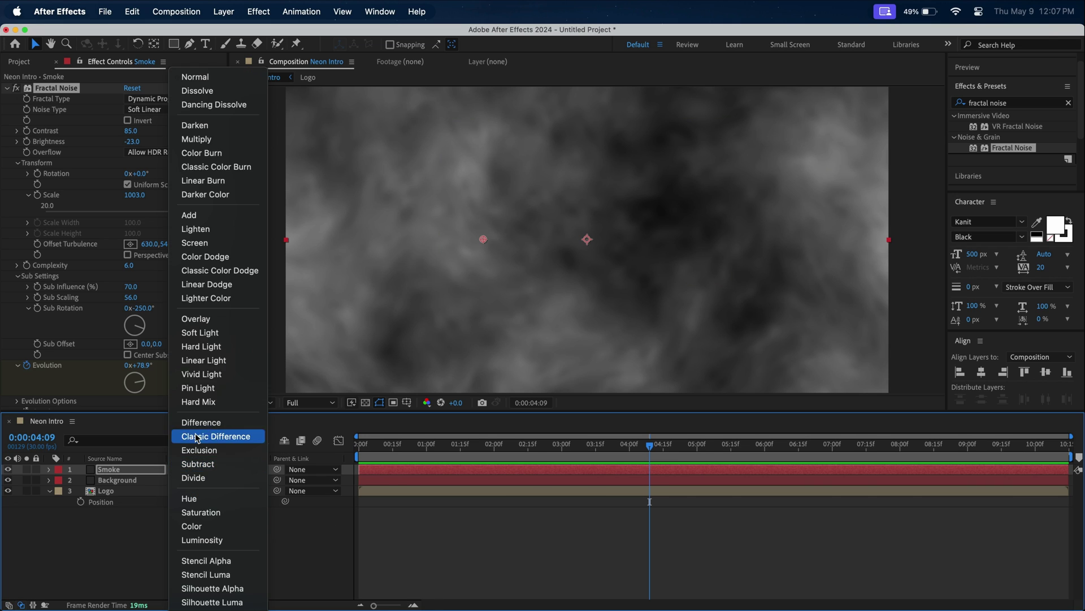
click(201, 319)
click(357, 448)
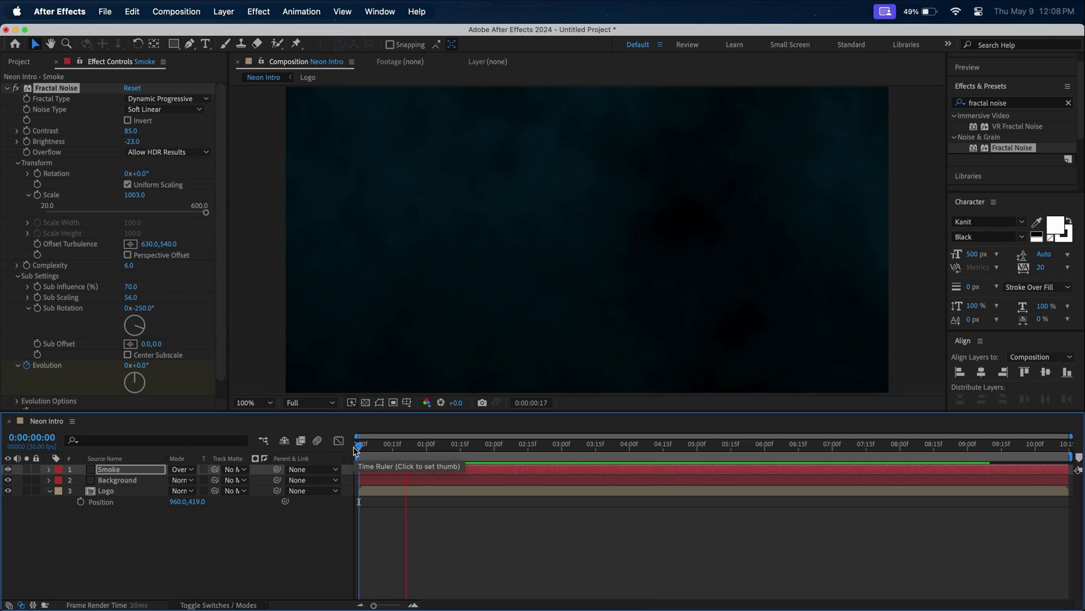
key(space)
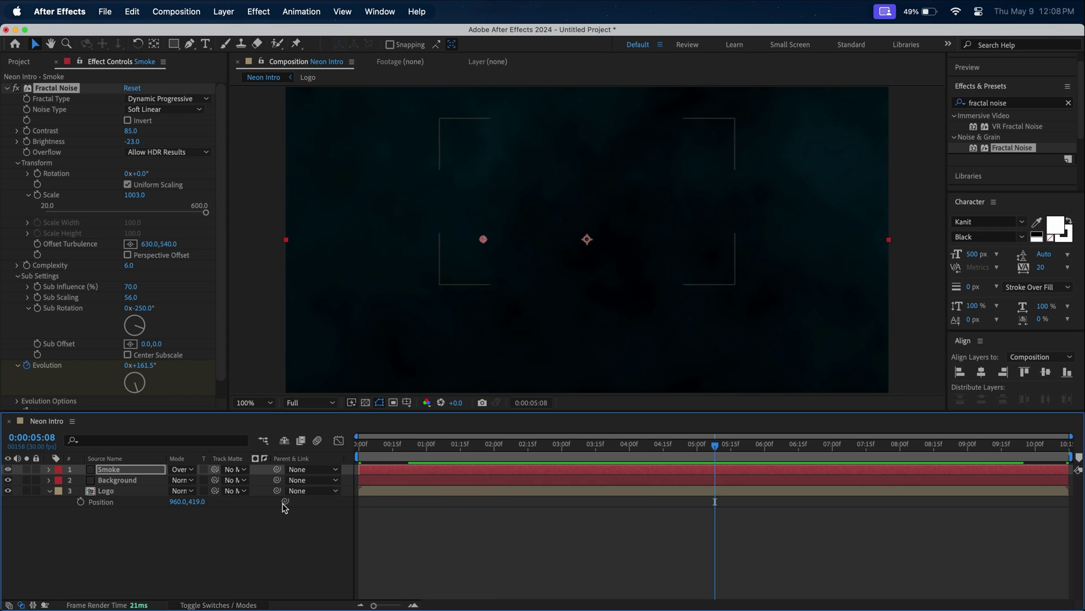
Create a new solid layer named Particles.
right_click(241, 534)
mouse_move(280, 484)
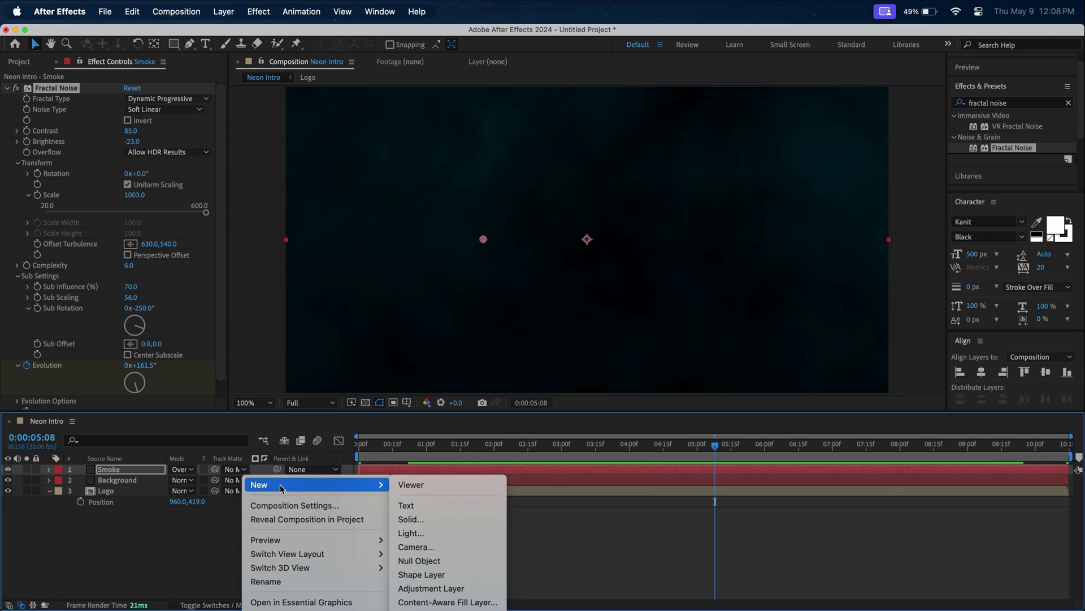
click(458, 517)
text(Partic)
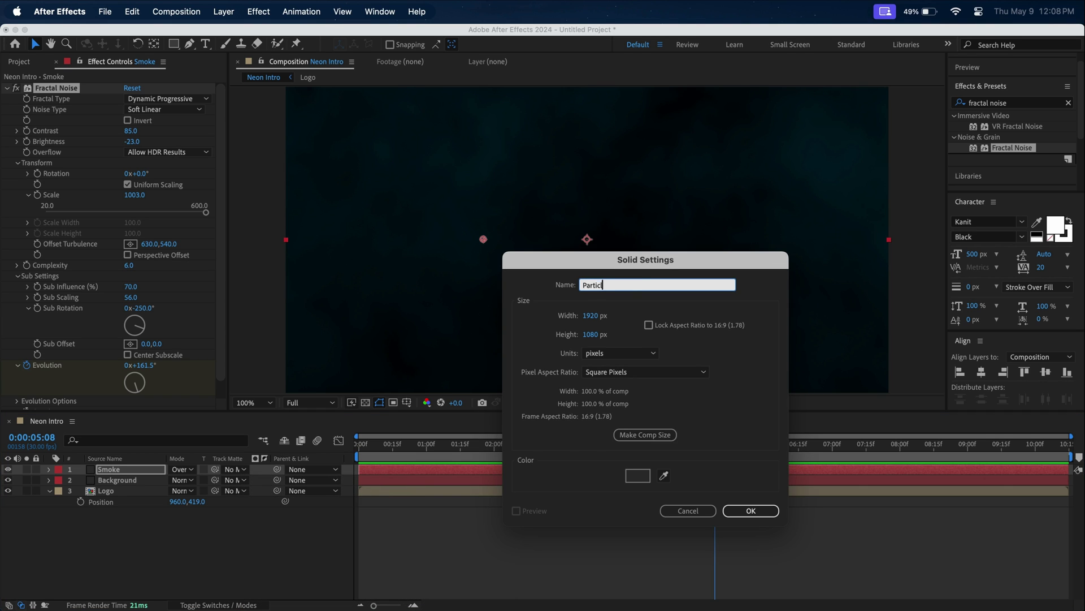
text(les)
key(Return)
Apply CC Particle World to the Particles layer and set Birth Rate to 15.
click(1000, 104)
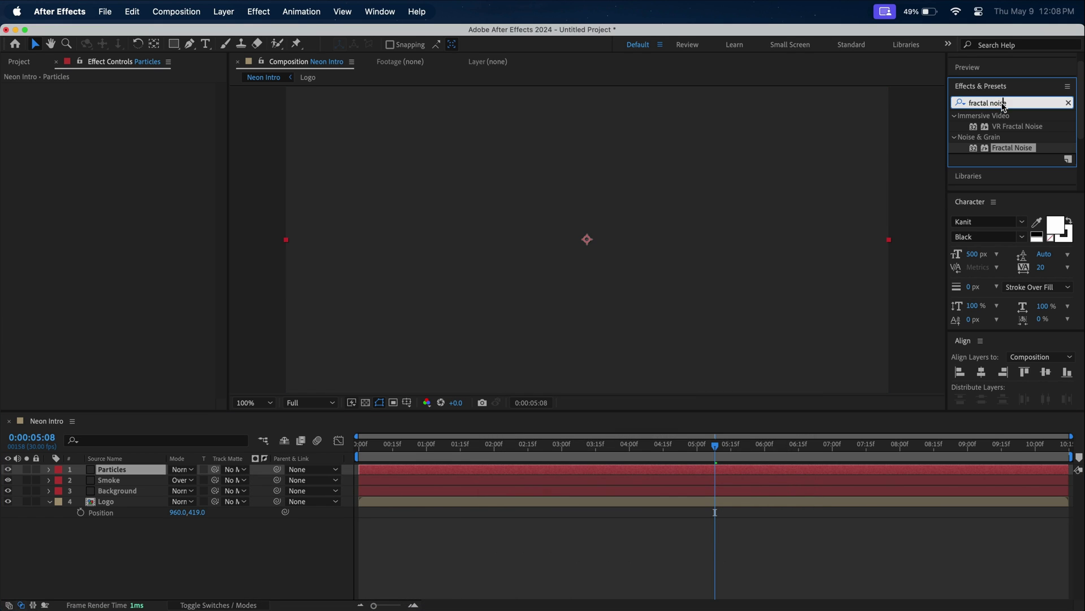
text(particle)
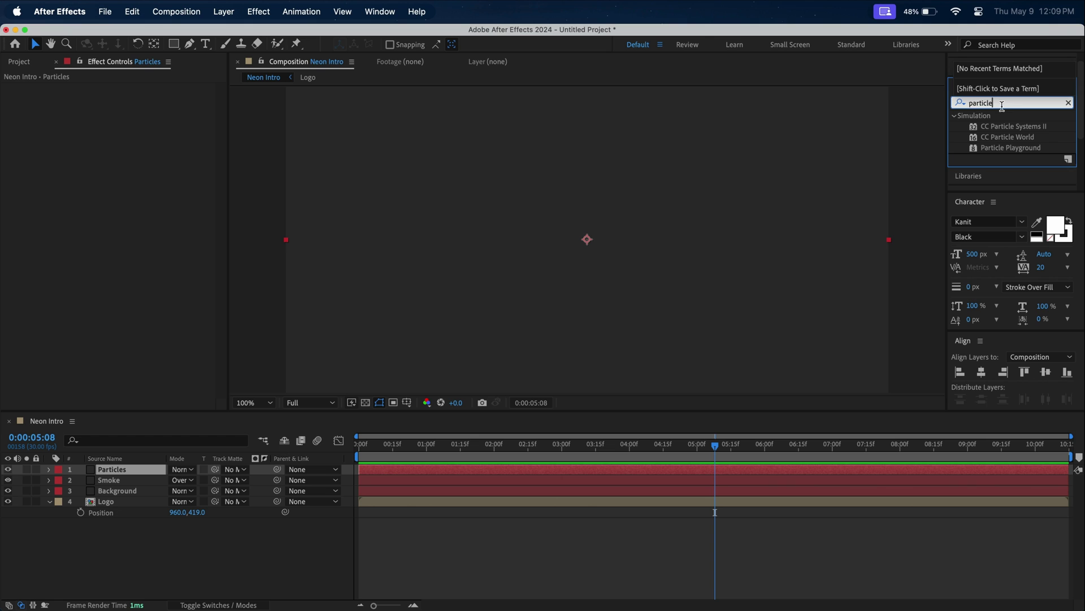
drag(1008, 137, 761, 206)
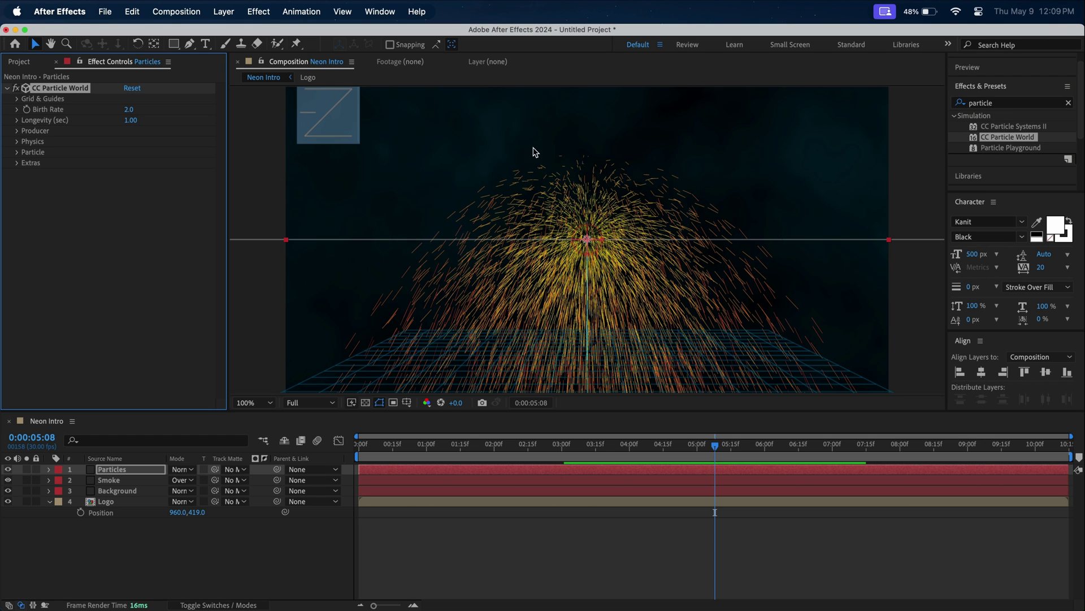
click(131, 109)
text(15)
key(Return)
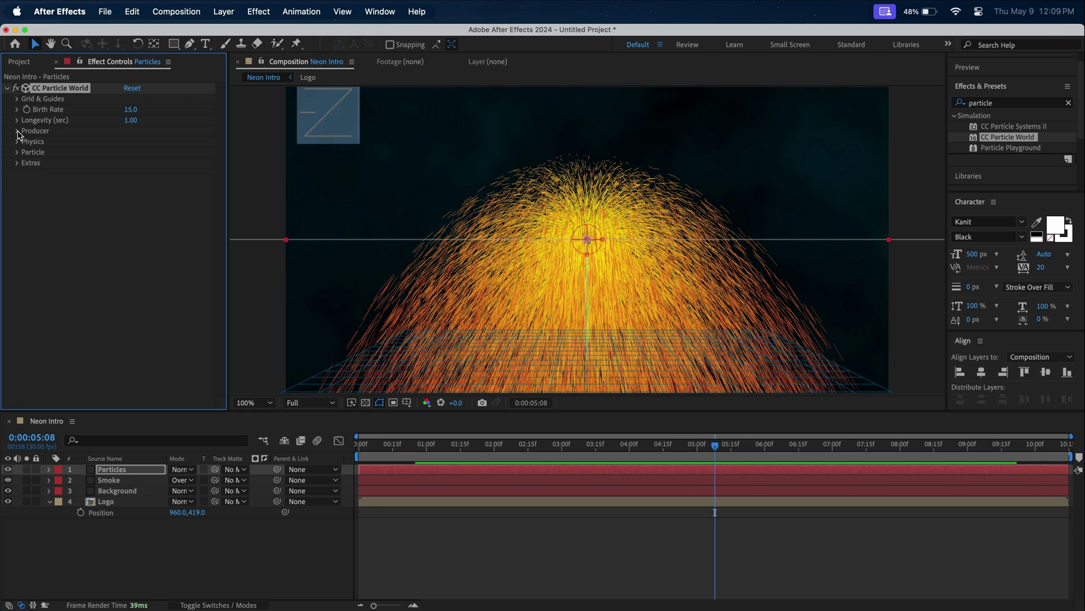
Set the particle producer position to X -0.13 and Y 0.16.
click(18, 131)
click(128, 141)
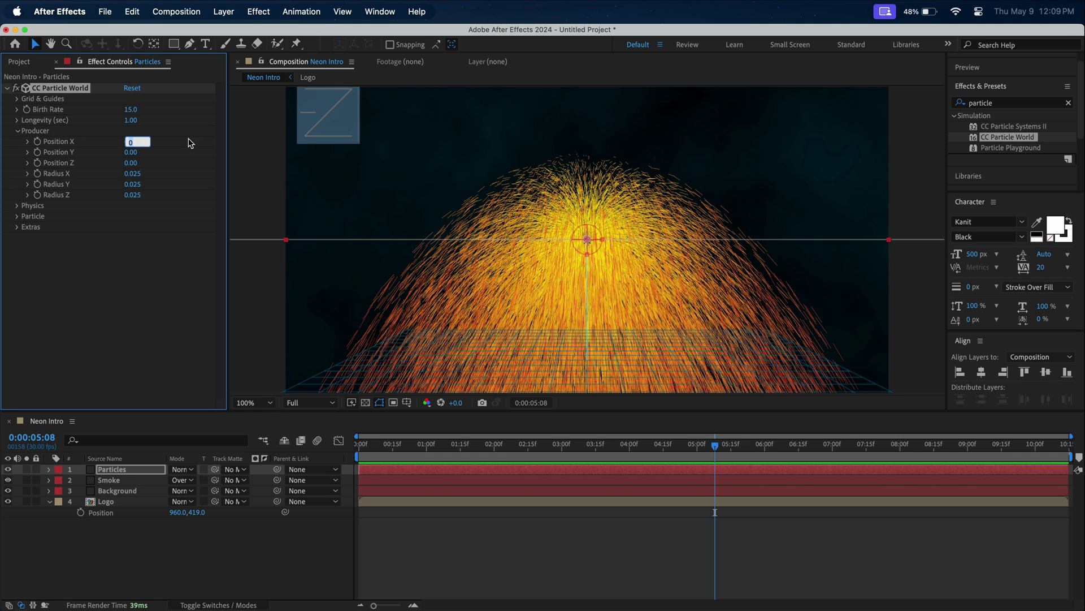
text(-.13)
key(Tab)
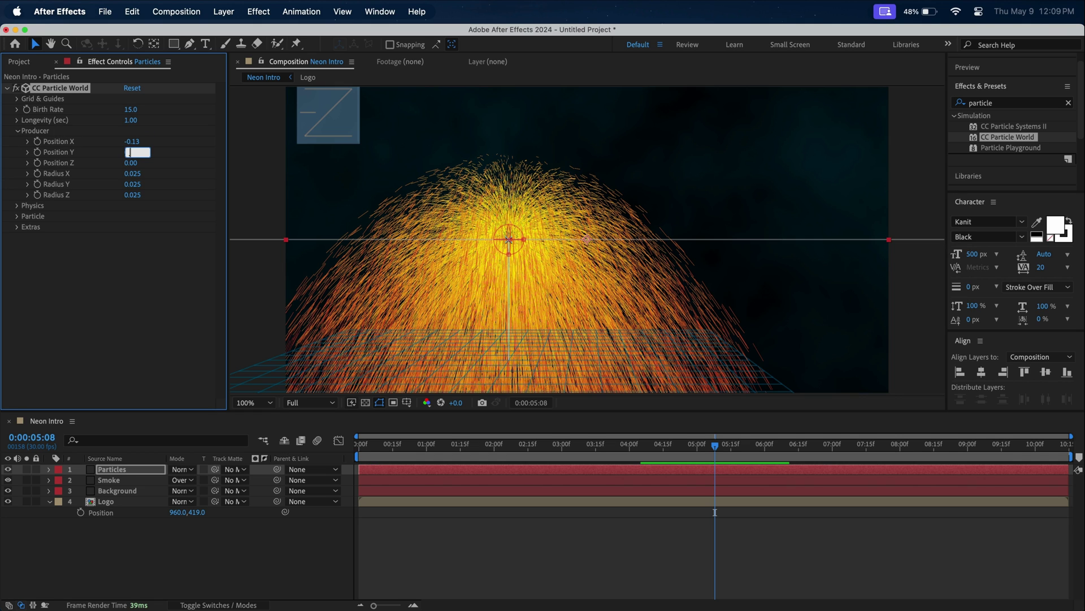
text(.16)
key(Return)
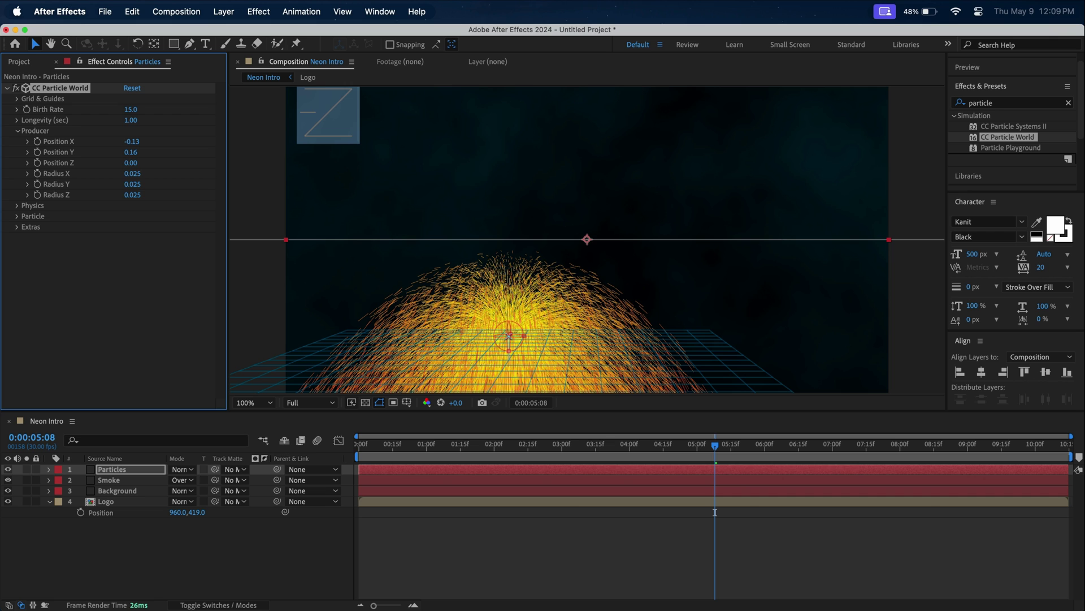
Widen the producer radii to X 1.235 and Y 0.6.
click(132, 173)
text(1)
key(Return)
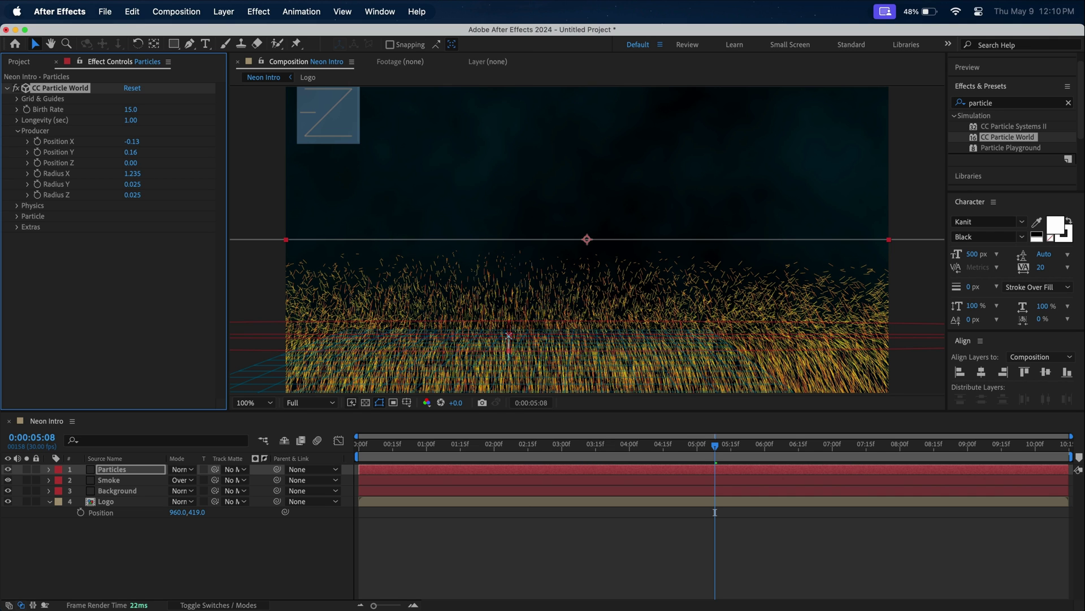
click(132, 184)
text(.6)
key(Return)
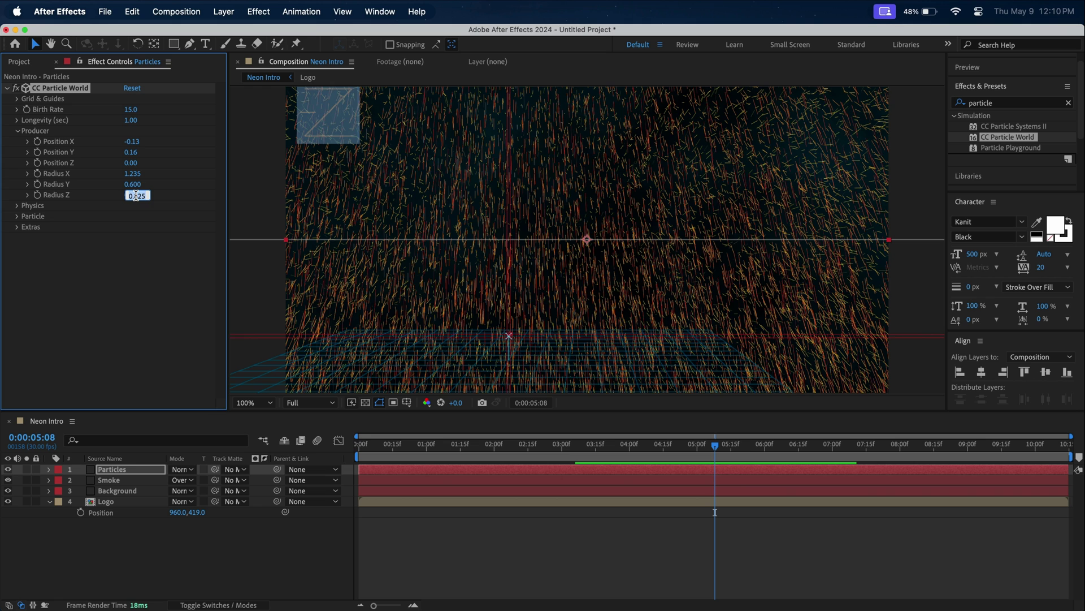
click(17, 130)
Set the particle physics to Viscouse animation with Gravity 0 and Resistance 50.
click(18, 142)
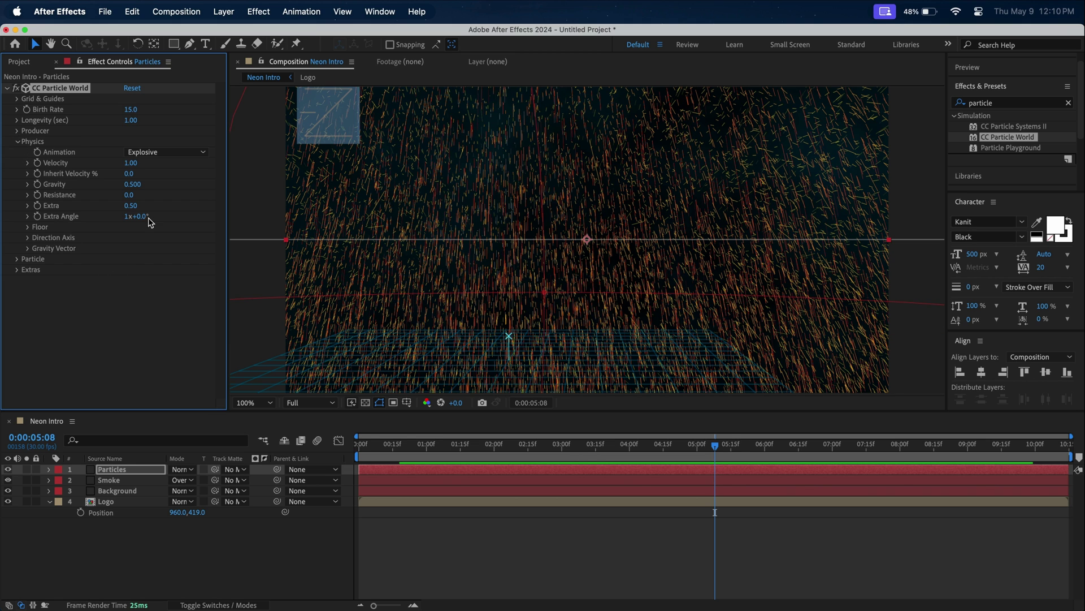
click(163, 152)
click(164, 213)
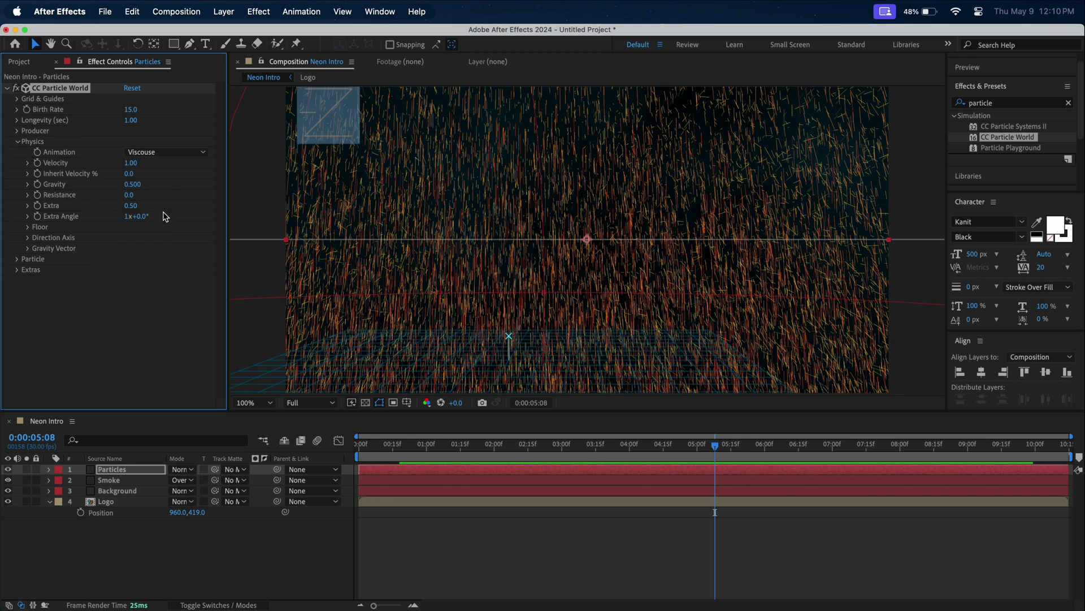
click(134, 184)
text(0)
key(Tab)
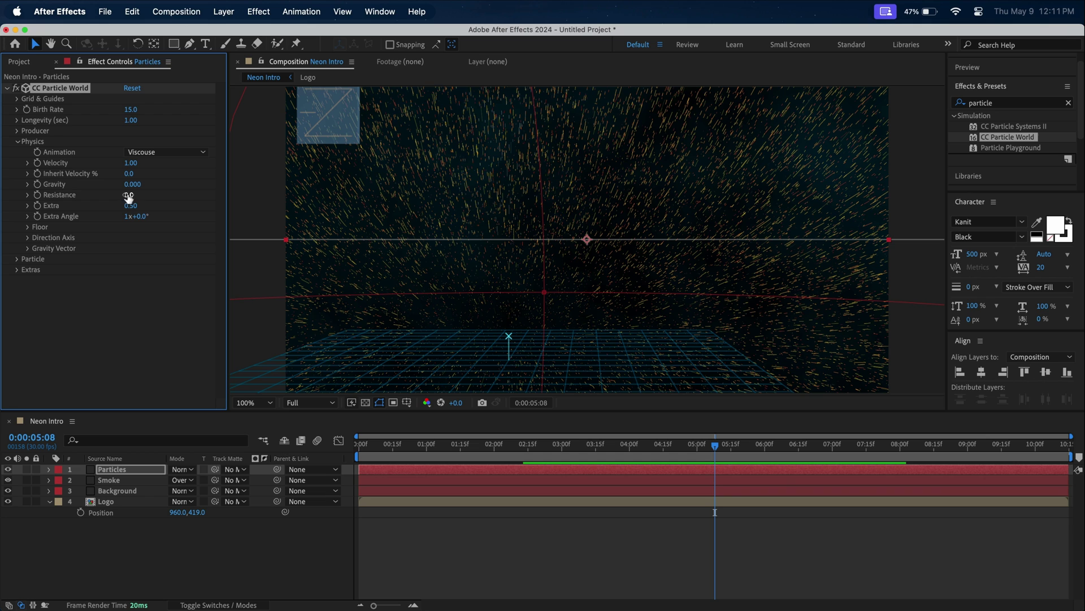
text(0)
key(Return)
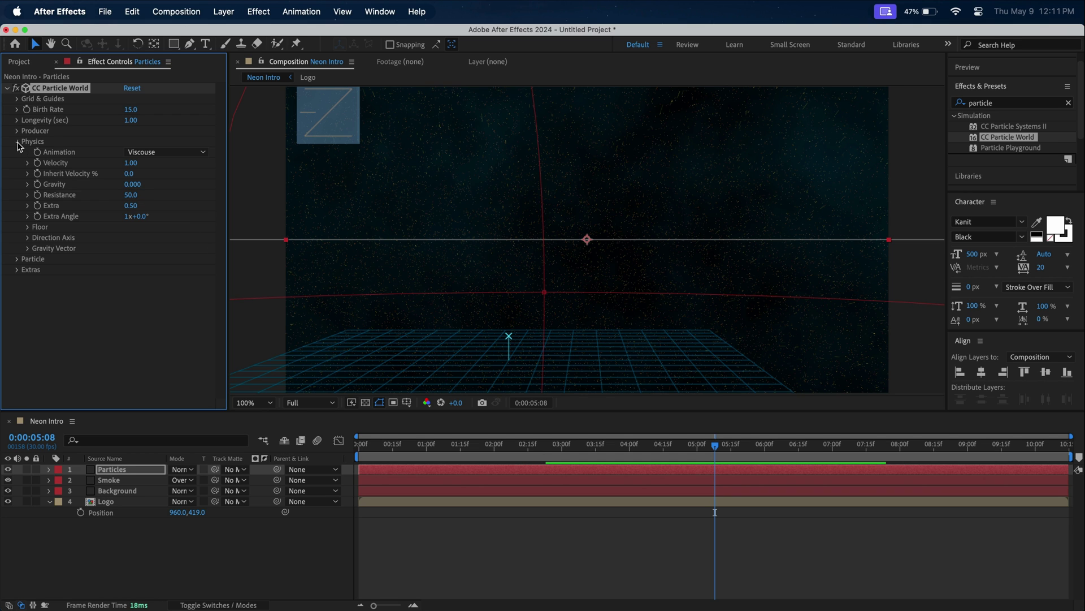
click(18, 141)
Make the particles Lens Convex with Birth Size 0.01 and Death Size 0.02.
click(18, 152)
click(164, 162)
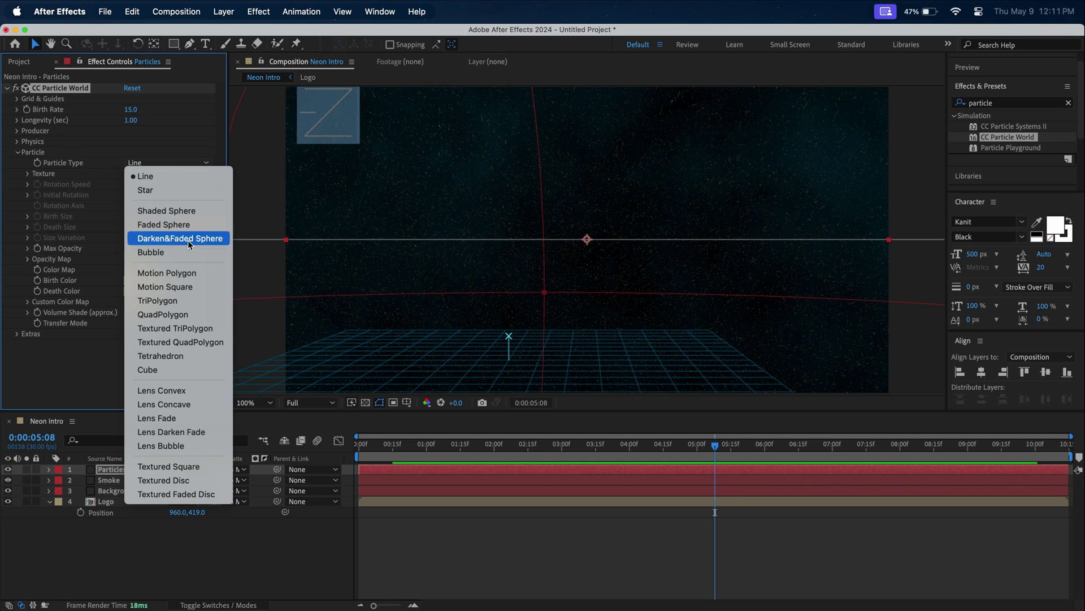
click(217, 390)
click(133, 217)
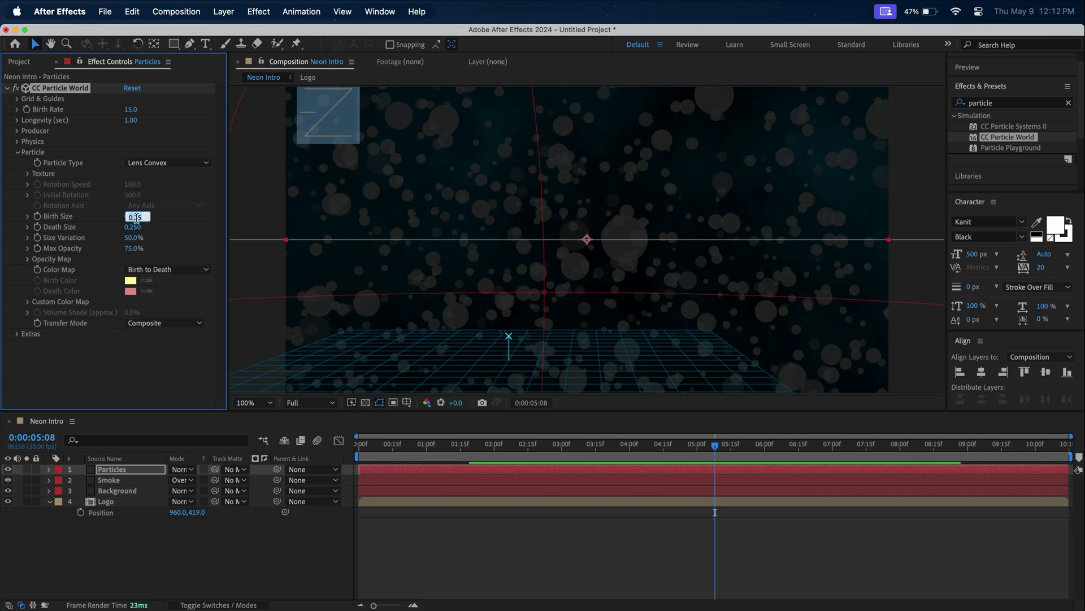
text(0.01)
key(Return)
click(134, 226)
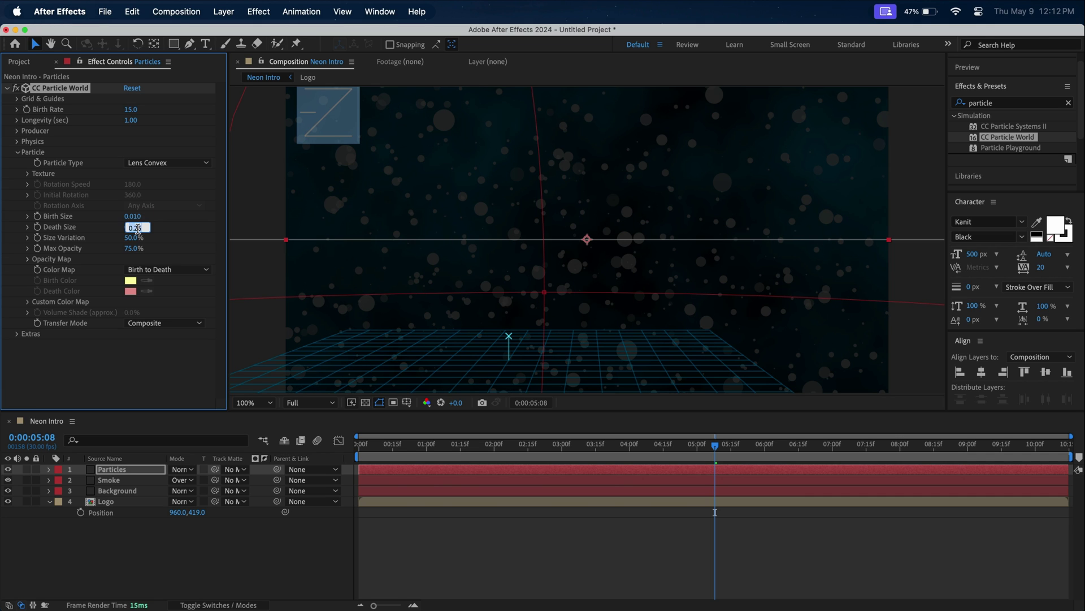
text(.020)
key(Return)
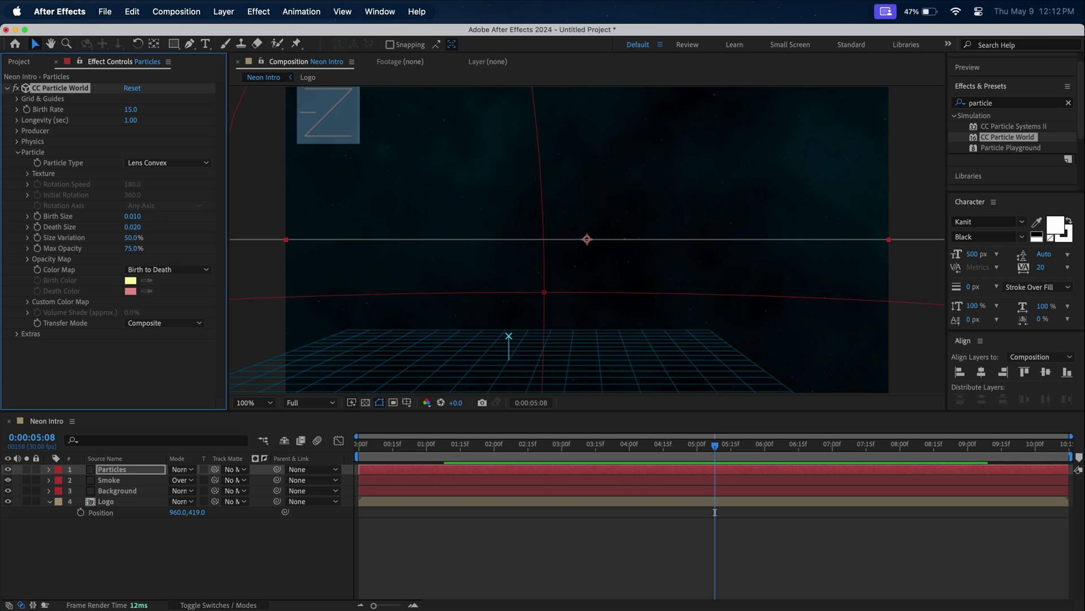
click(359, 444)
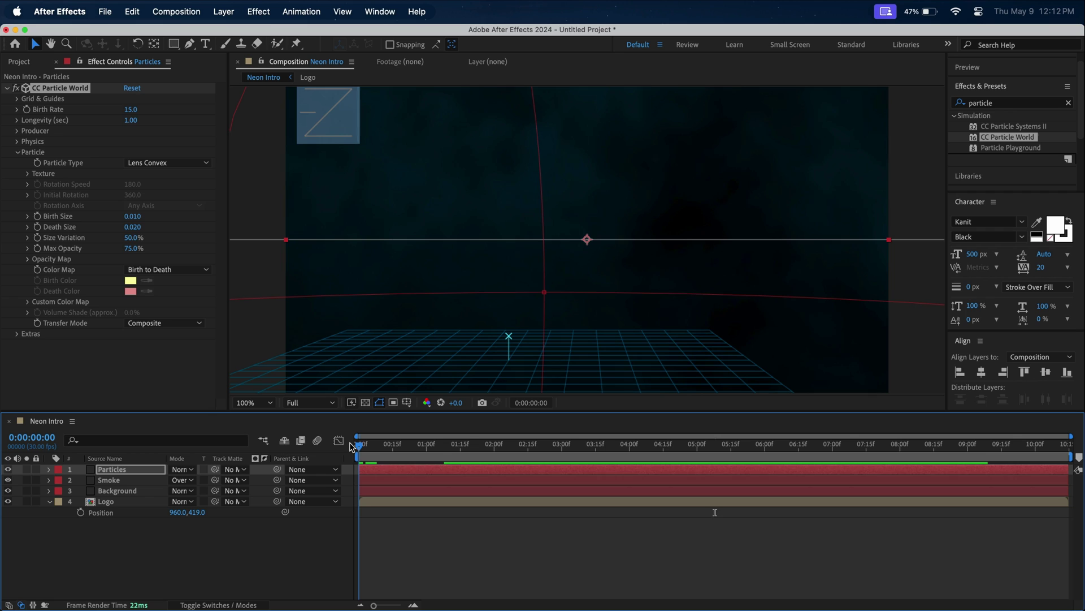
Keyframe the particle camera's Rotation Y from 0° at the start to 32° at the end.
click(21, 335)
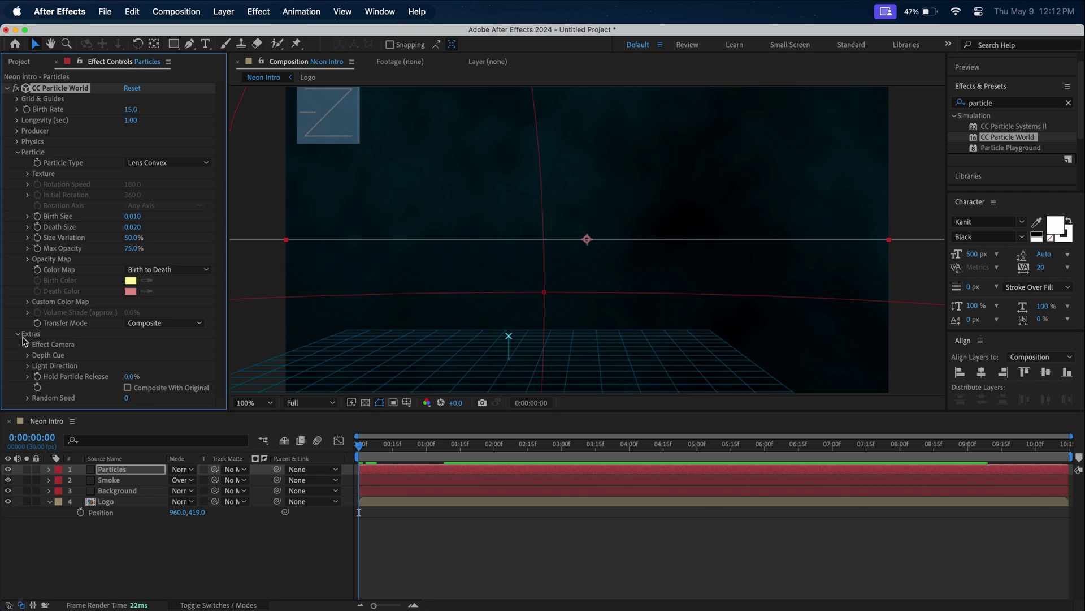
click(28, 344)
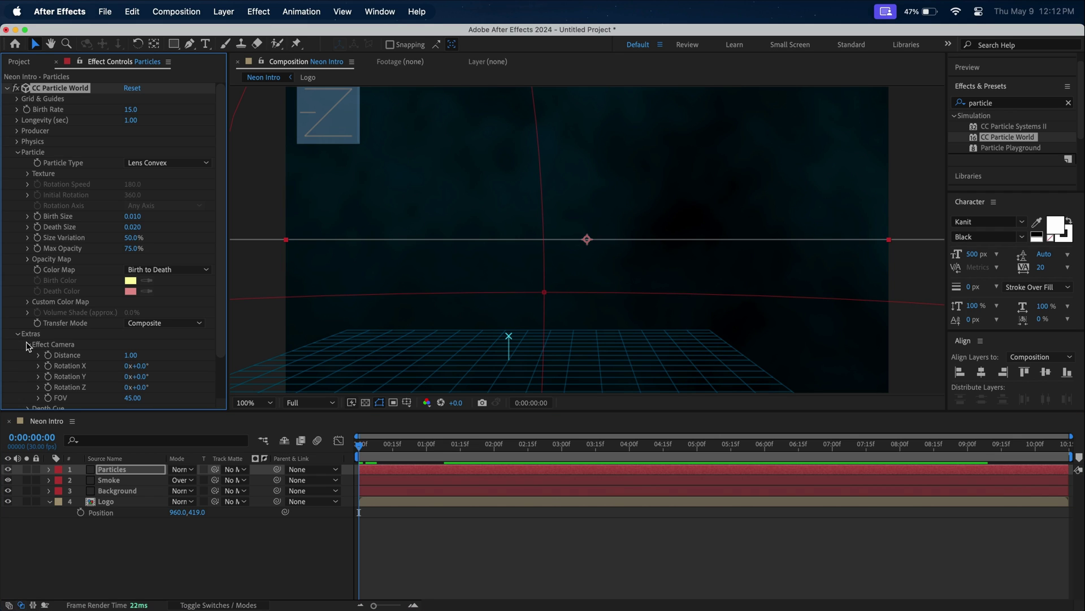
click(48, 377)
drag(361, 448, 1080, 458)
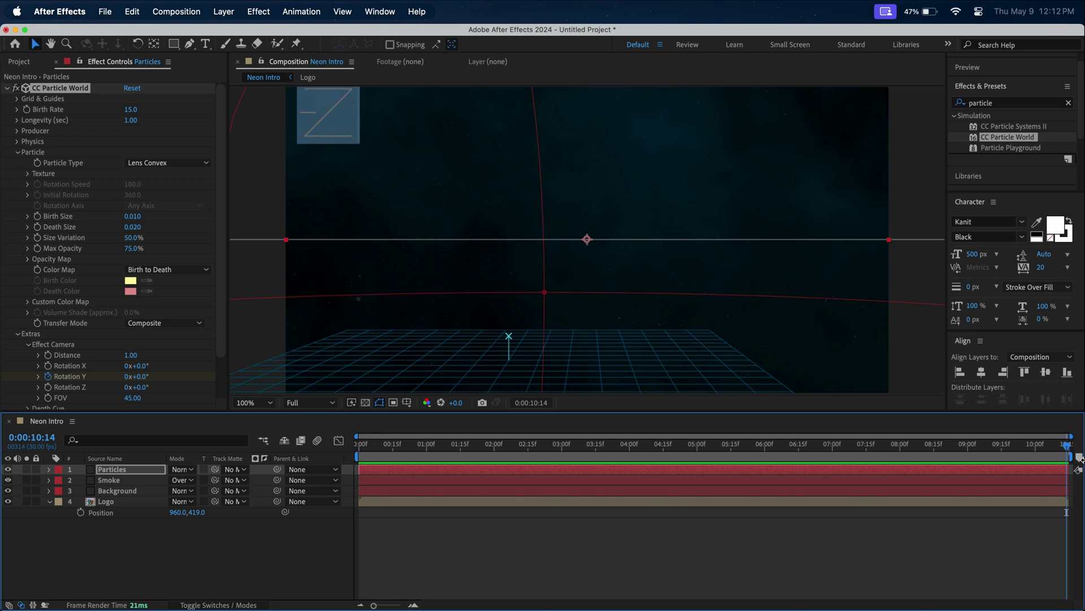
drag(146, 378, 159, 370)
Apply a Fill effect to the particles with colour FFFFFF.
scroll(159, 370, down, 7)
key(super+5)
text(fill)
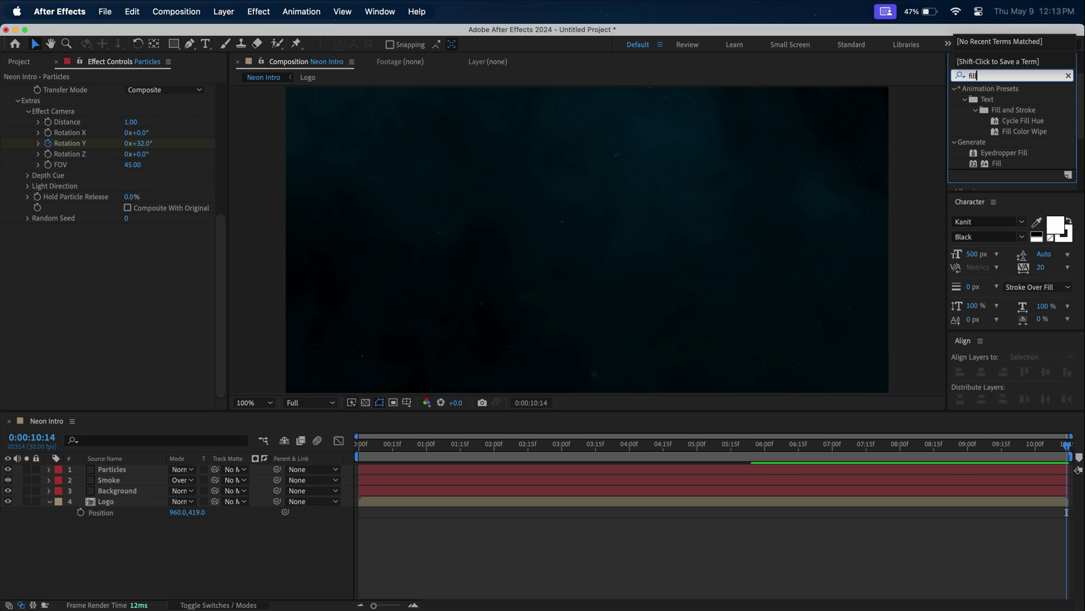
drag(998, 165, 101, 244)
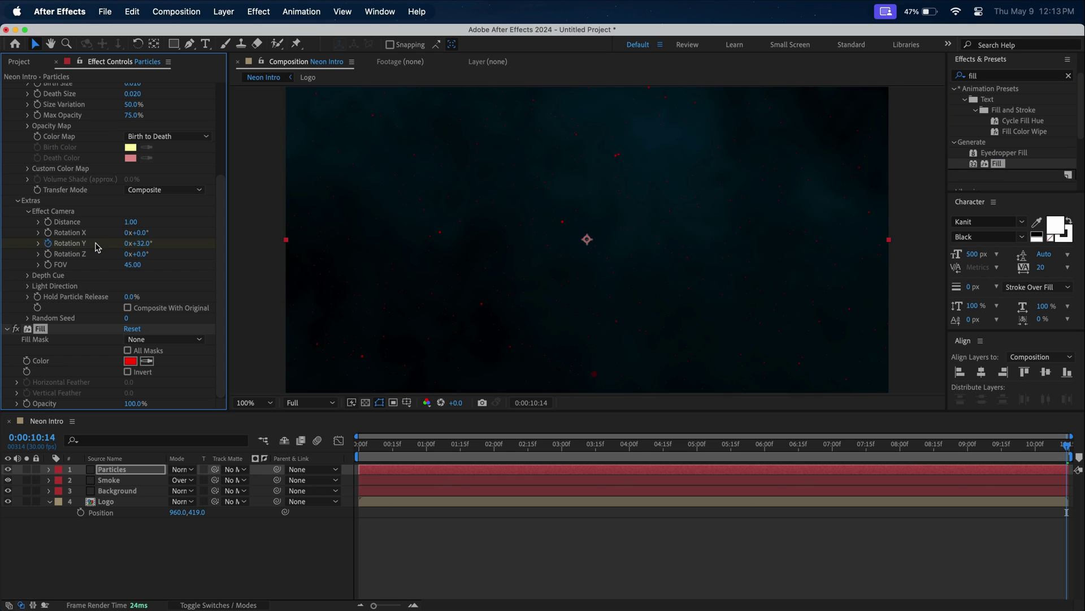
click(130, 361)
text(FFFFFF)
key(Tab)
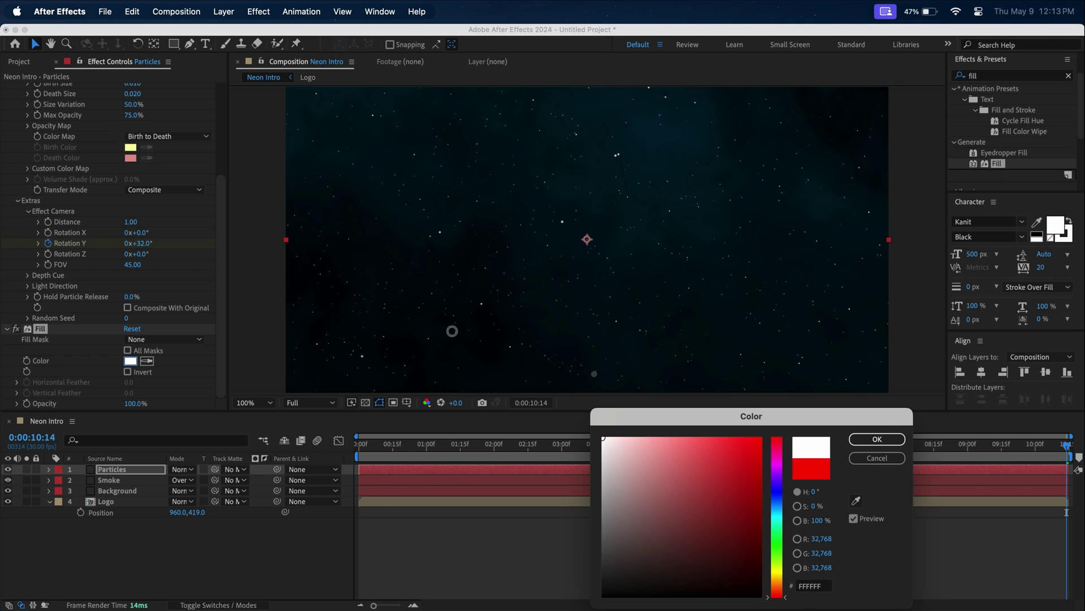
click(877, 438)
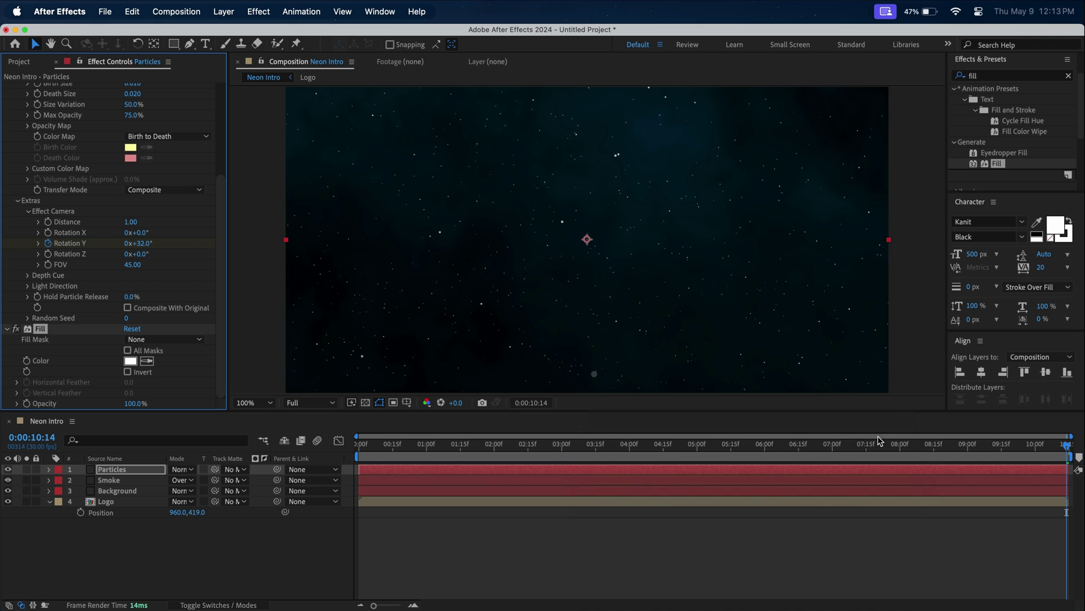
Add a Glow effect to the Particles layer.
click(972, 76)
text(glow)
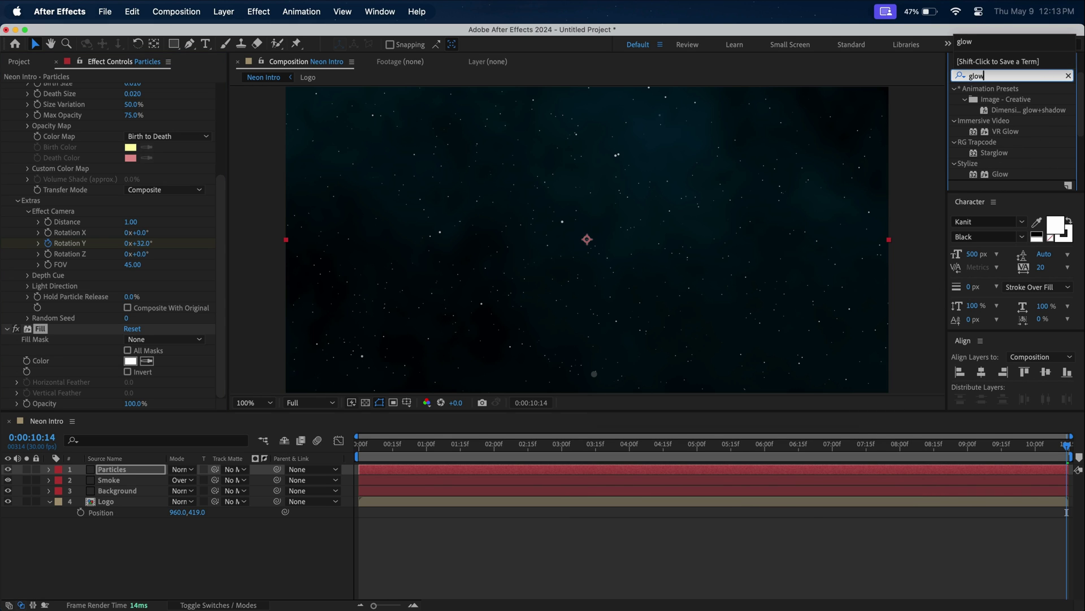
drag(1000, 174, 110, 345)
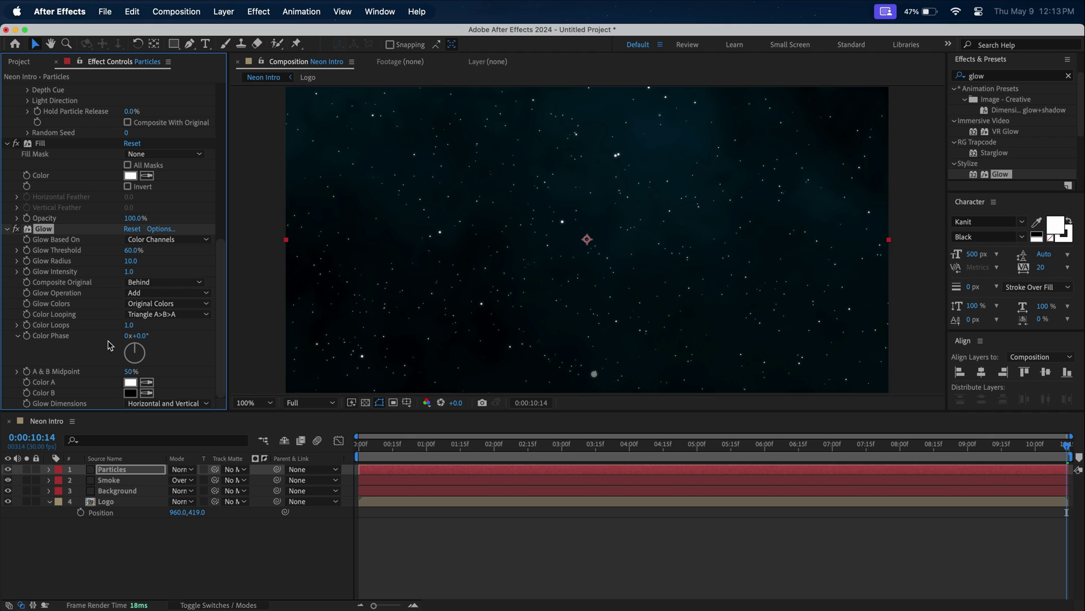
Duplicate the Particles layer and rename the copy Particles Floor.
click(127, 470)
key(super+d)
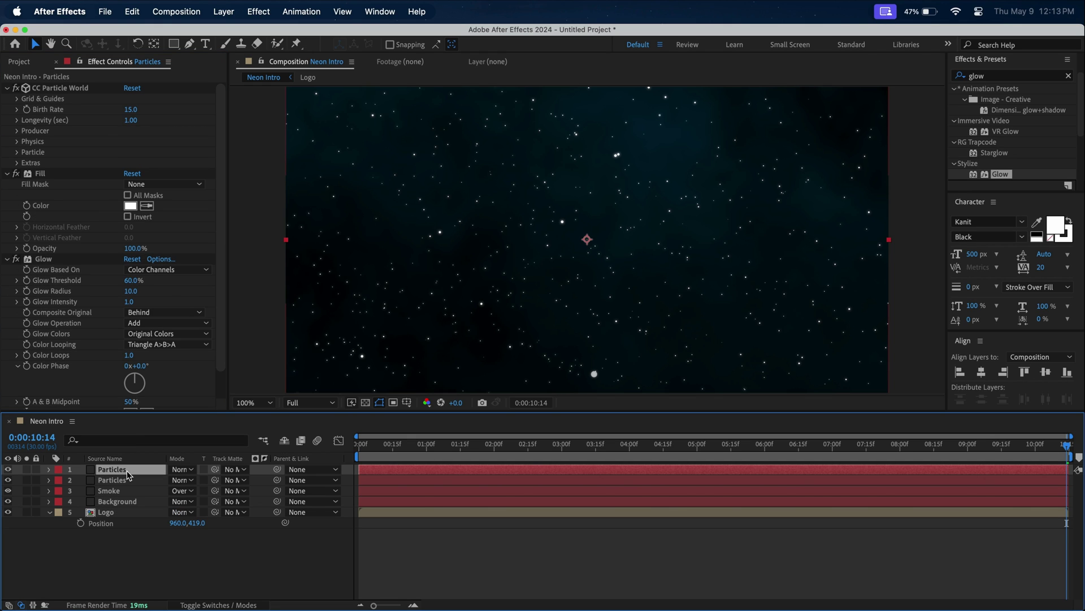
key(Return)
key(Right)
text(Floor)
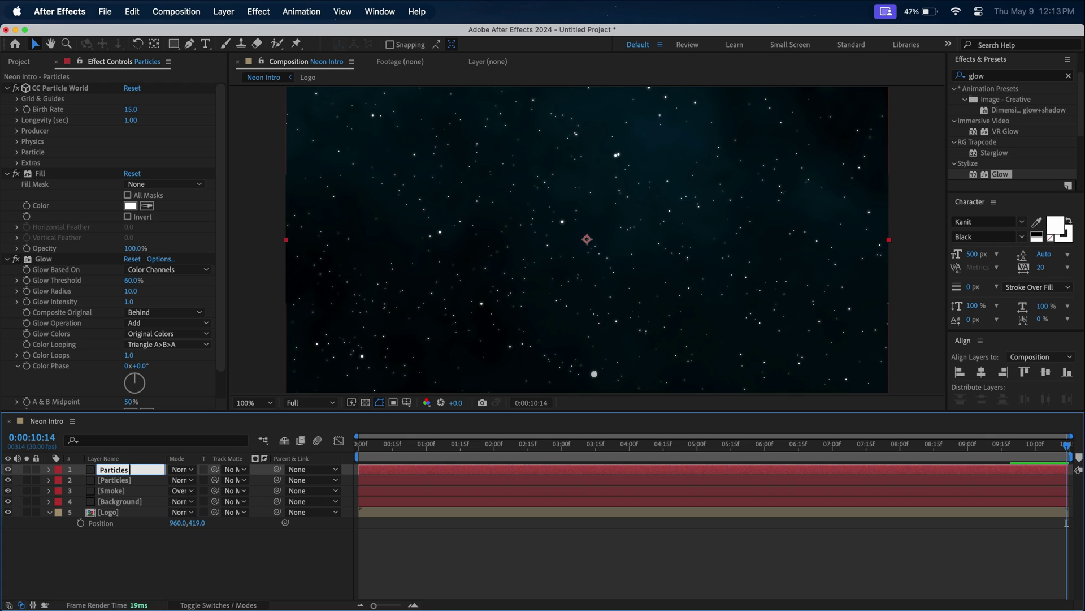
key(Return)
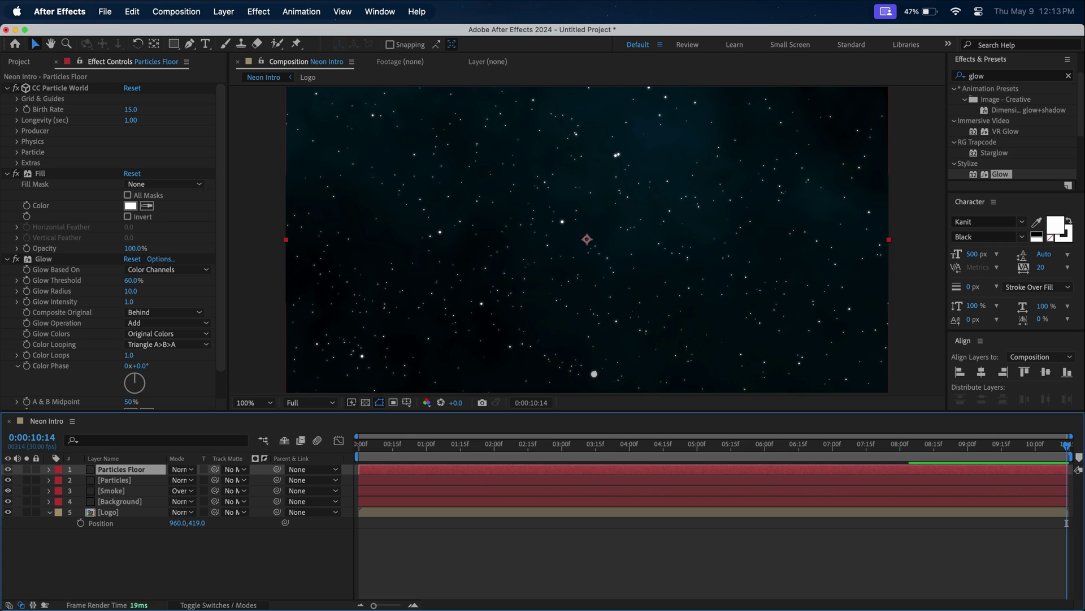
Set the Particles Floor producer to Position X 0 and Radius Y 0.025.
click(17, 131)
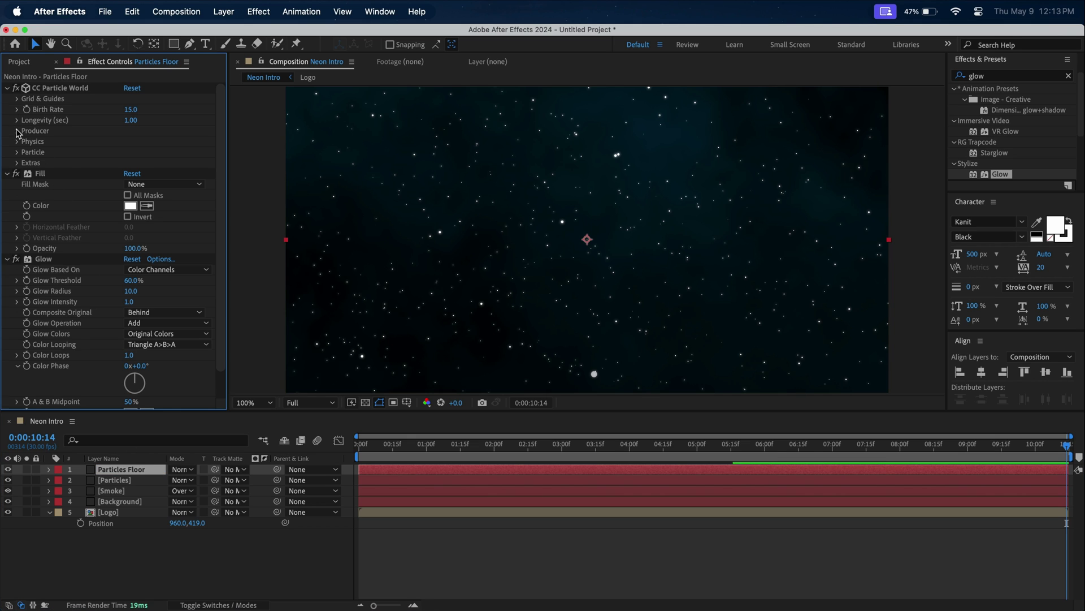
click(131, 141)
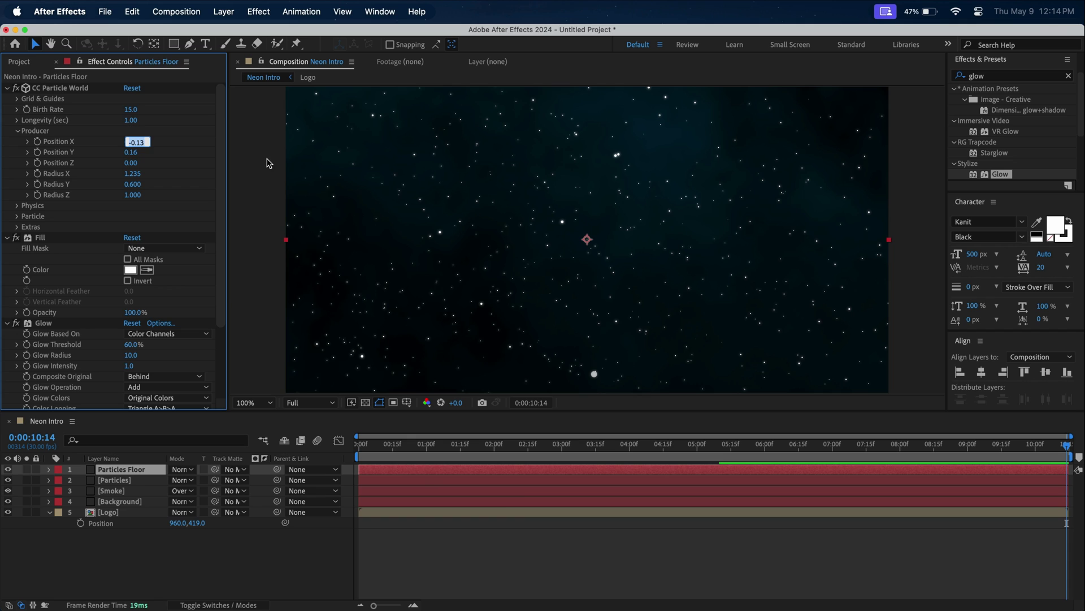
text(0)
key(Return)
click(135, 184)
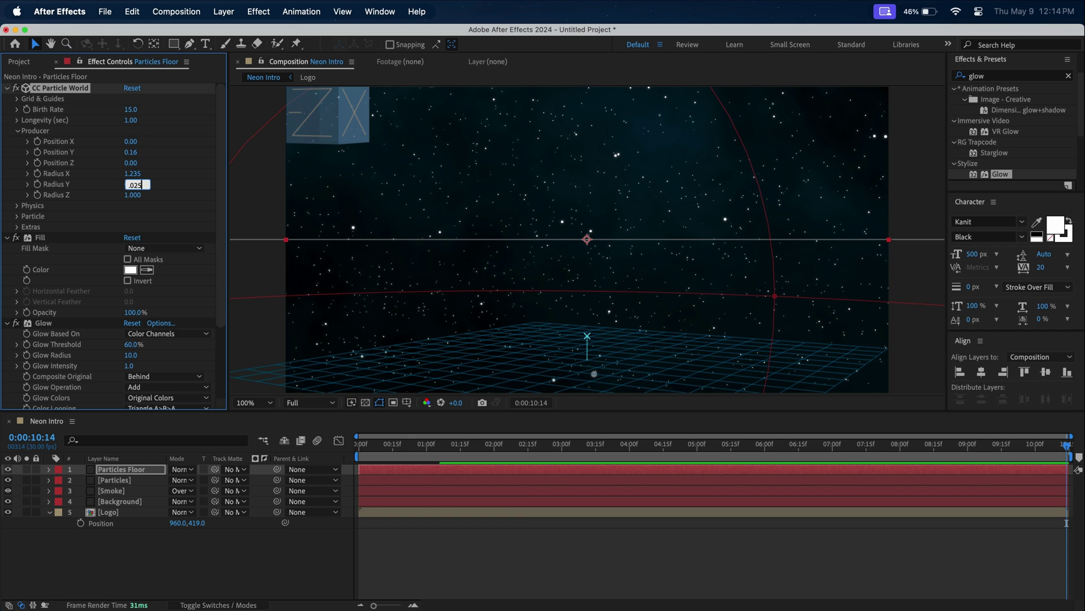
key(Return)
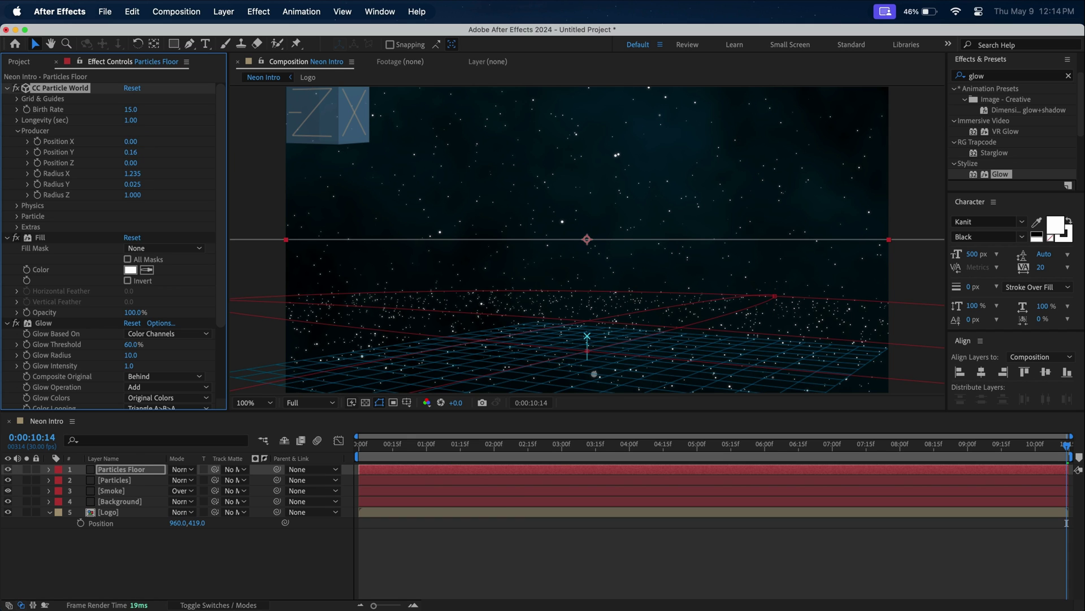
click(139, 472)
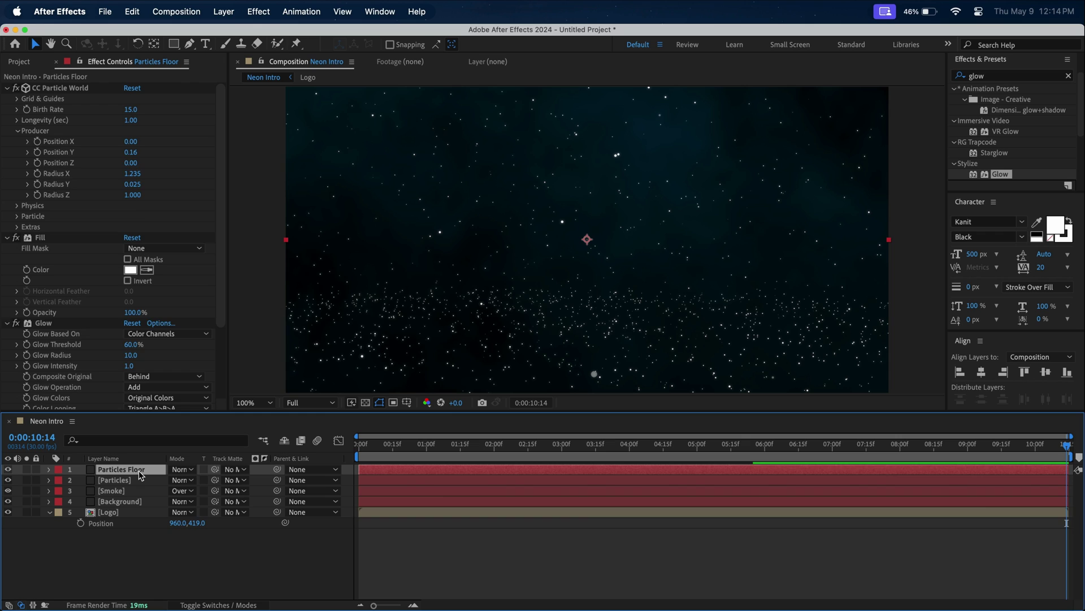
Duplicate Particles Floor and add CC Radial Fast Blur with Brightest zoom, centred at the top.
key(super+d)
click(988, 80)
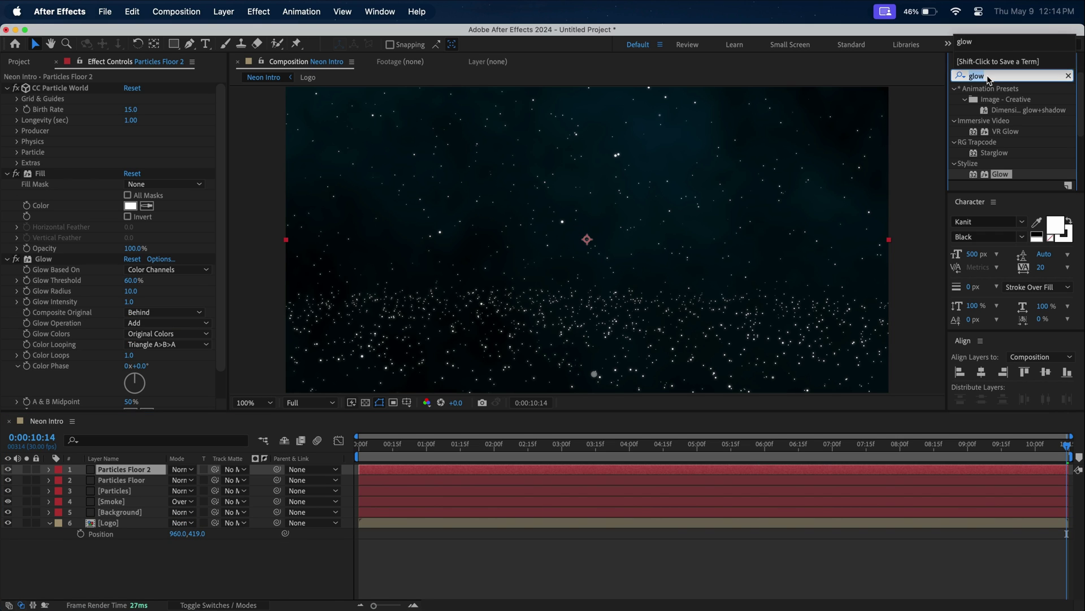
text(radial)
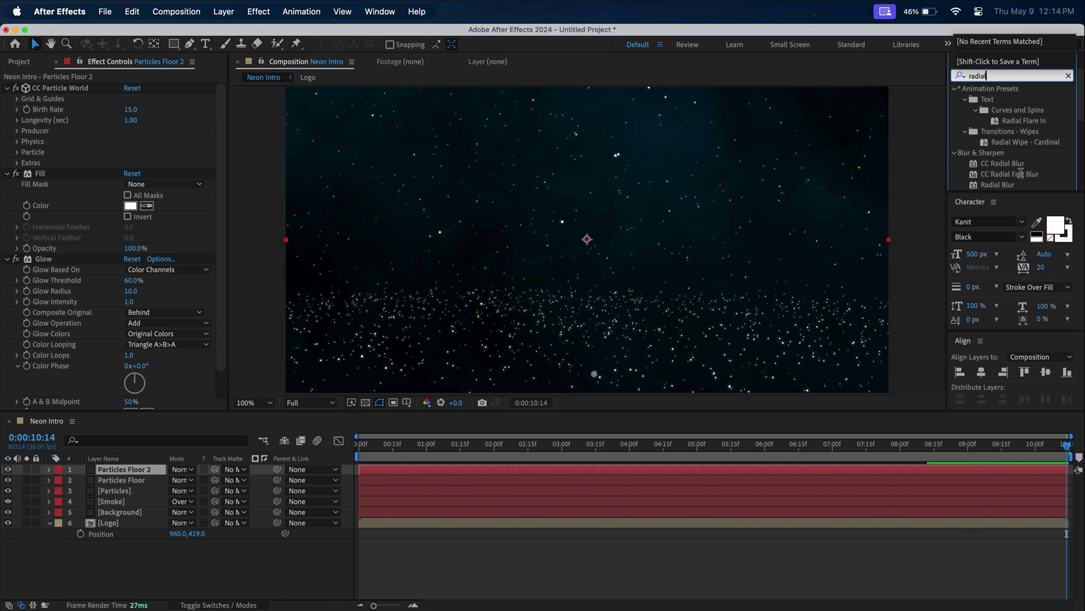
drag(1021, 174, 113, 470)
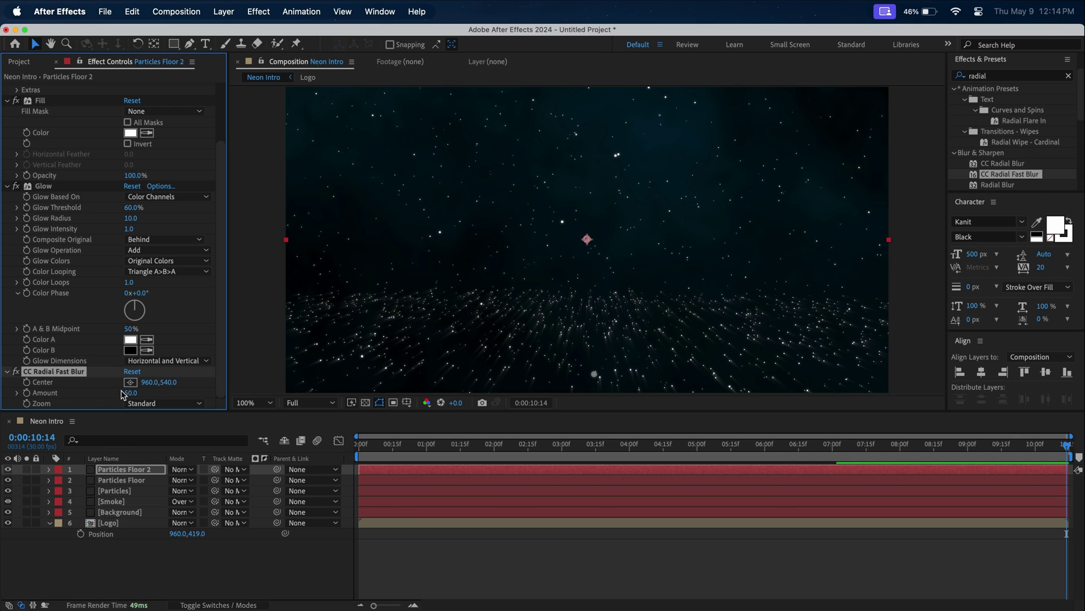
click(172, 403)
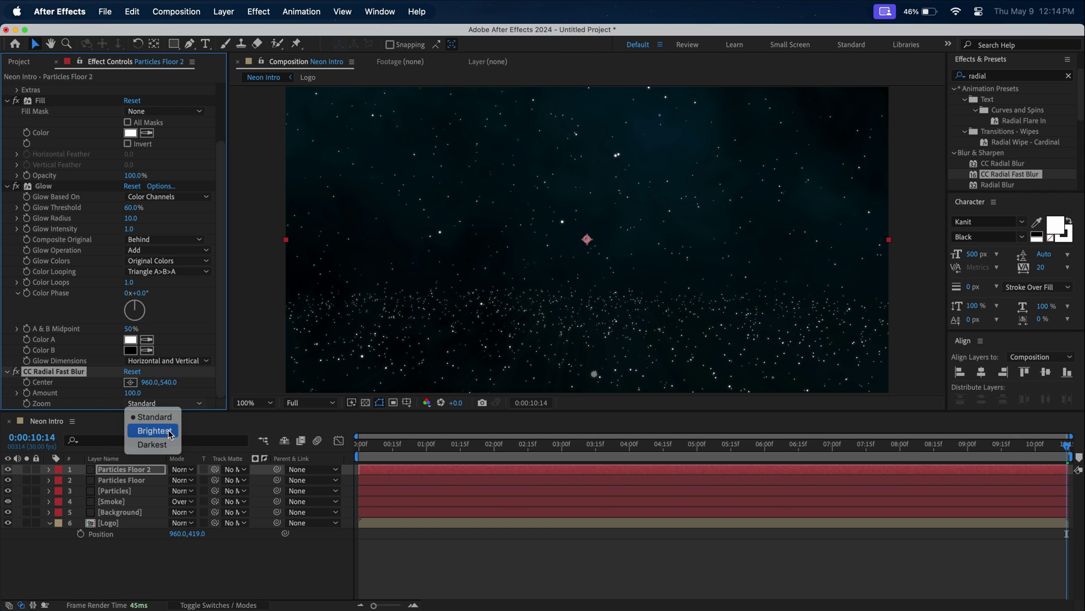
click(153, 428)
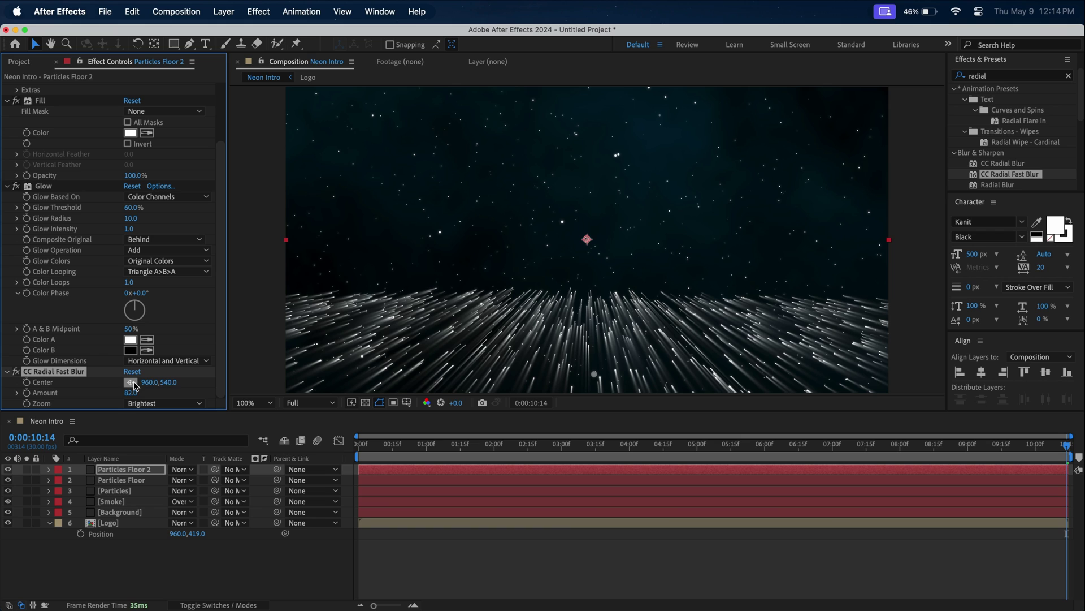
click(131, 382)
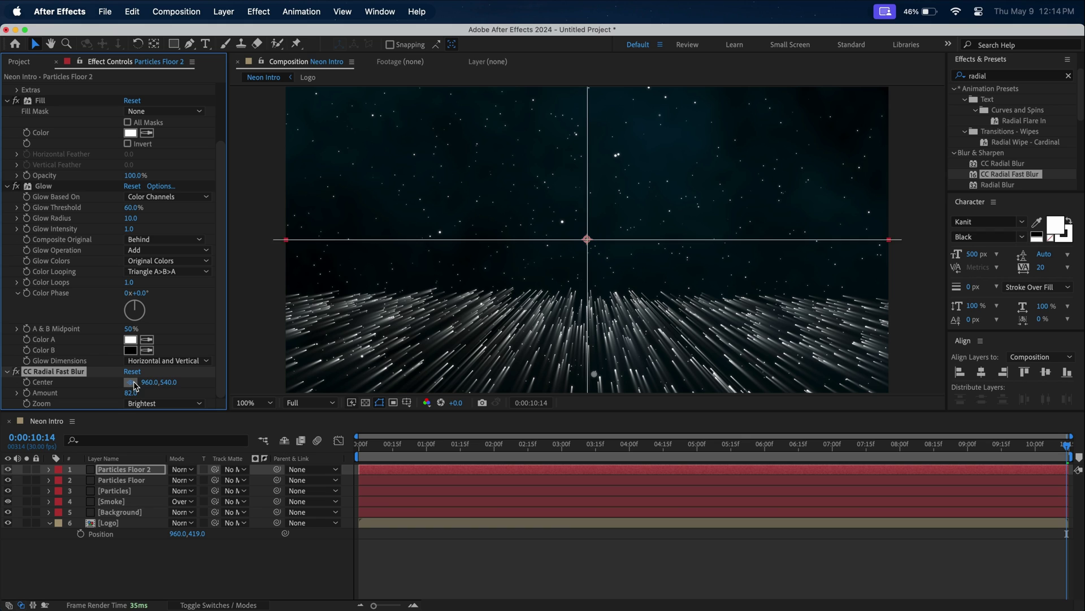
click(585, 91)
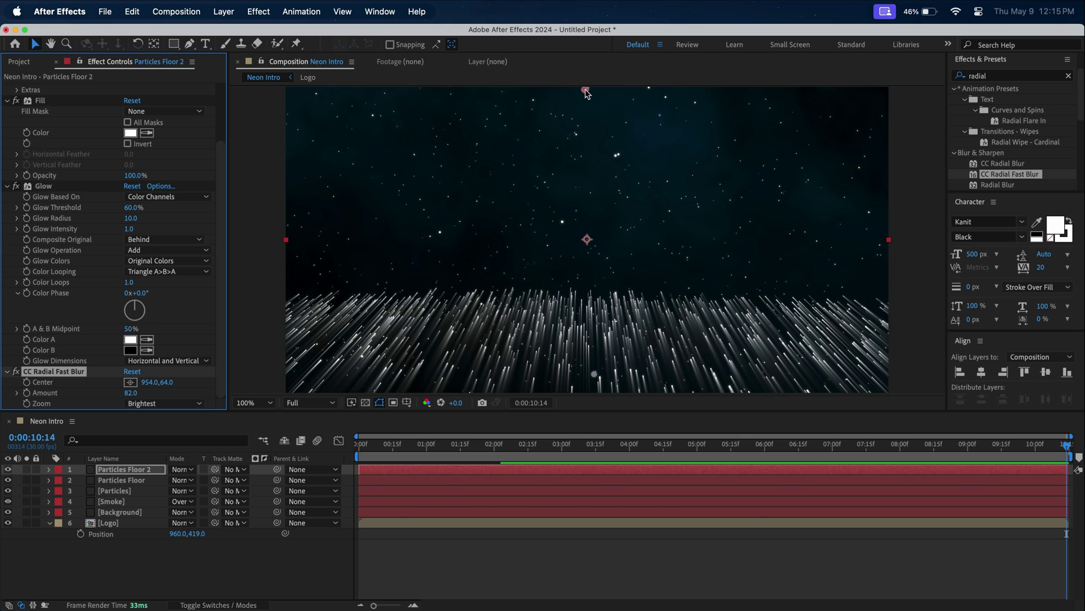
Dim Particles Floor 2 to 34% opacity.
click(141, 471)
key(t)
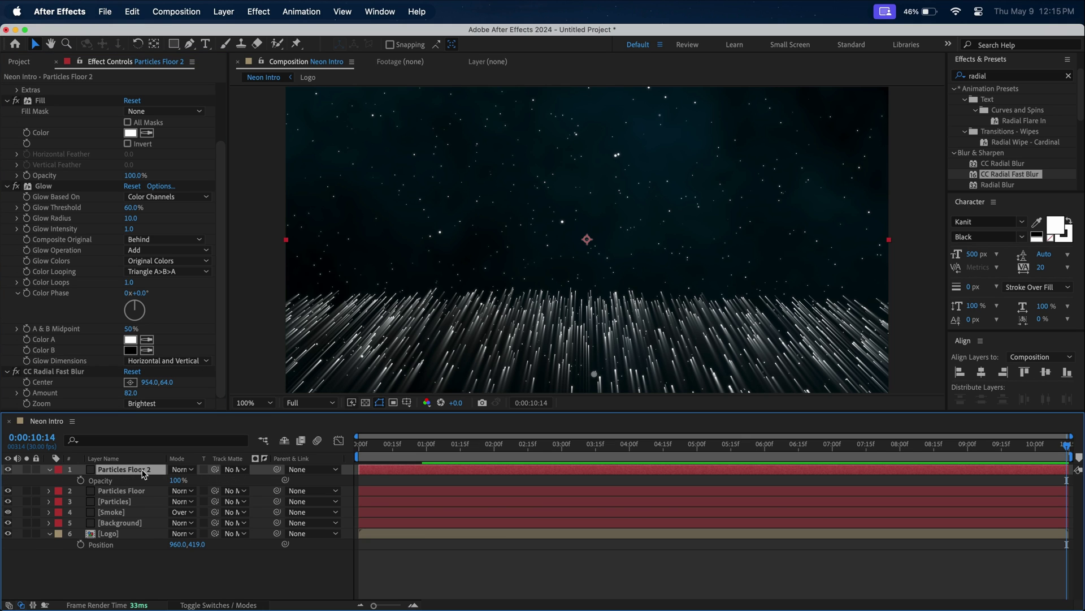
drag(177, 480, 138, 483)
shift+click(136, 522)
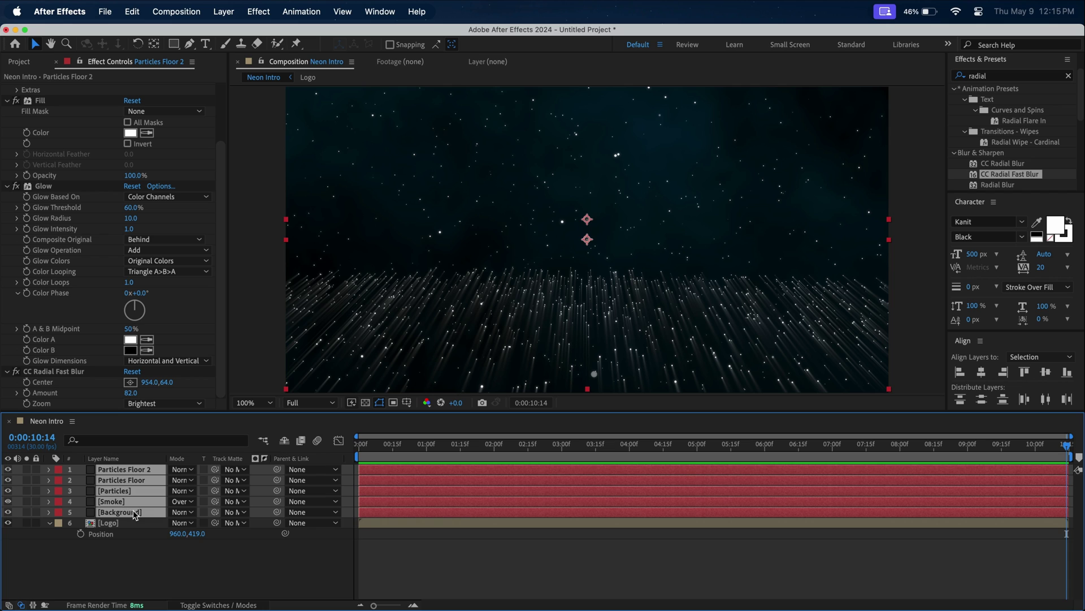
Precompose the scene layers with the Logo into a composition named Logo and Effects.
drag(136, 522, 128, 557)
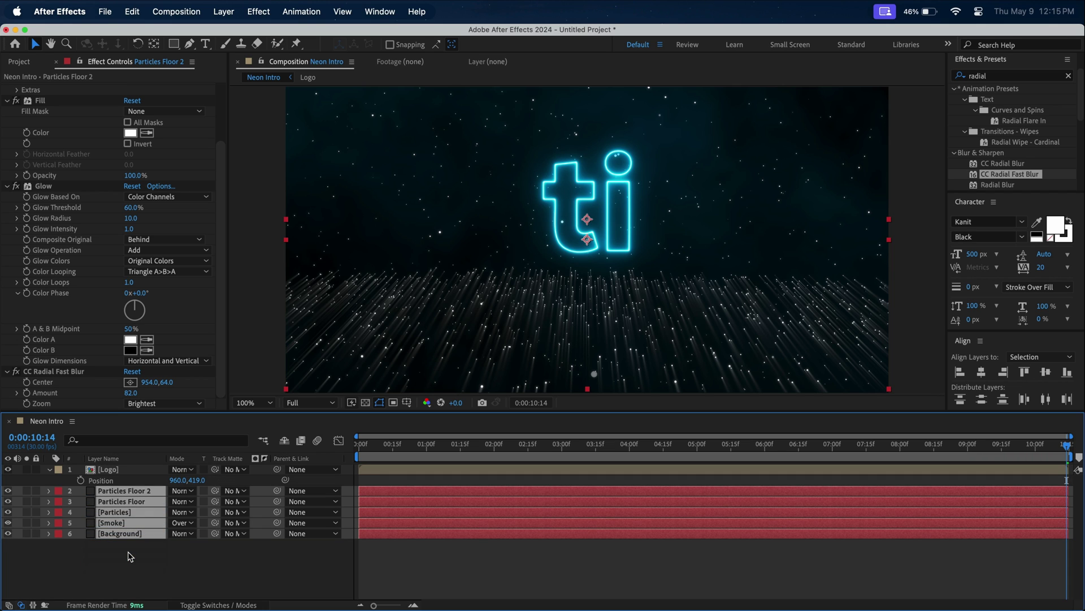
key(super+a)
right_click(128, 533)
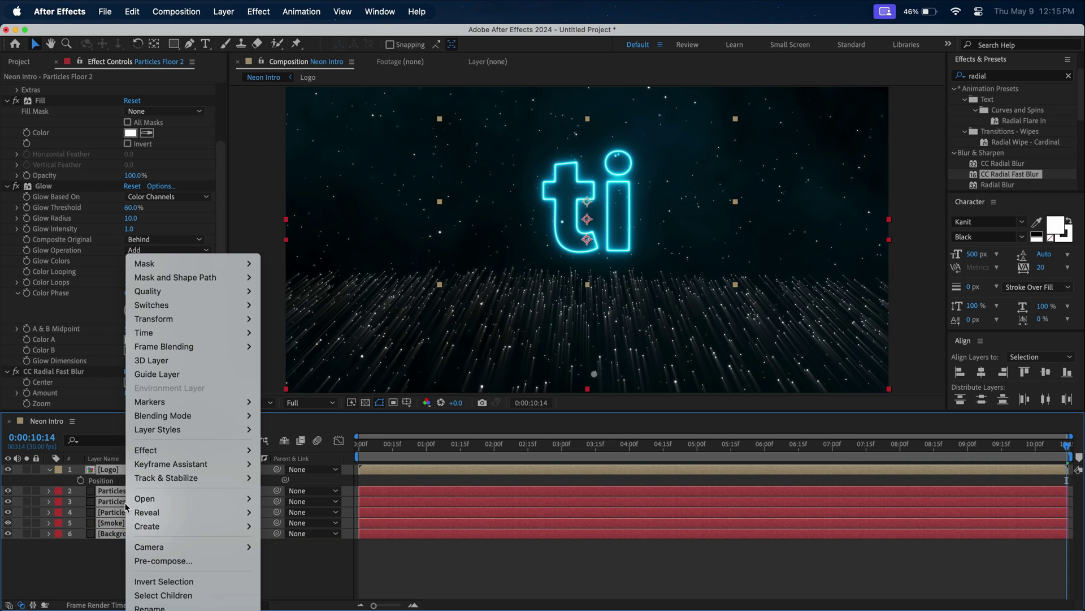
click(164, 560)
text(Logo and )
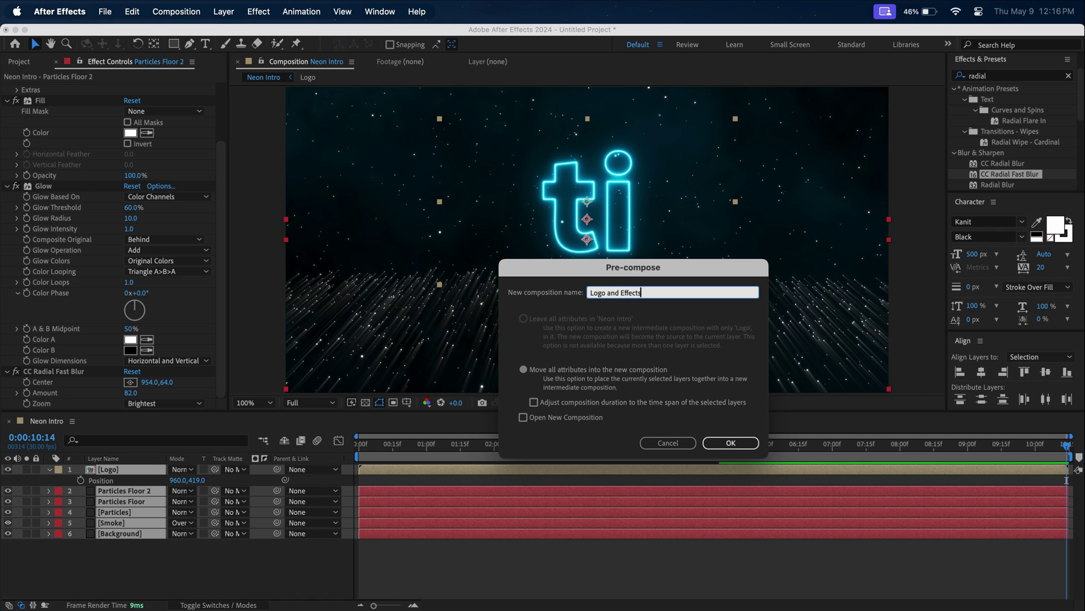
text(Effects)
key(Return)
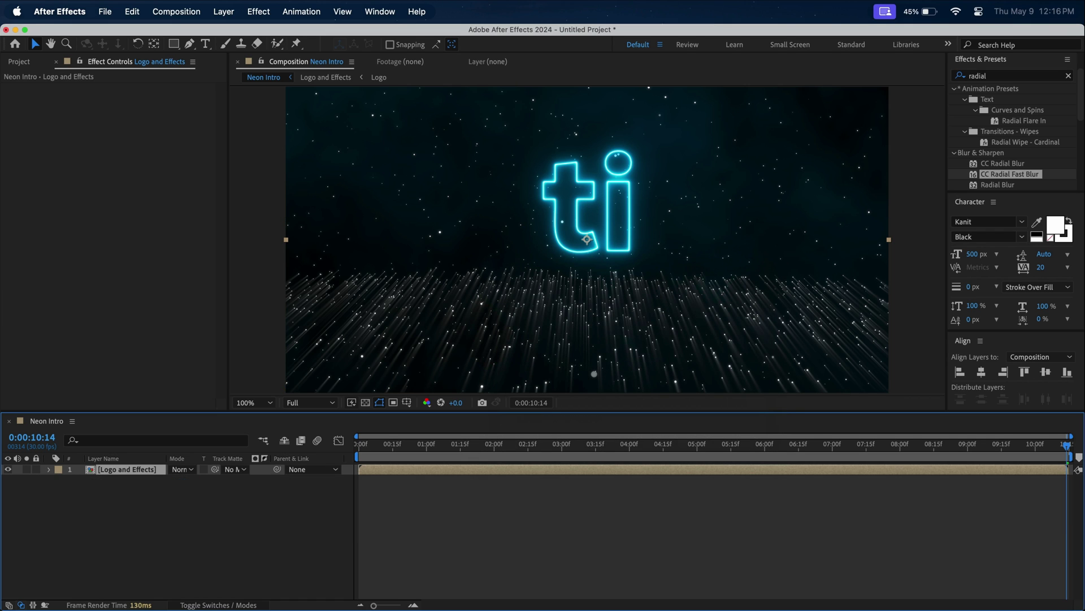
Apply Mirror at 90° with a lowered reflection centre, and import Floor Texture.JPG.
double_click(972, 78)
text(mirror)
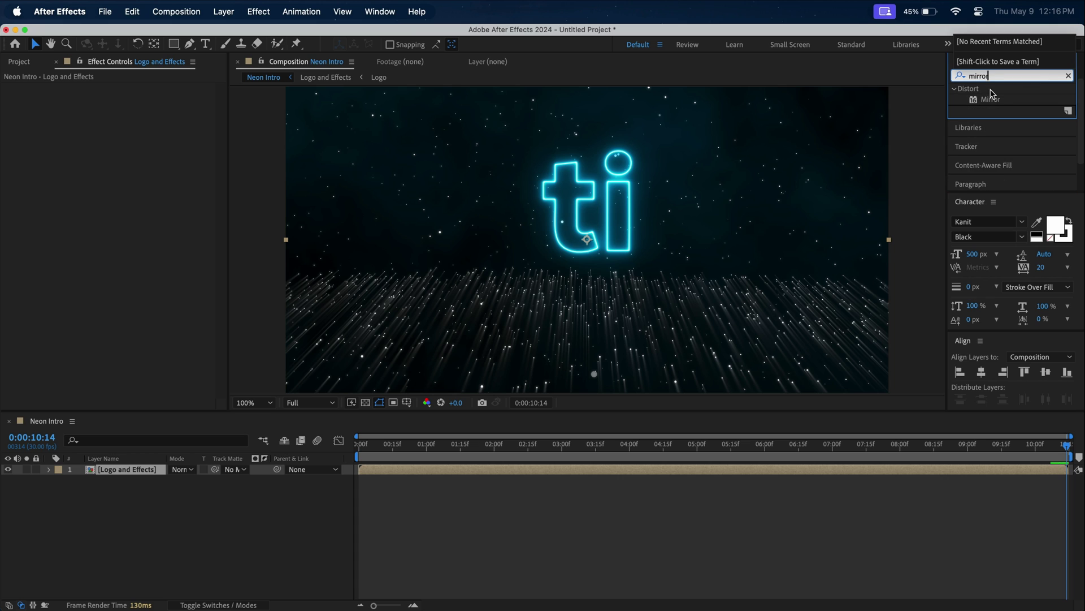
drag(990, 99, 740, 179)
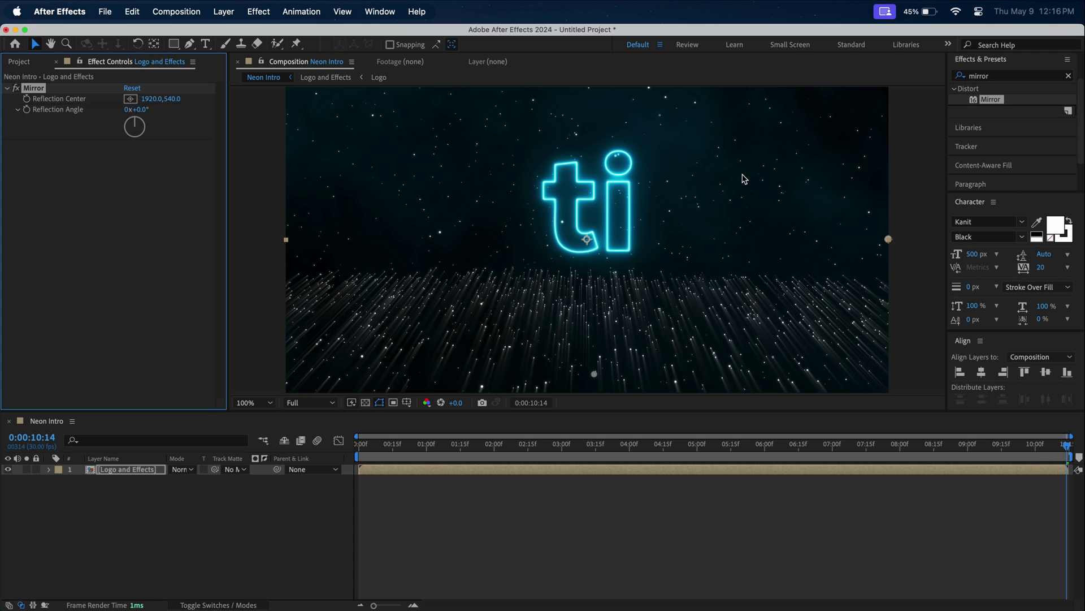
click(144, 110)
key(Return)
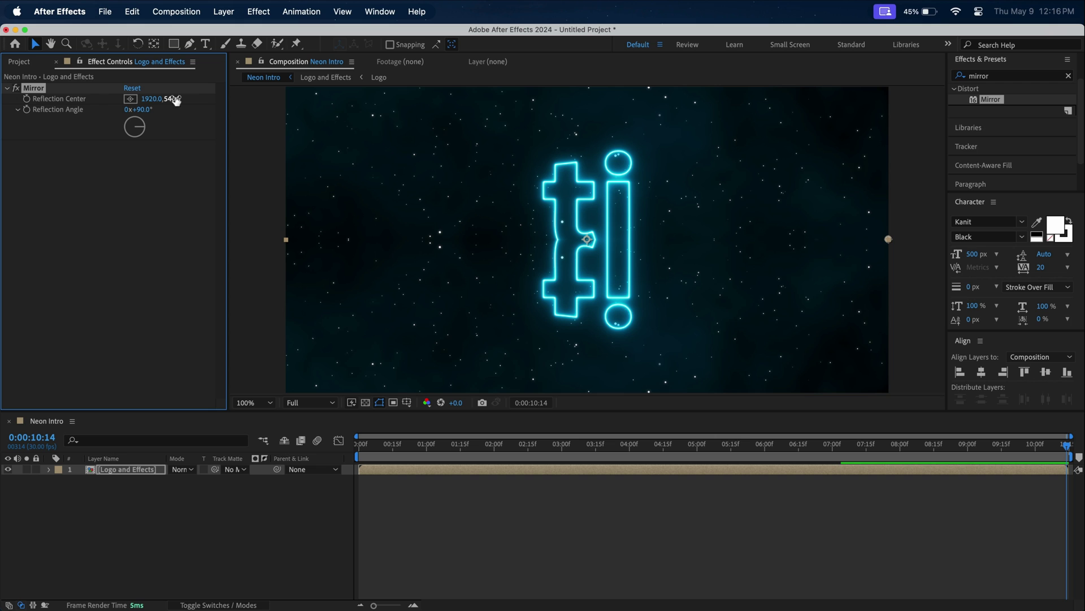
drag(173, 98, 242, 103)
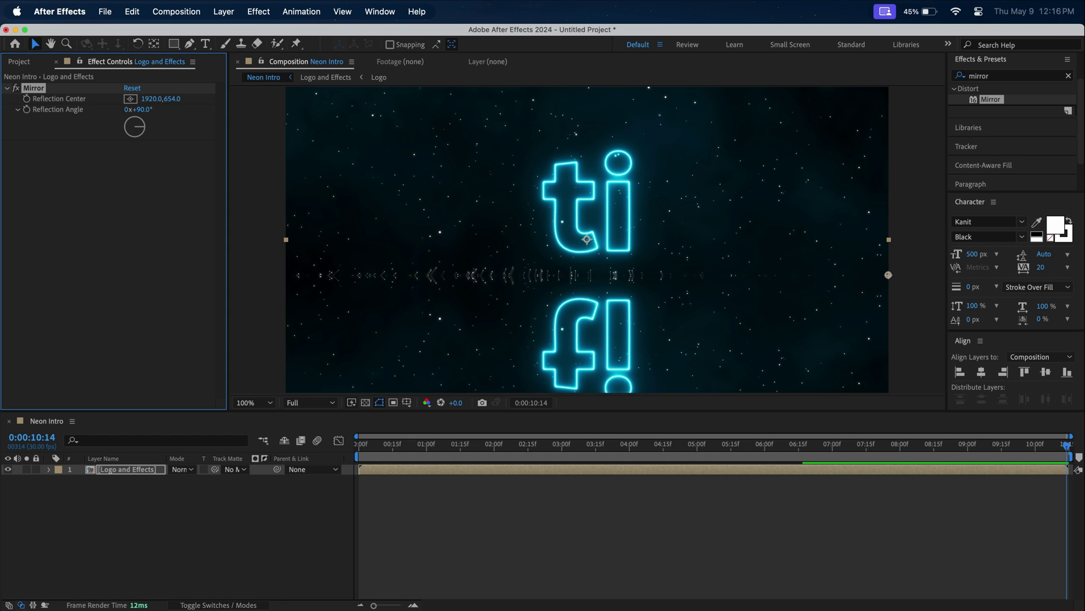
key(super+Tab)
drag(805, 201, 107, 476)
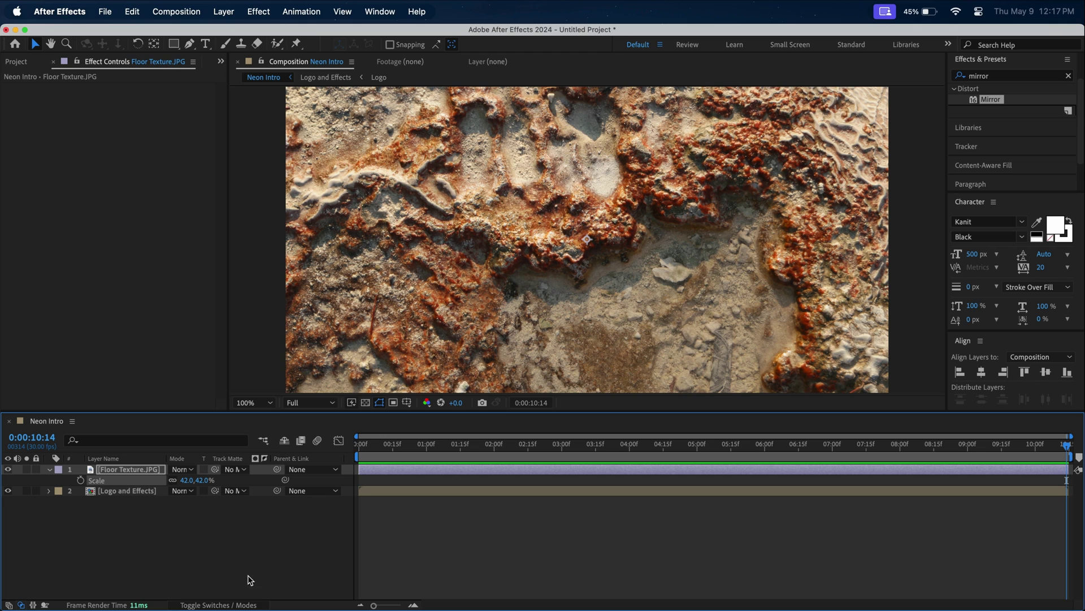
Make Floor Texture 3D, tilt it -80° on X, position it at 960, 881, scale 46%.
click(226, 605)
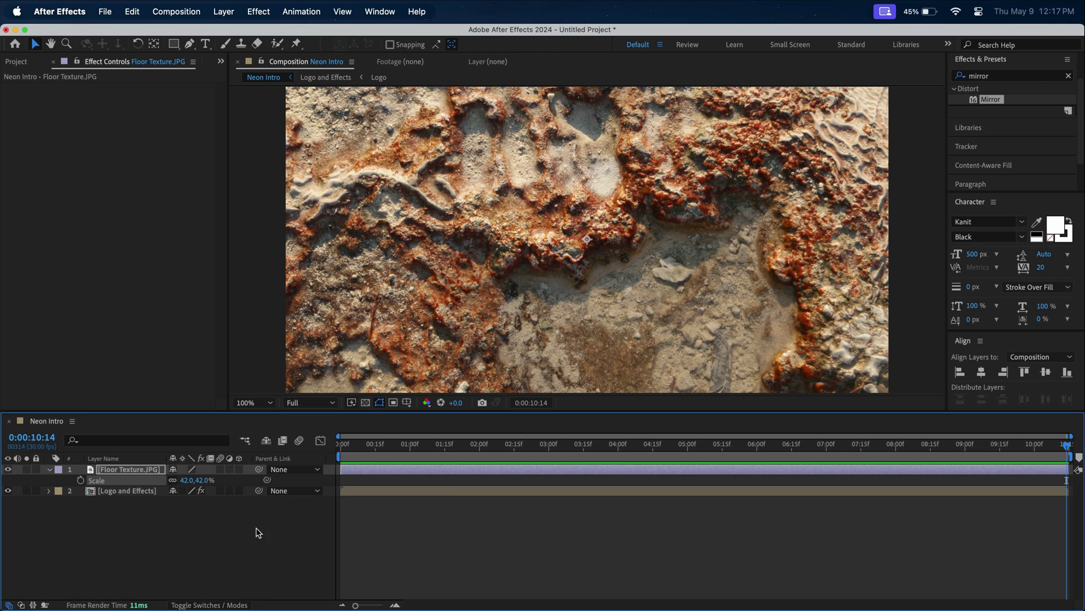
click(240, 469)
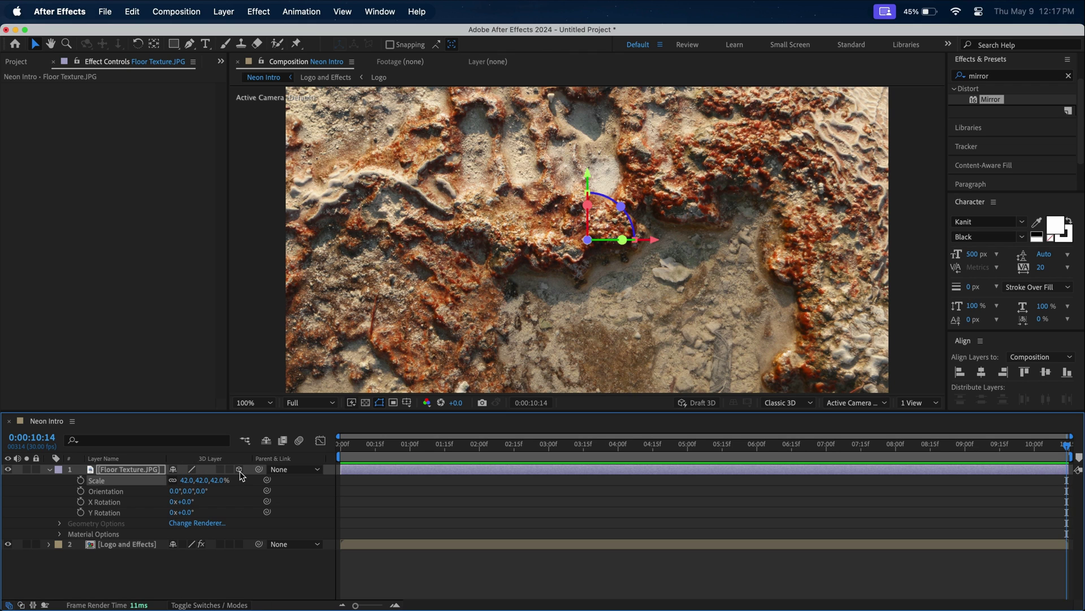
drag(189, 502, 150, 512)
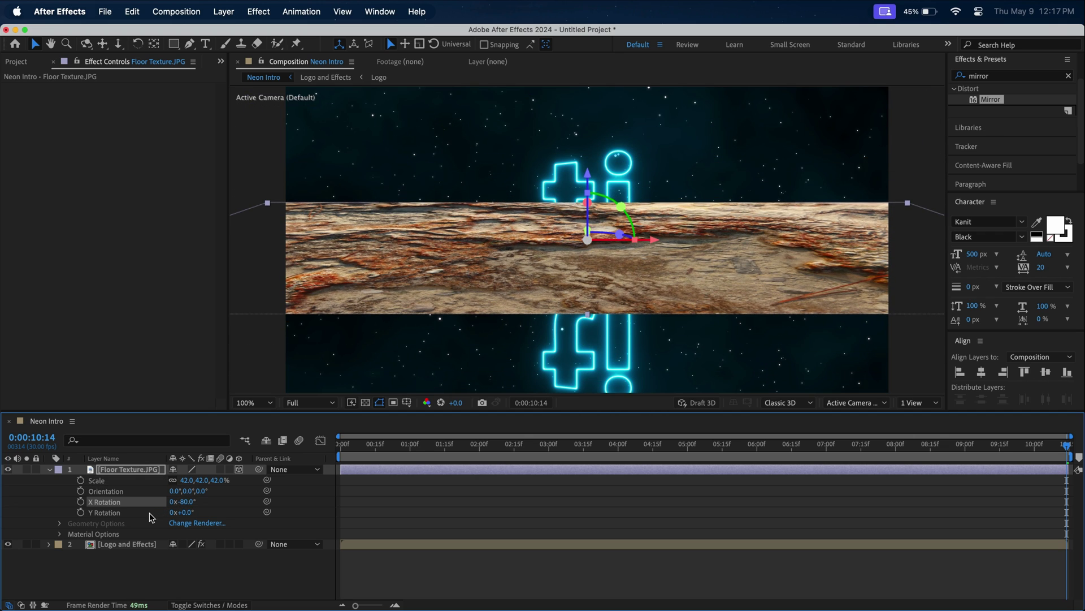
key(shift+s)
key(shift+p)
drag(204, 480, 429, 485)
key(s)
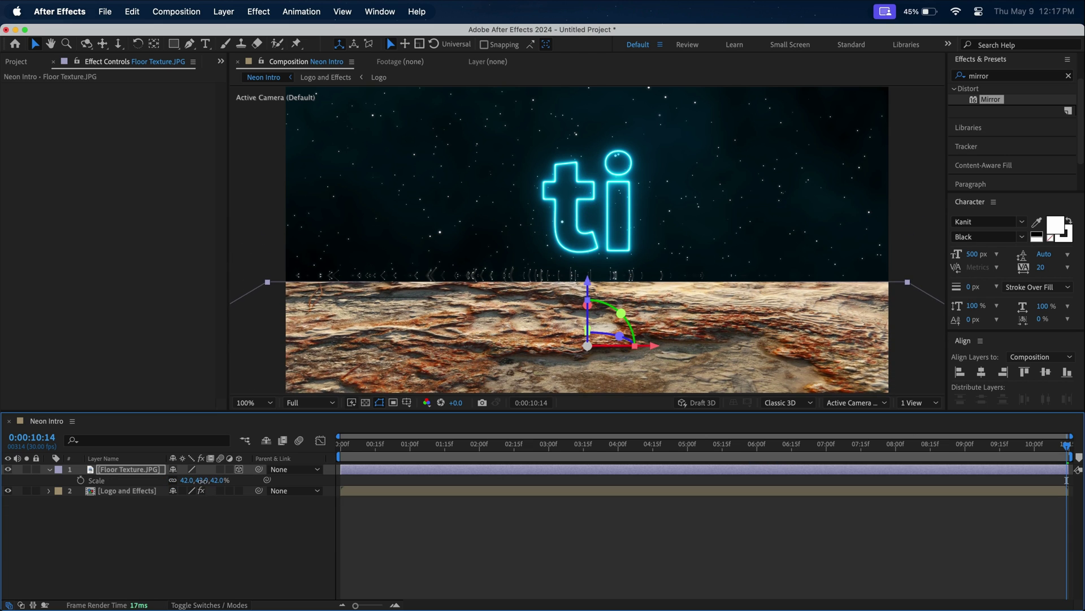
drag(202, 479, 205, 480)
click(1000, 78)
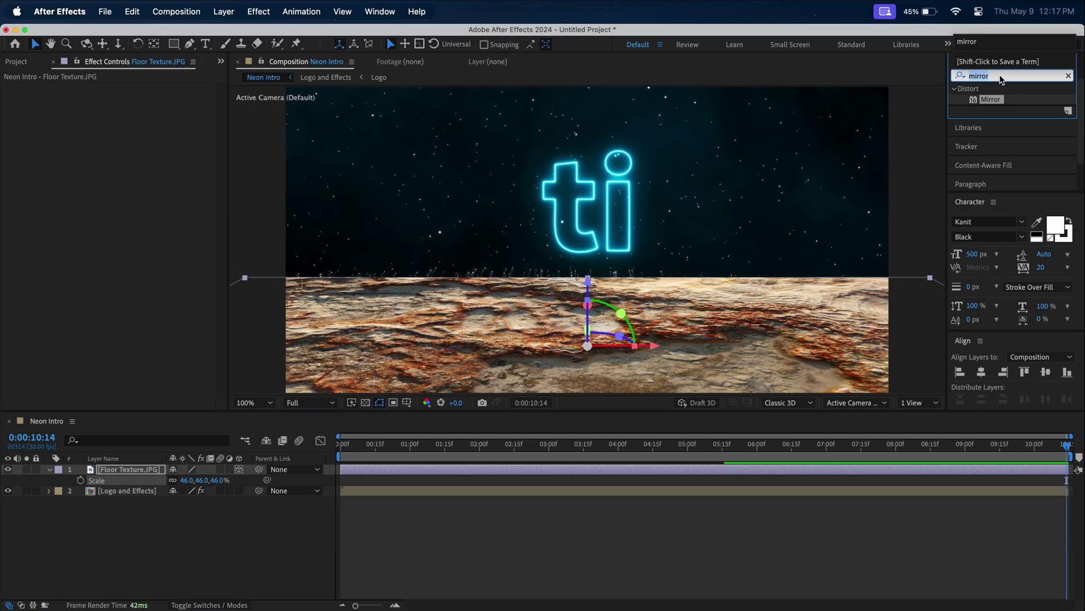
Apply Black & White and Brightness & Contrast to the floor, with Contrast 73 and Brightness -19.
text(black)
drag(1002, 131, 742, 321)
click(1000, 75)
text(brig)
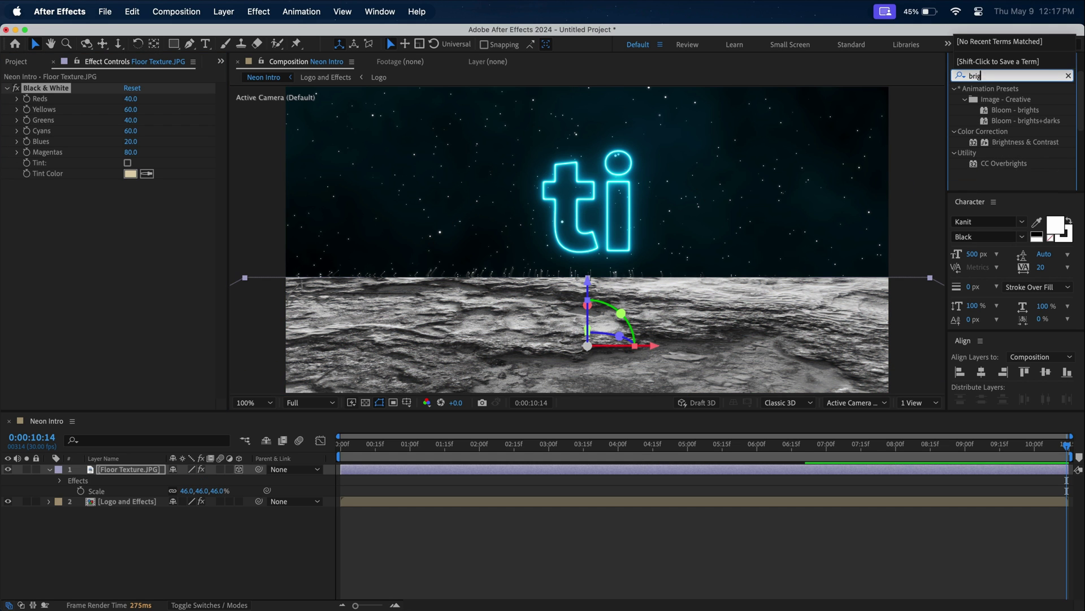
text(ht)
drag(1015, 142, 651, 303)
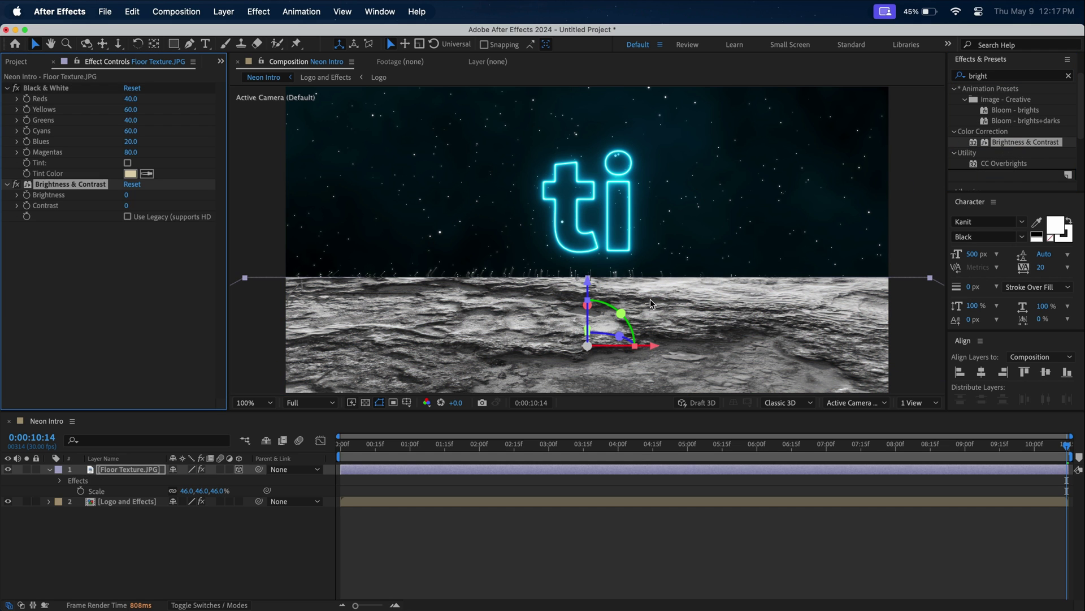
click(125, 206)
text(73)
key(Return)
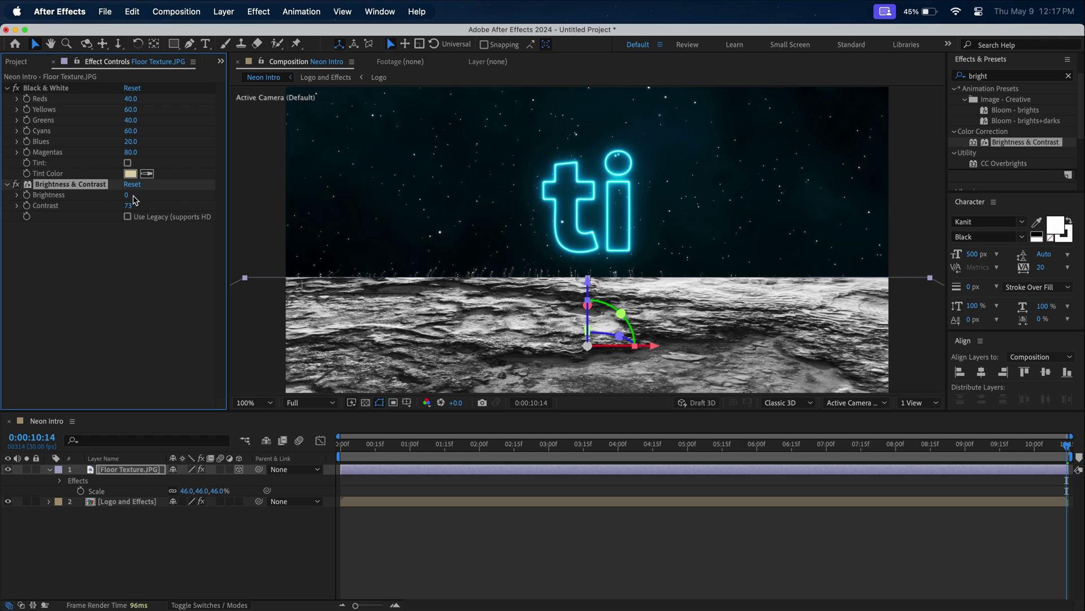
mouse_move(128, 195)
mouse_down()
mouse_move(110, 199)
mouse_move(119, 200)
mouse_up()
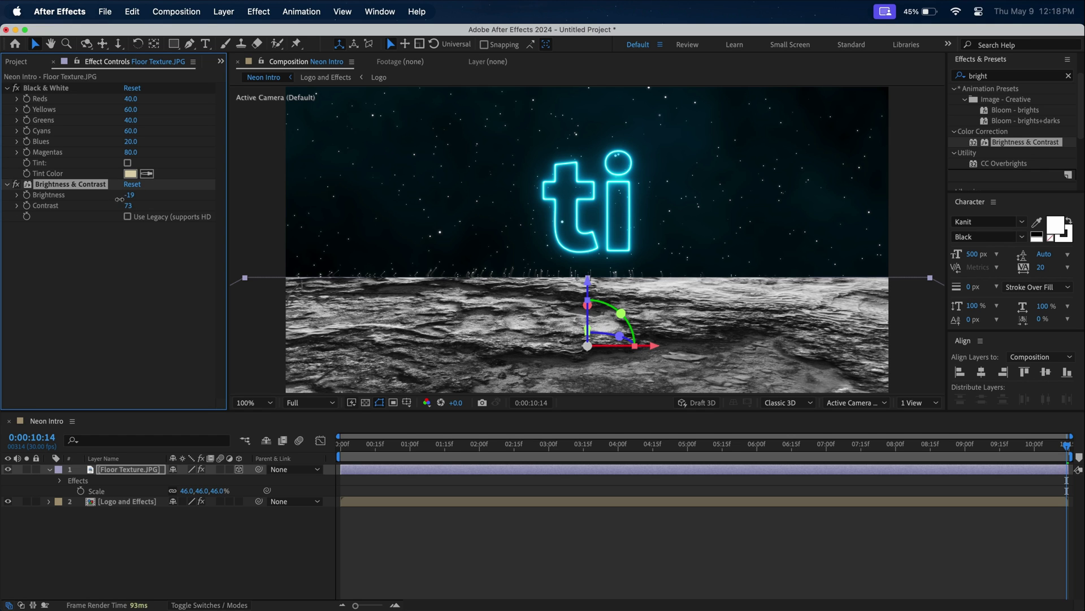
click(996, 81)
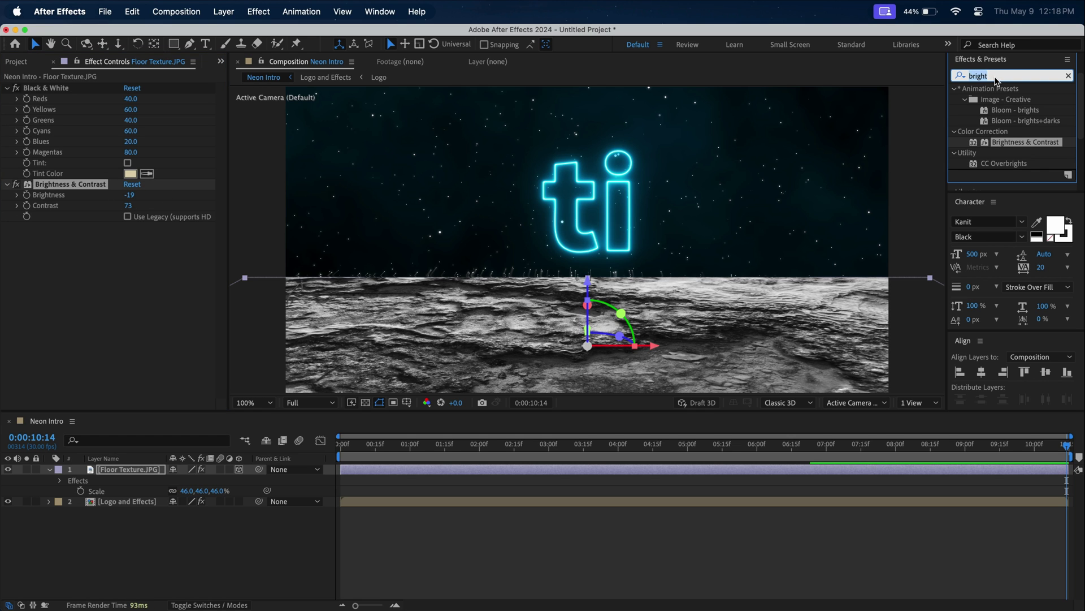
Apply Linear Wipe to the floor at 20% completion, 180° angle and feather 900.
text(linear)
double_click(1010, 109)
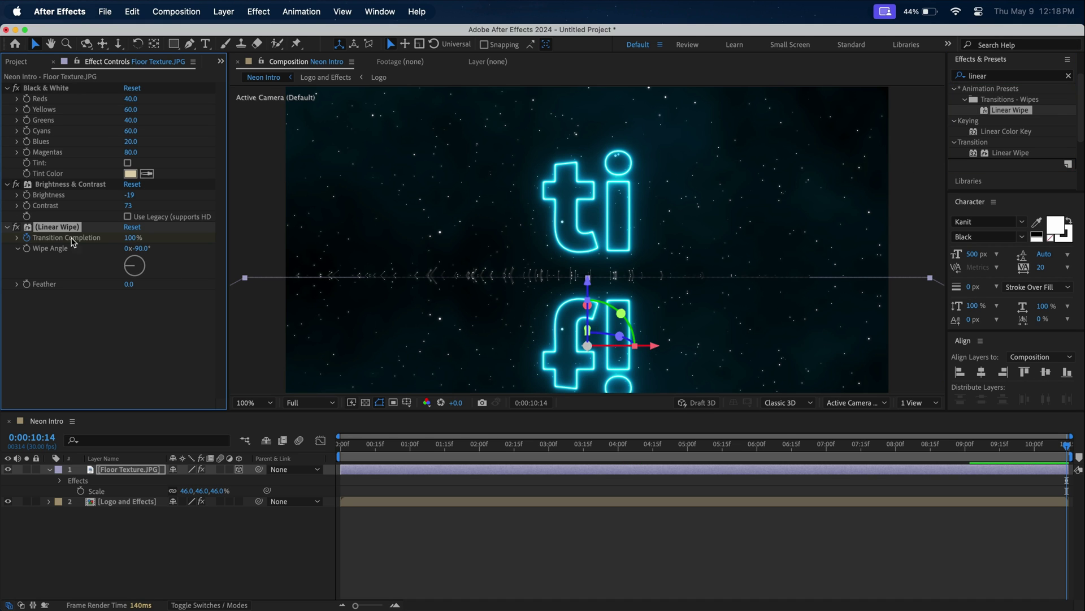
click(134, 238)
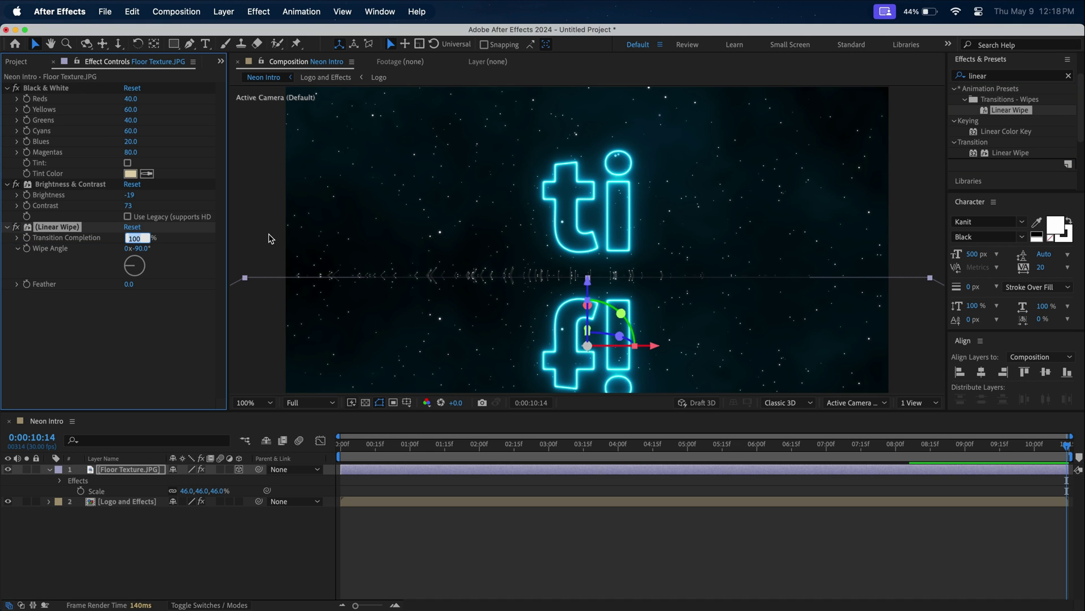
text(20)
key(Return)
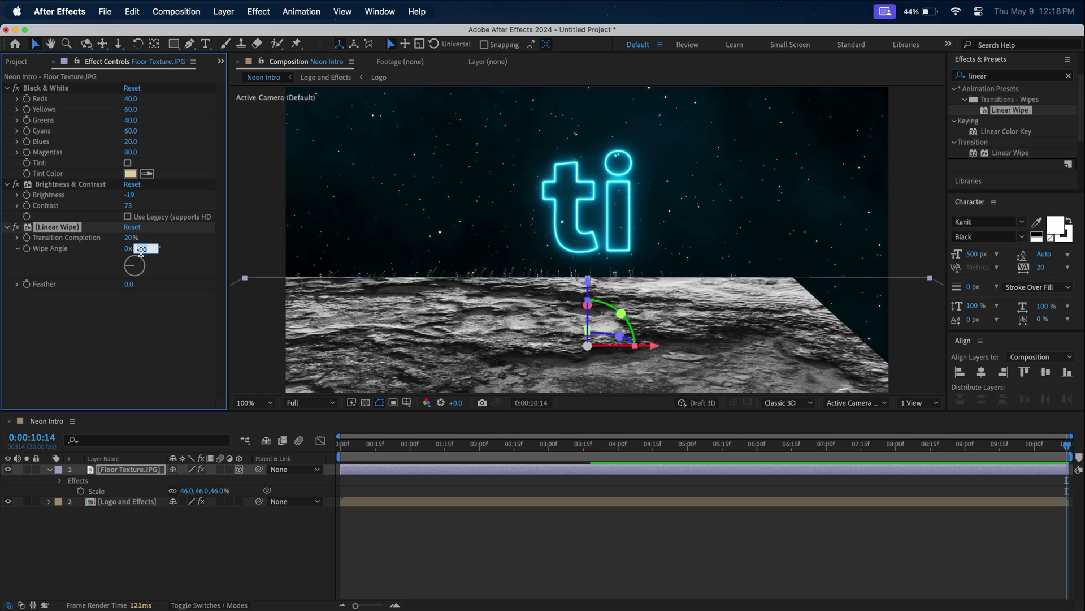
text(180)
key(Tab)
text(9)
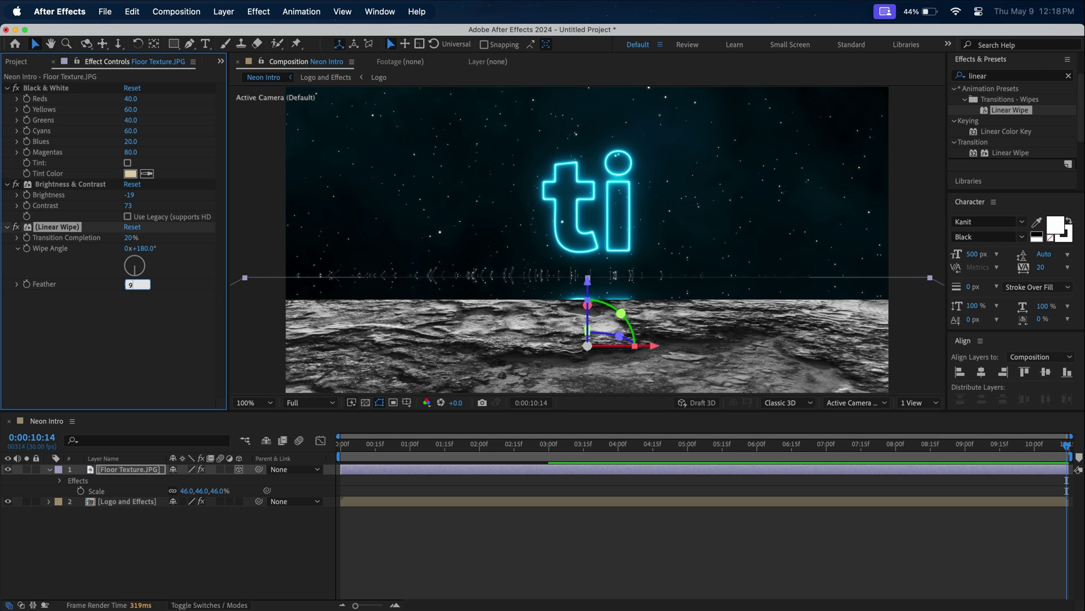
key(Return)
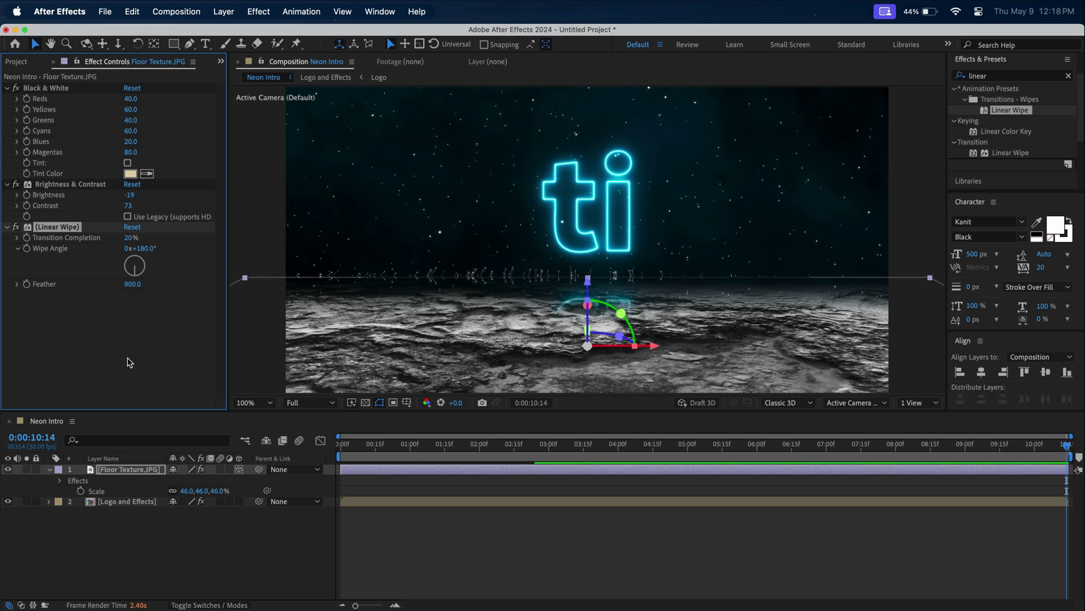
Set the floor layer's Position Y to 842.
click(191, 479)
key(p)
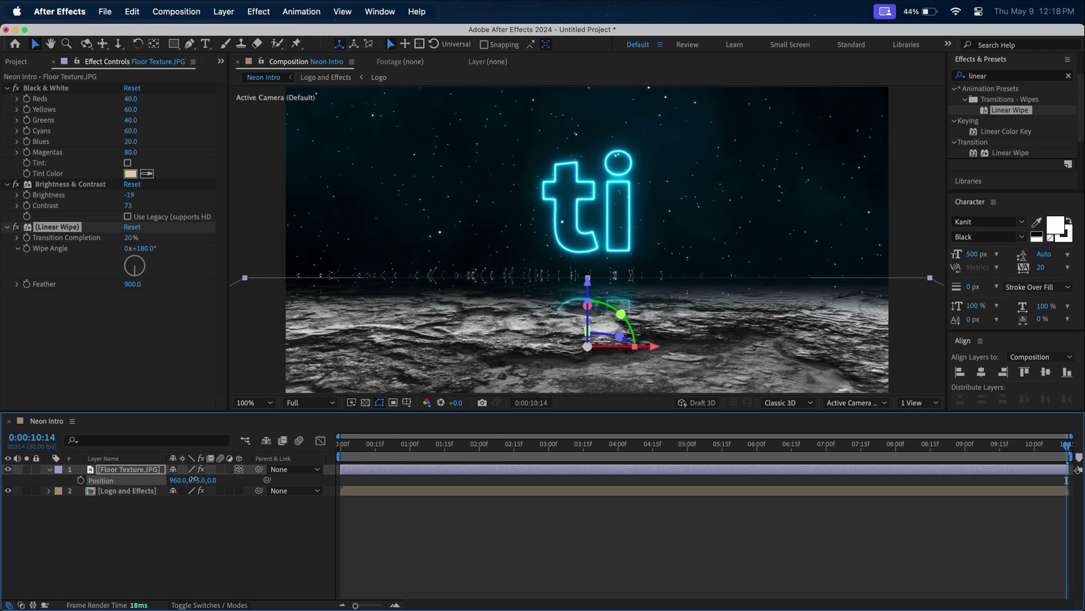
drag(192, 480, 168, 487)
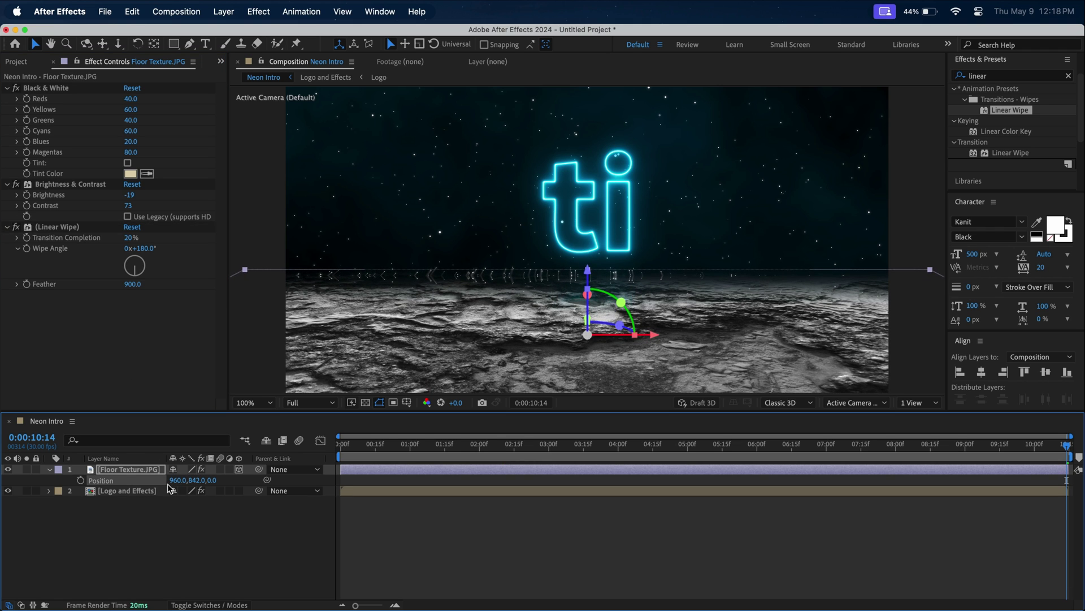
Pre-compose the floor texture into a comp named 'Floor' and move it below the logo layer.
right_click(134, 470)
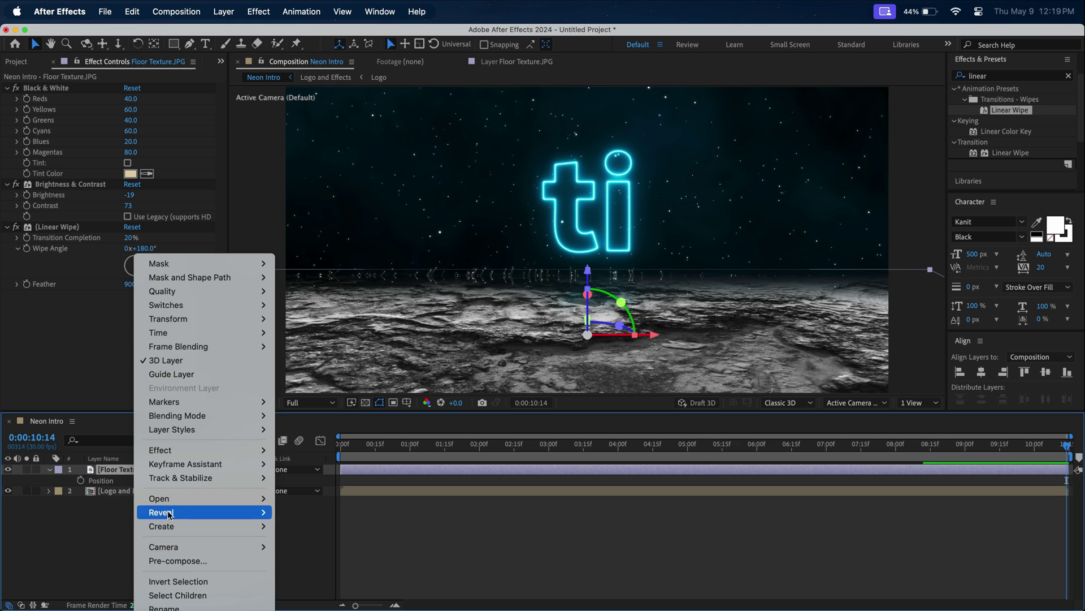
click(178, 560)
text(Flo)
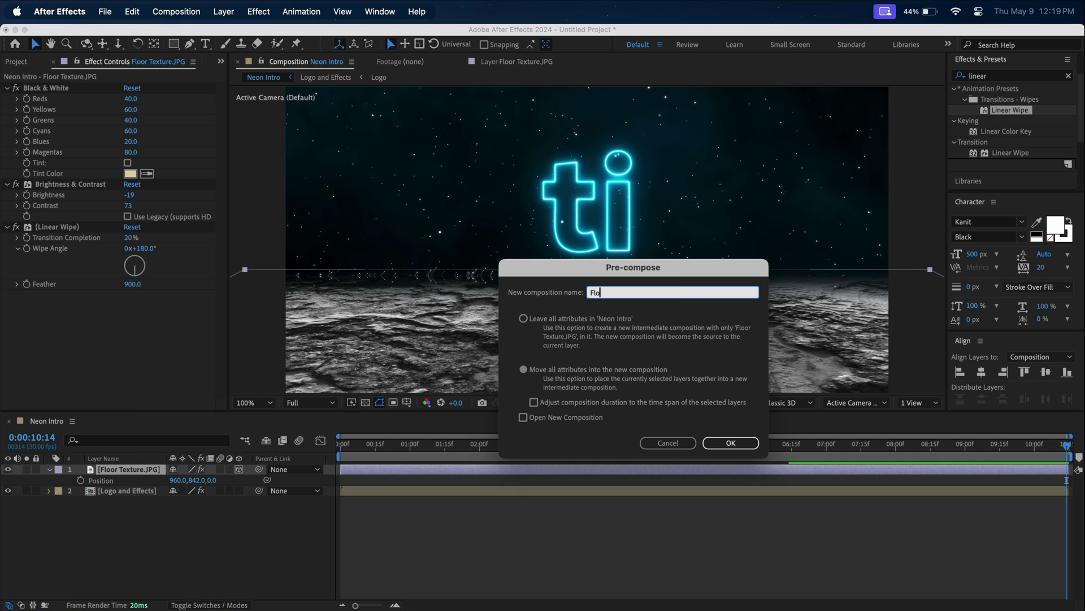
text(or)
click(755, 439)
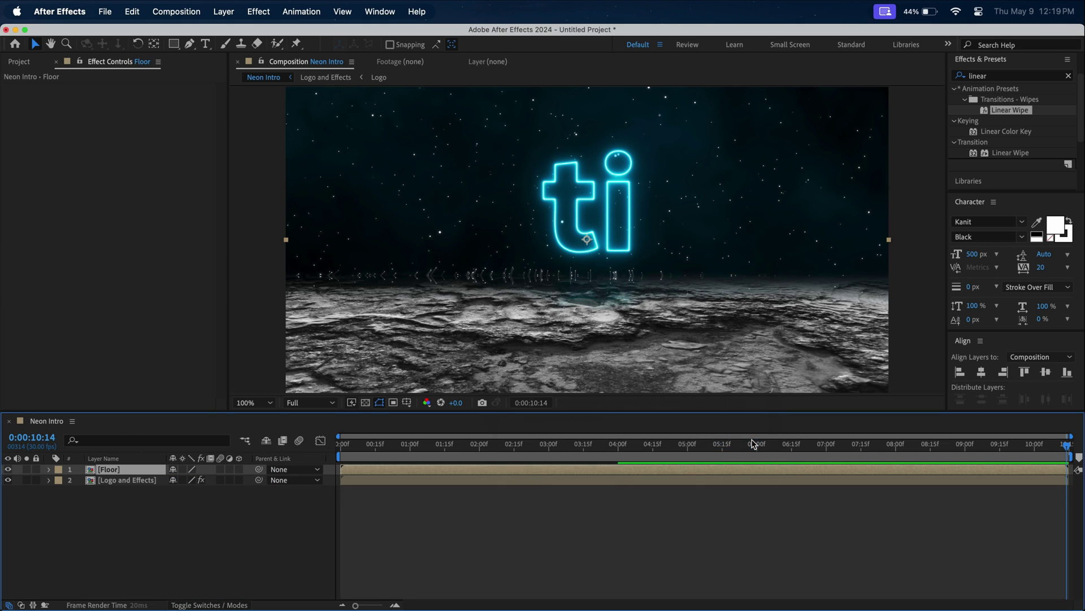
drag(144, 470, 144, 489)
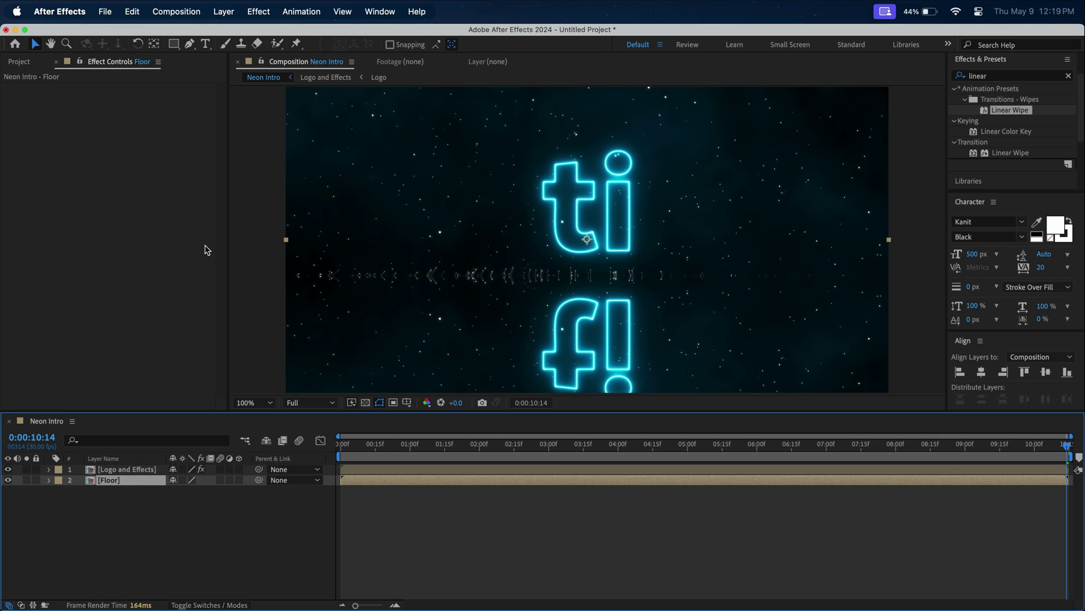
Add a new adjustment layer from the Layer > New menu.
click(229, 3)
mouse_move(242, 29)
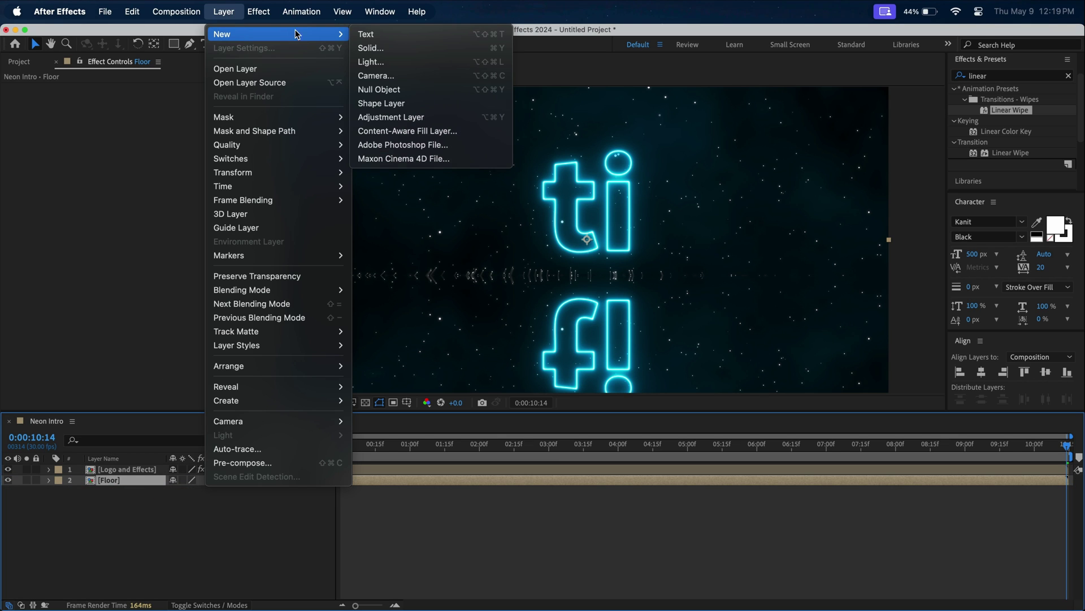
click(424, 118)
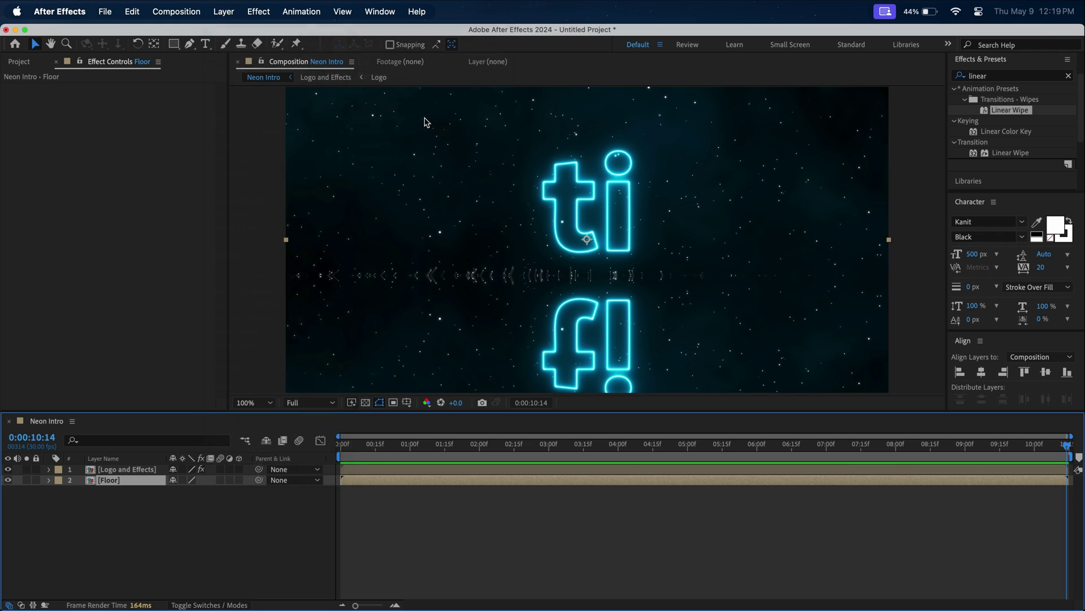
Bring the adjustment layer to the top and apply Compound Blur to it.
key(super+shift+bracketright)
click(988, 75)
text(com)
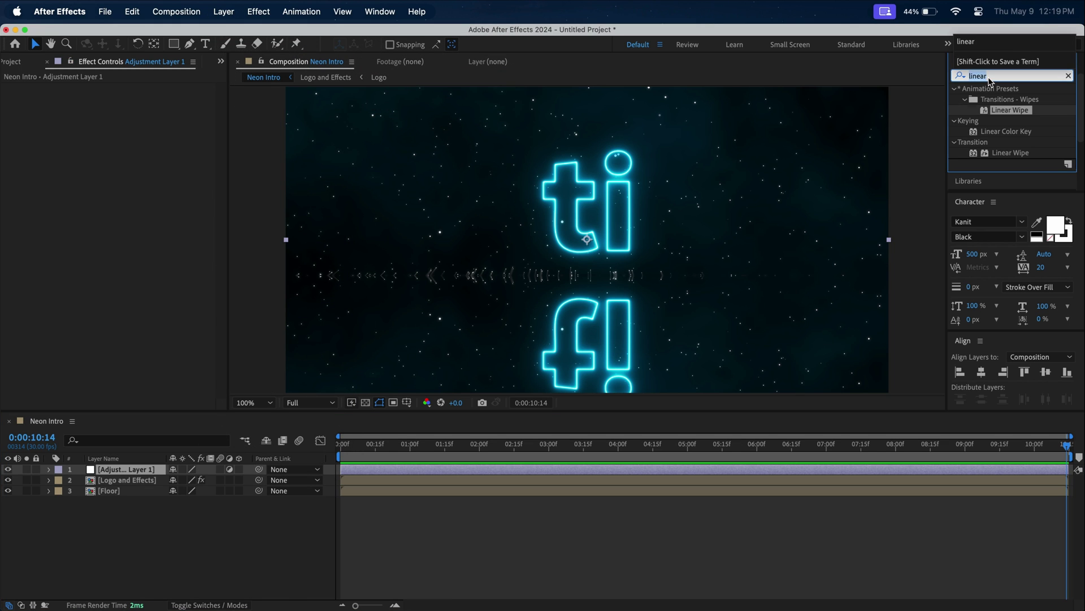
text(poun)
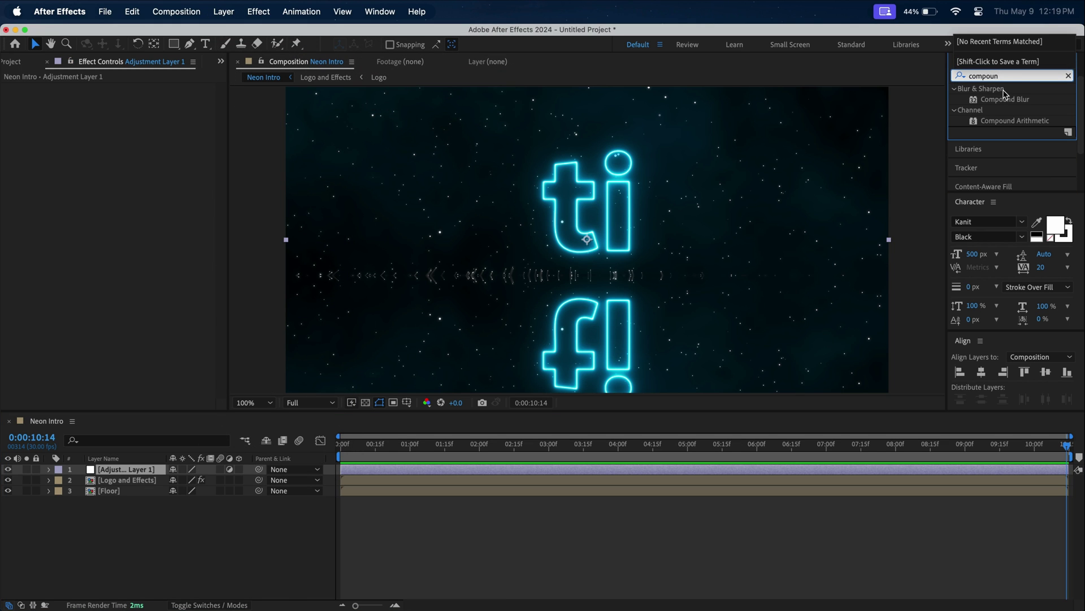
drag(1005, 95, 134, 471)
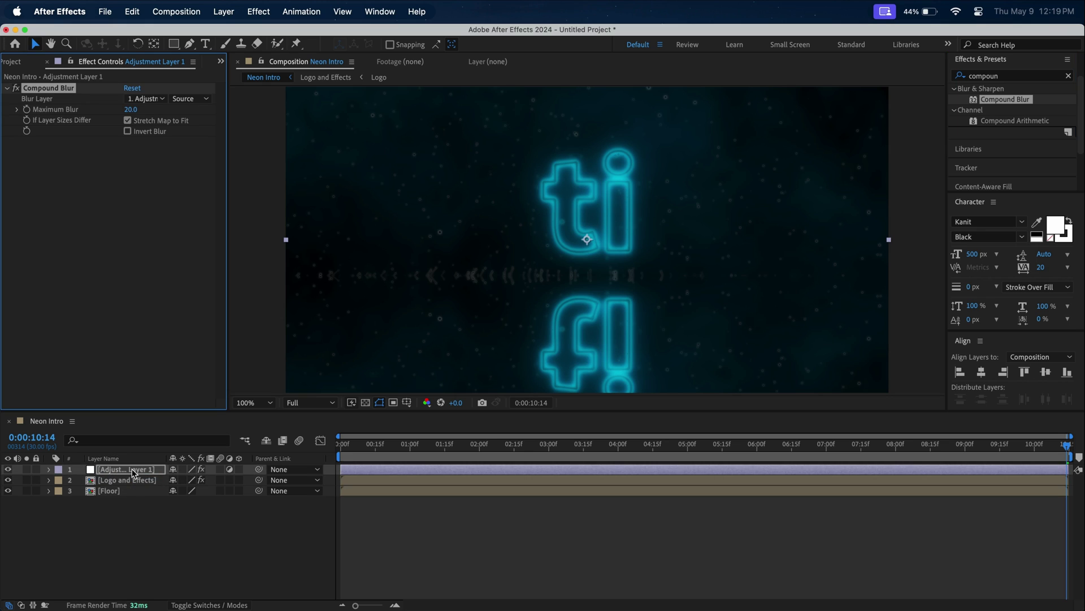
Set Compound Blur's Blur Layer to 3. Floor with Maximum Blur 50, then preview from the start.
click(163, 99)
click(158, 161)
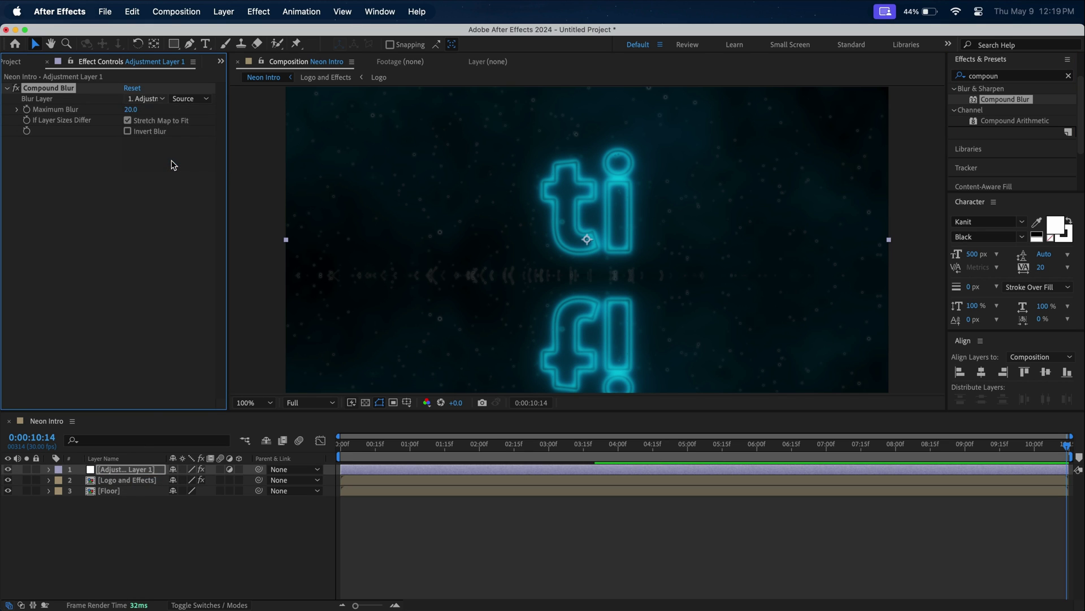
drag(130, 109, 147, 108)
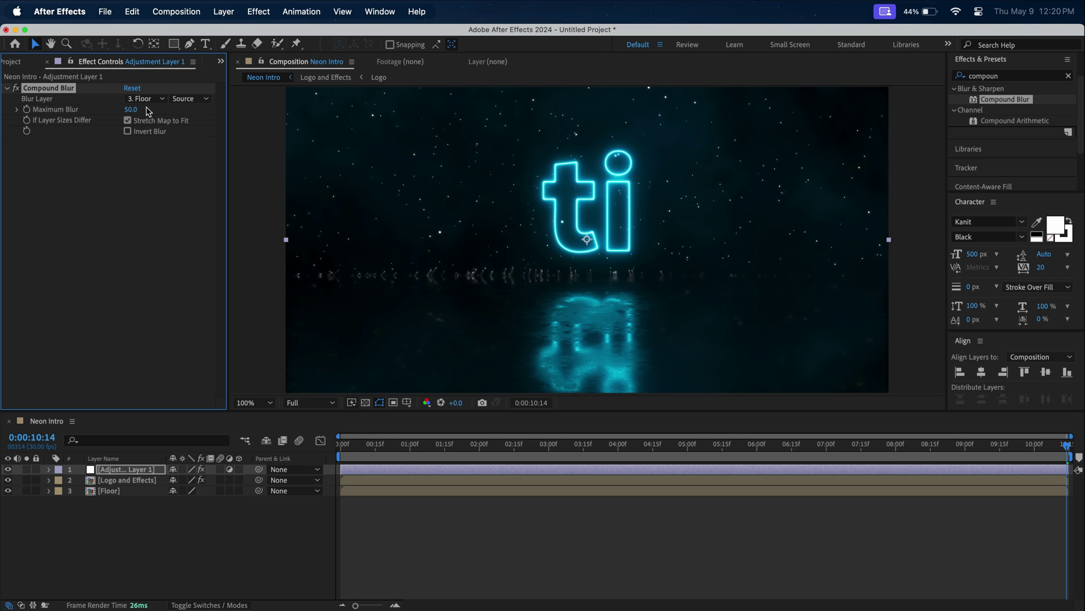
click(343, 446)
key(space)
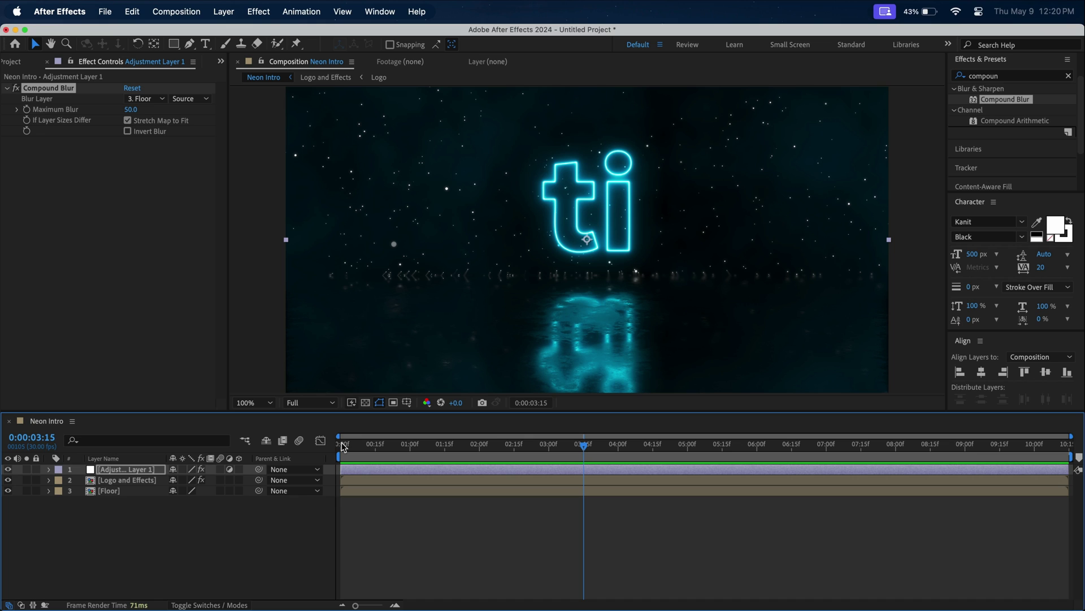
In the Logo and Effects comp, select the Pen tool with Fill set to None.
double_click(144, 480)
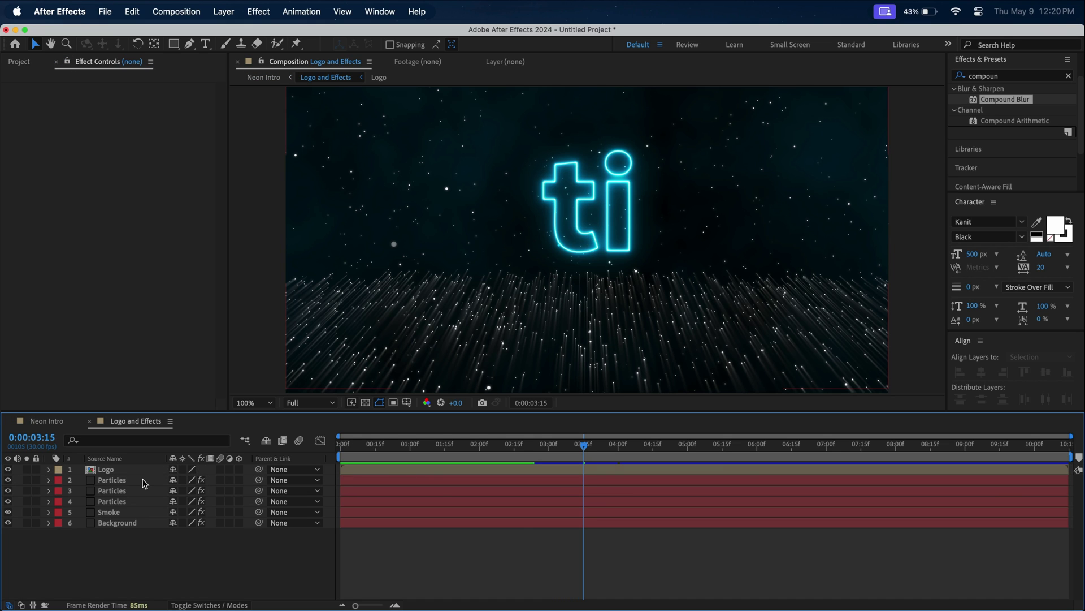
click(190, 44)
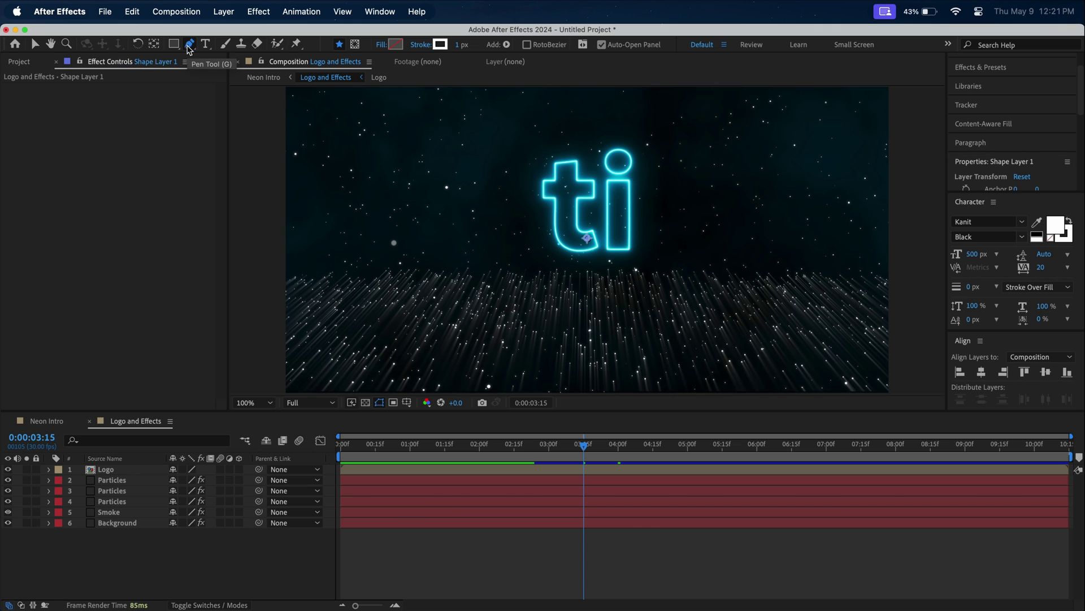
click(395, 43)
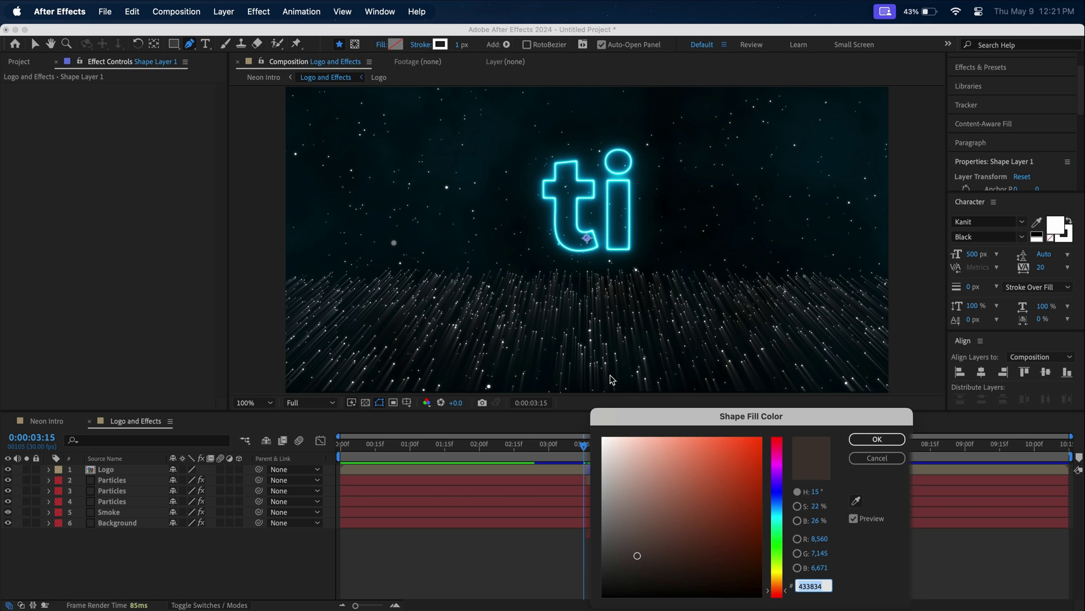
click(874, 438)
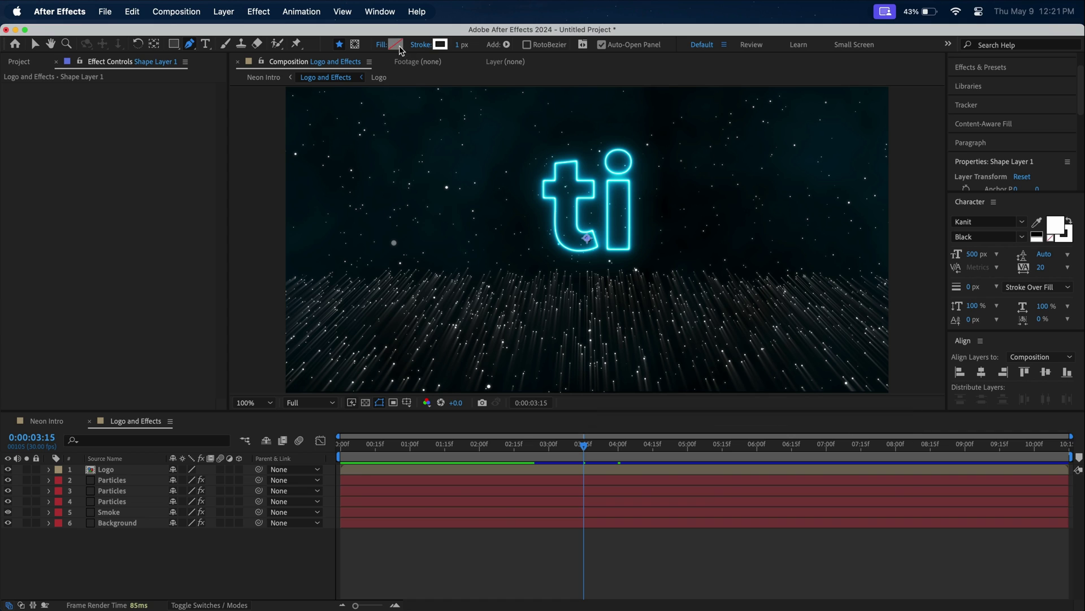
click(382, 44)
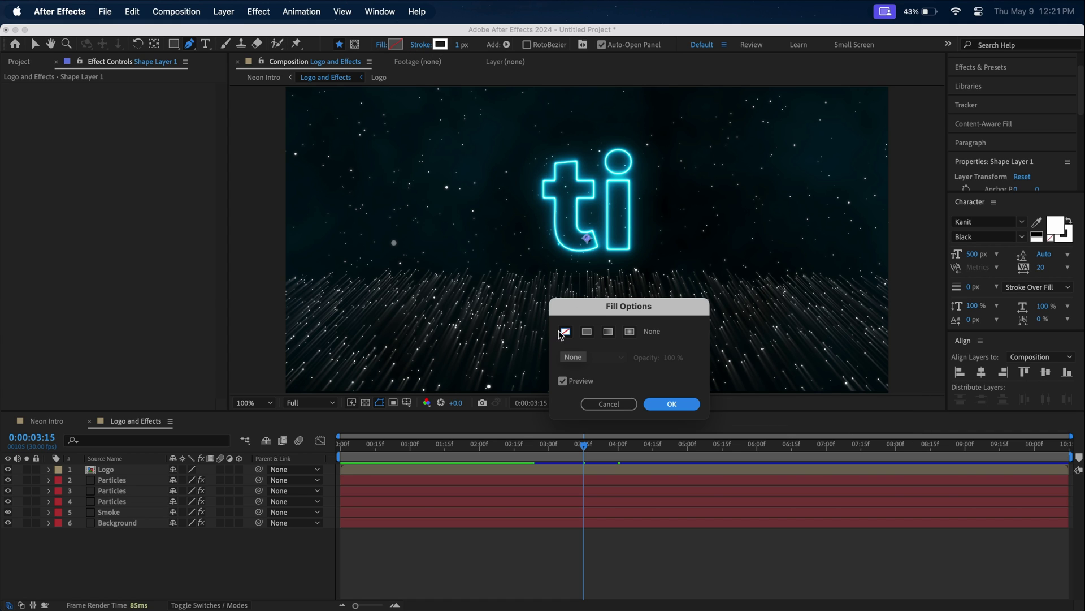
click(671, 404)
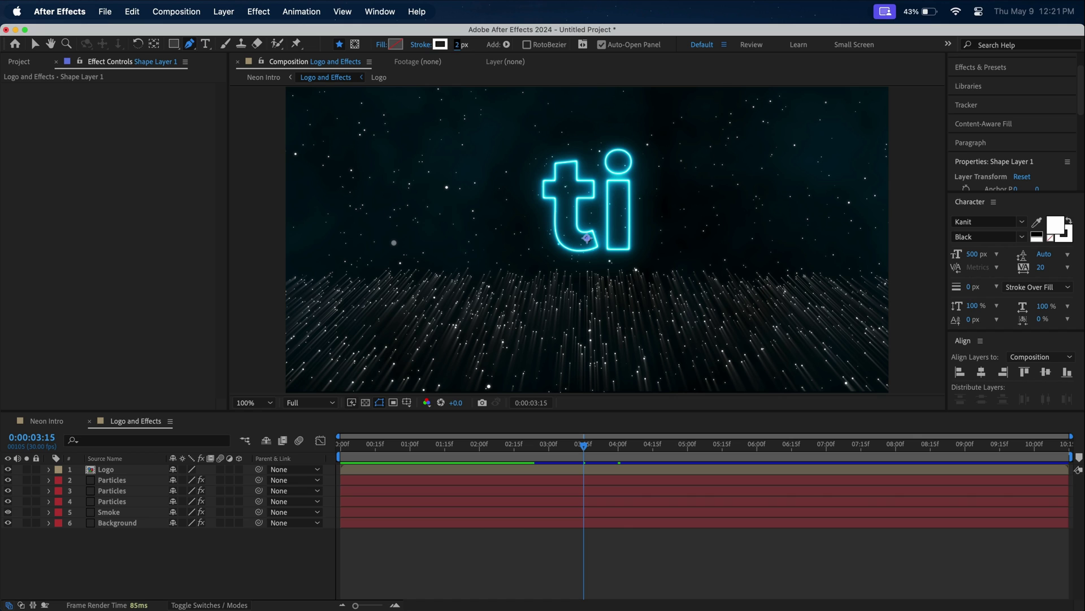
Draw a three-point curve sweeping across the upper right of the frame.
key(comma)
click(578, 193)
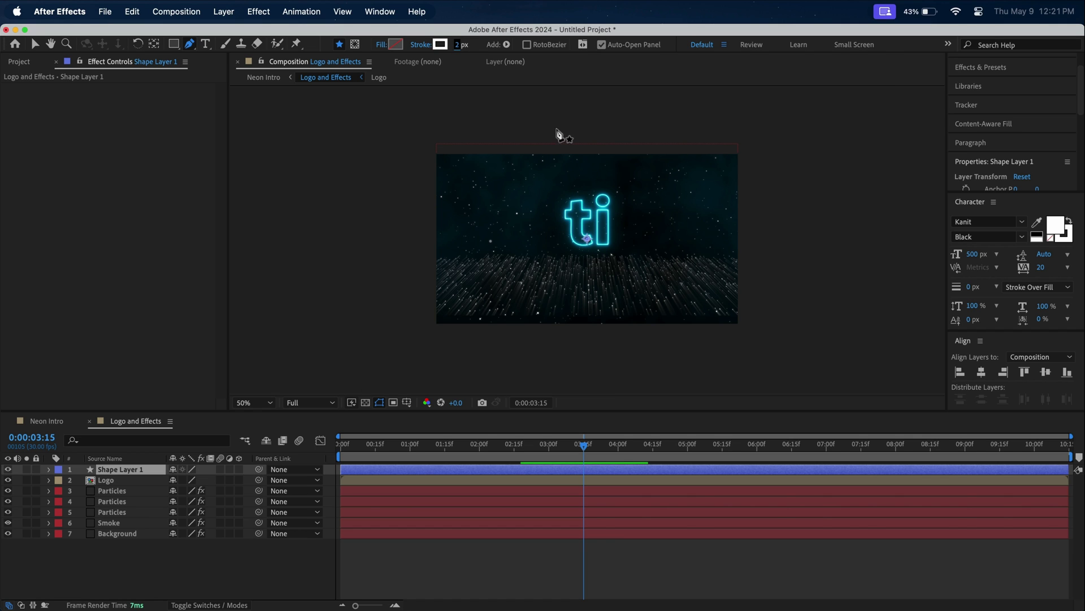
click(556, 129)
drag(660, 195, 696, 255)
click(811, 249)
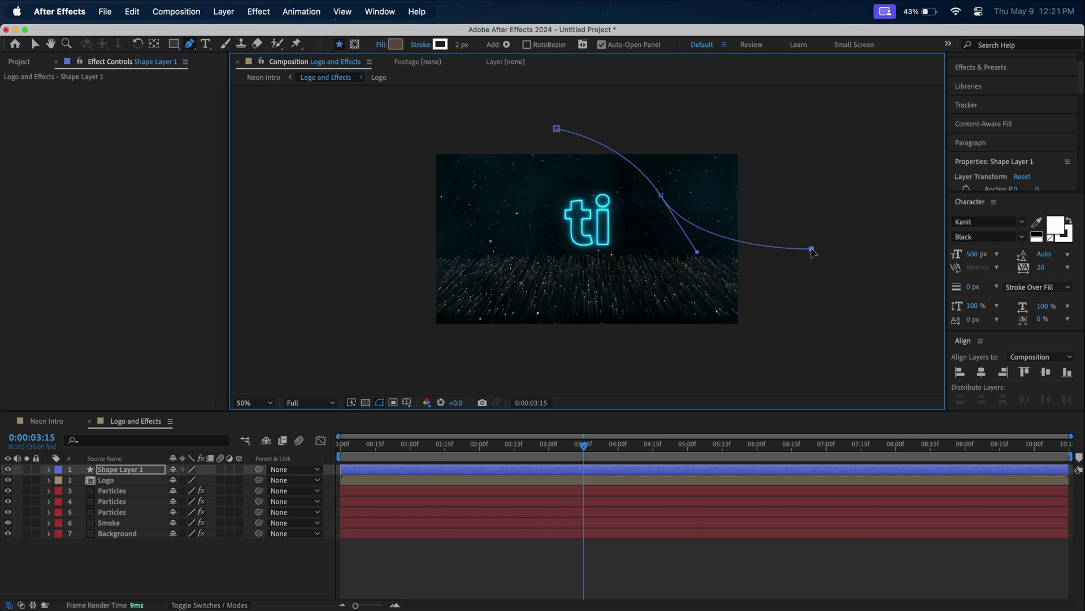
Auto-trace the drawn path into a new traced shape layer.
click(224, 12)
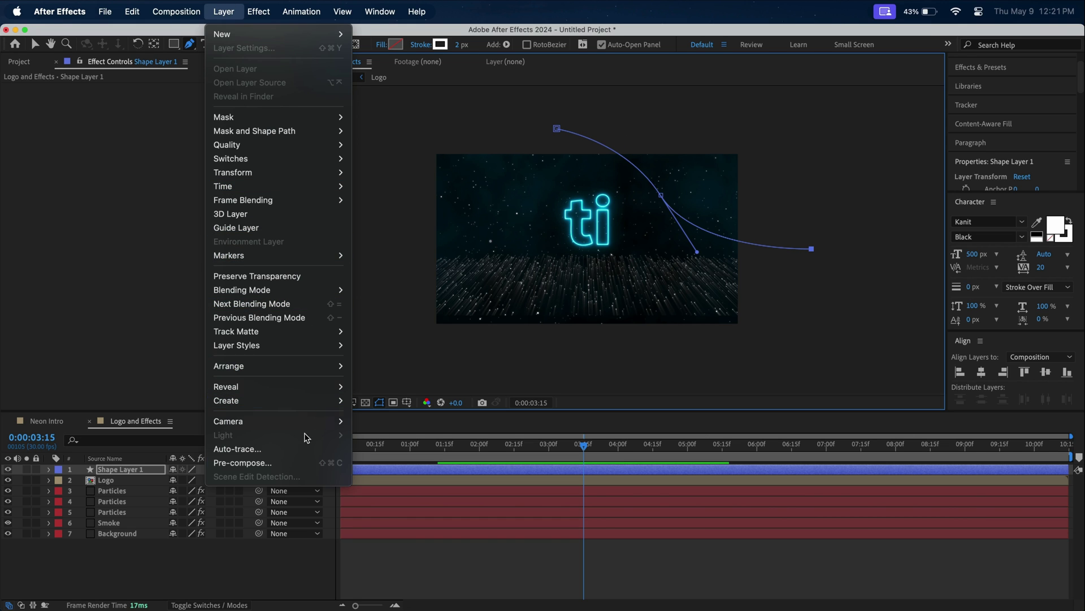
click(307, 448)
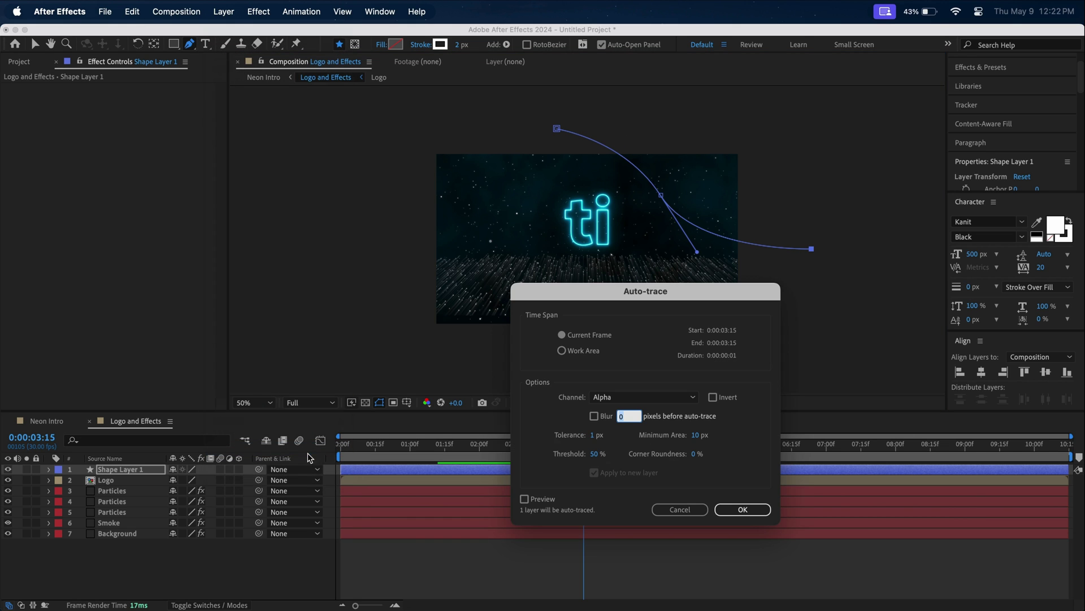
click(745, 509)
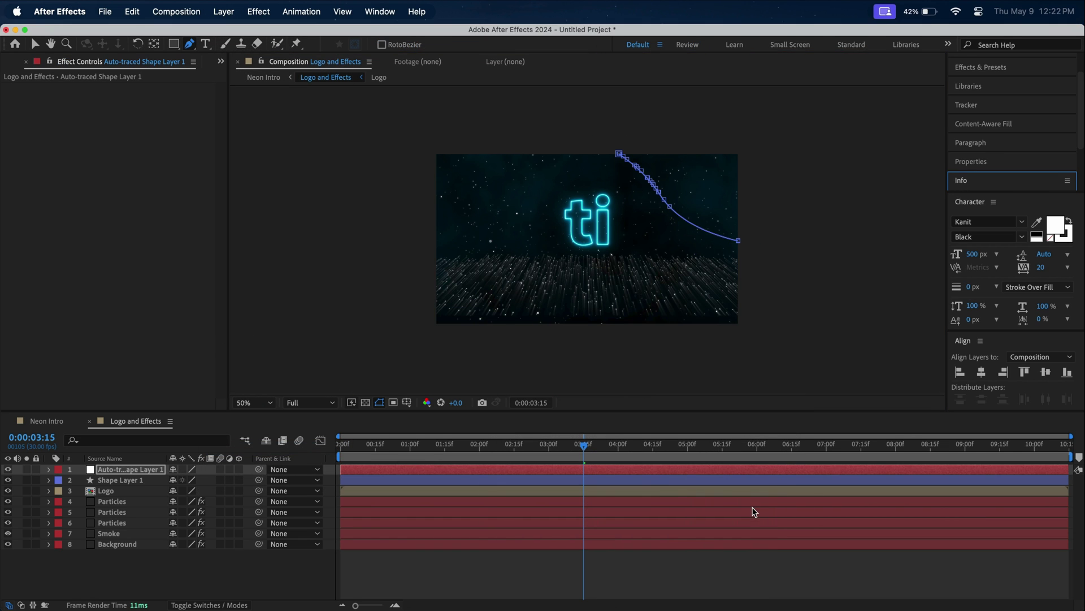
Copy the Saber effect from the Logo layer and paste it onto Auto-traced Shape Layer 1.
double_click(137, 492)
click(119, 472)
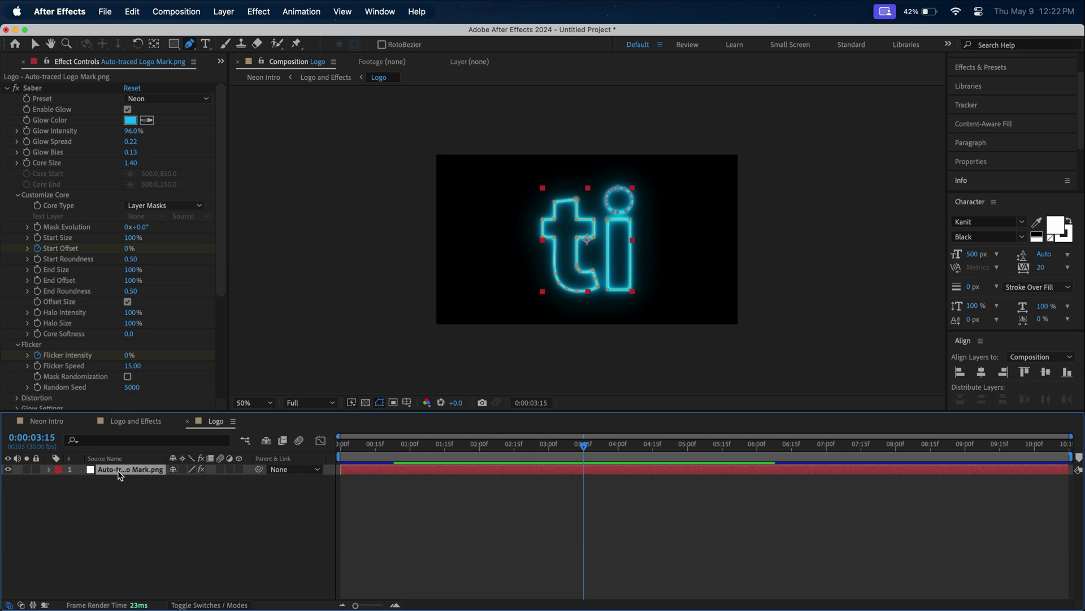
click(30, 89)
click(136, 421)
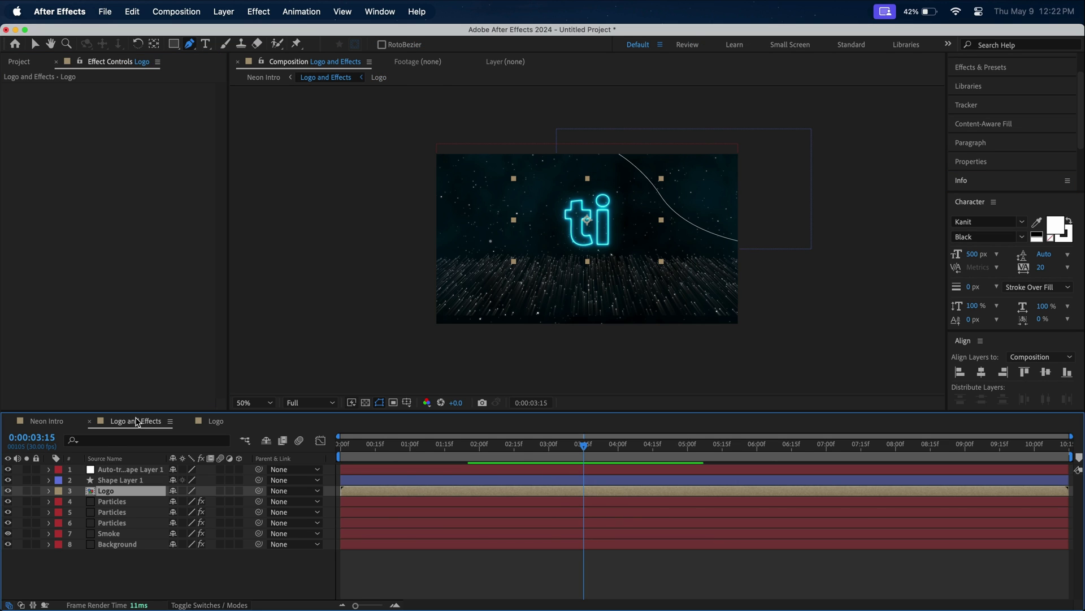
click(110, 469)
key(super+v)
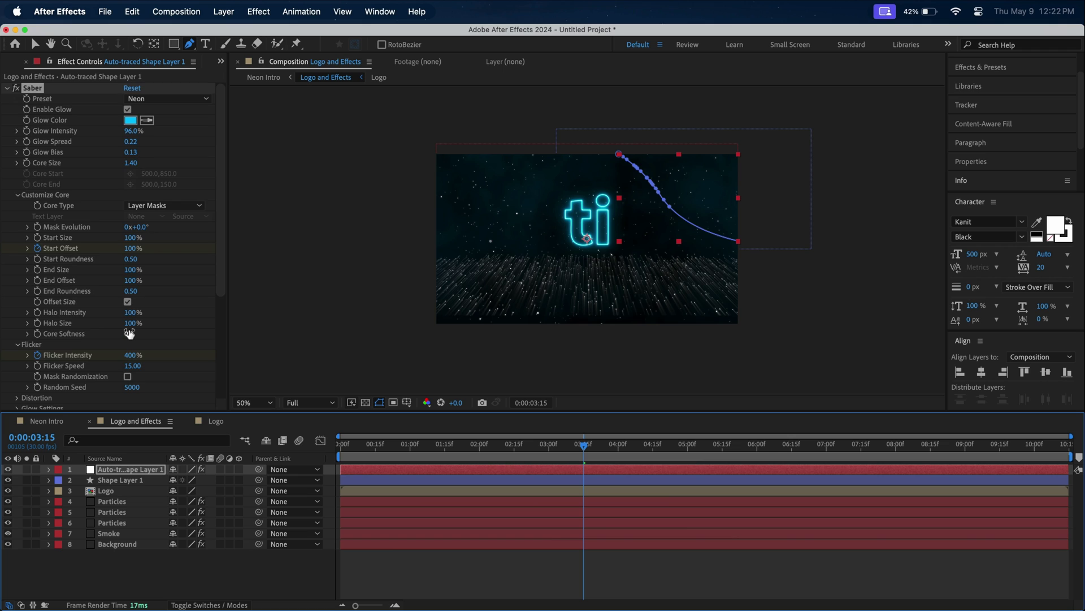
Lower the Saber Core Size and set the Glow Color to pale cyan 78C3DB.
click(131, 164)
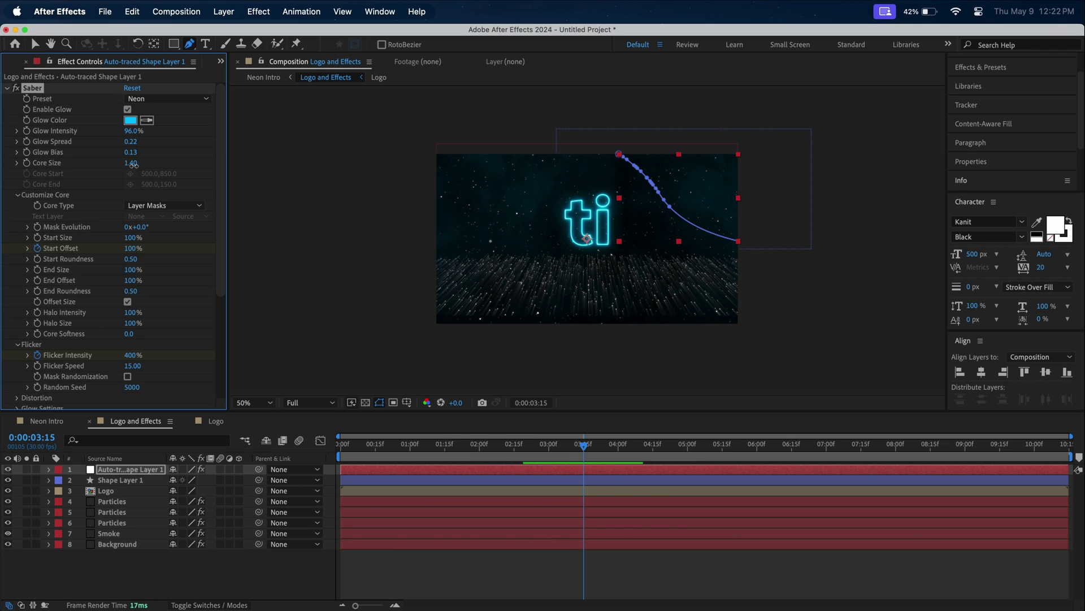
drag(131, 163, 130, 165)
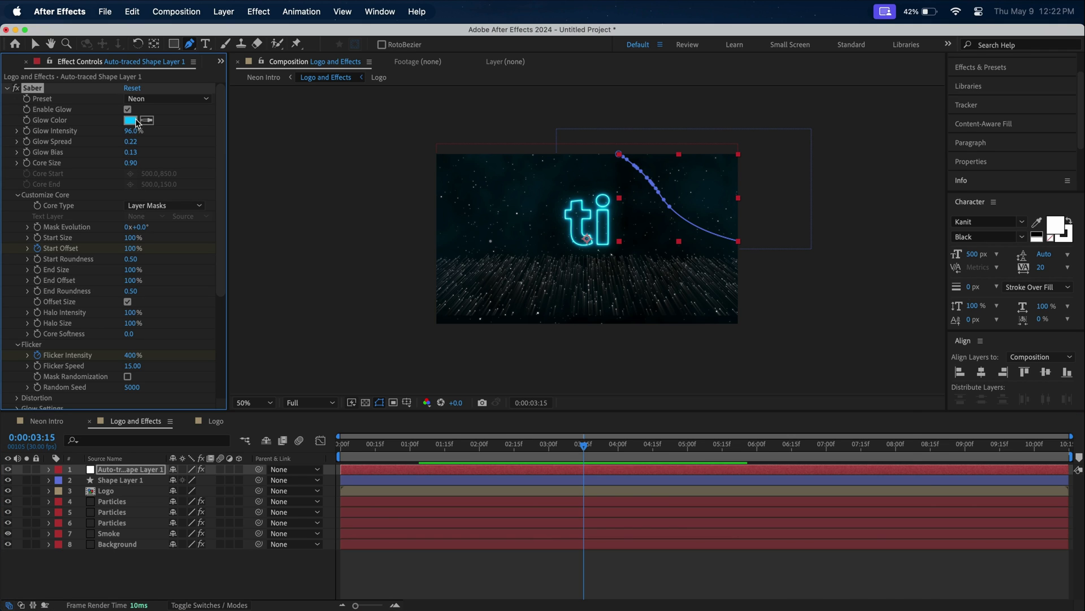
click(130, 120)
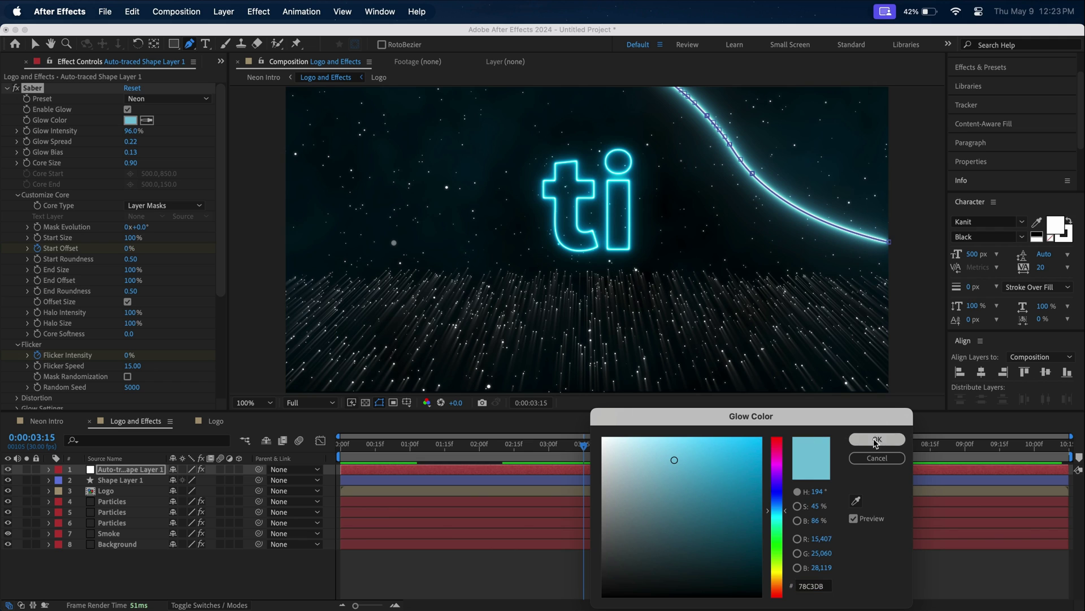
click(876, 439)
Duplicate the streak, nudge the copy left and down, and make it start later.
click(161, 472)
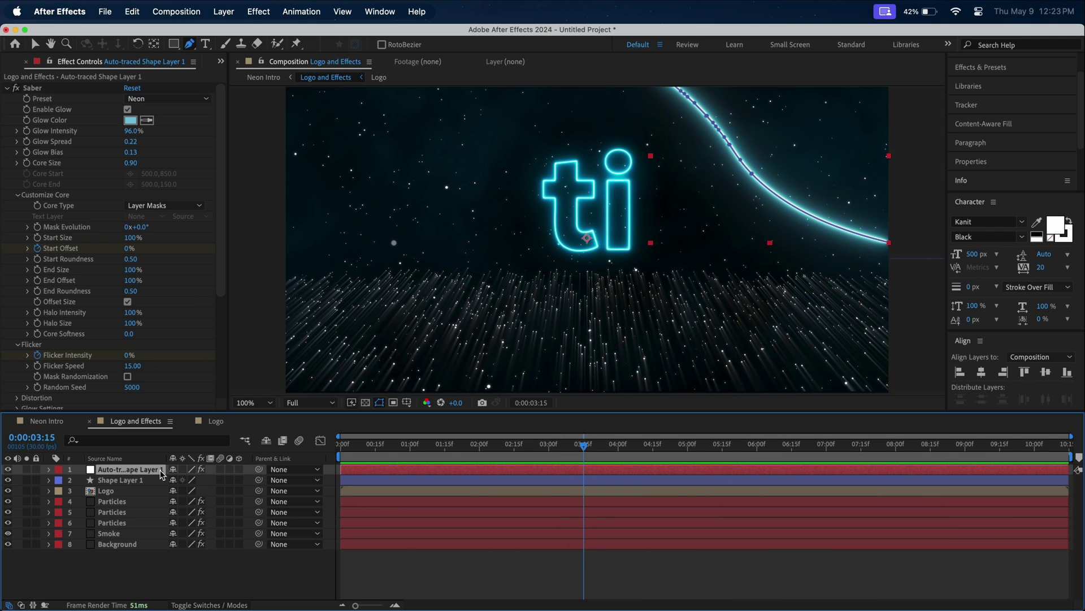
key(super+d)
key(shift+Left)
key(shift+Left)
key(shift+Left)
key(shift+Left)
key(shift+Left)
key(shift+Left)
key(shift+Left)
key(shift+Left)
key(shift+Left)
key(shift+Left)
key(shift+Left)
key(shift+Left)
key(shift+Left)
key(shift+Left)
key(shift+Left)
key(shift+Left)
key(shift+Left)
key(shift+Left)
key(shift+Left)
key(shift+Left)
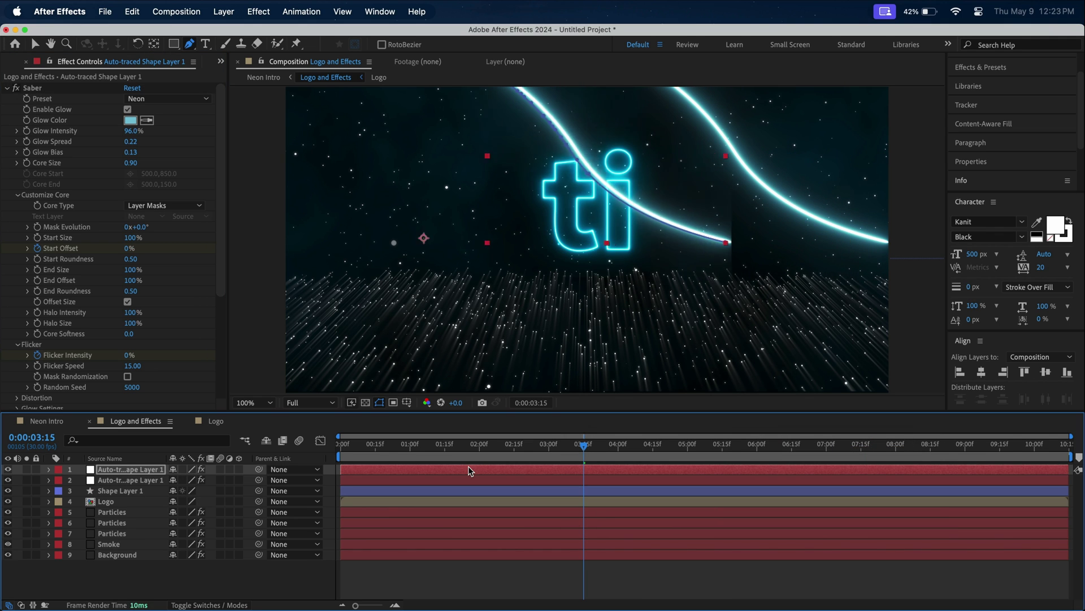
key(shift+Left)
key(shift+Left)
key(shift+Left)
key(shift+Left)
key(shift+Left)
key(shift+Left)
key(shift+Left)
key(shift+Left)
key(shift+Left)
key(shift+Left)
key(shift+Left)
key(shift+Left)
key(shift+Left)
key(shift+Left)
key(shift+Left)
key(shift+Left)
key(shift+Left)
key(shift+Left)
key(shift+Left)
key(shift+Left)
key(shift+Down)
key(shift+Down)
key(shift+Down)
key(shift+Down)
key(shift+Down)
key(shift+Down)
key(shift+Down)
key(shift+Down)
key(shift+Down)
key(shift+Down)
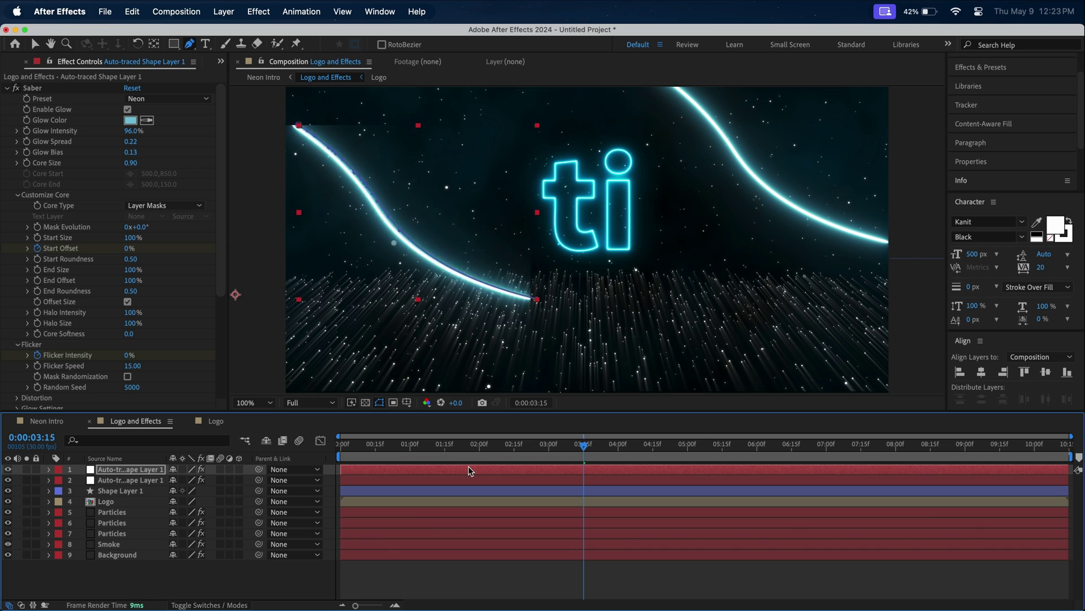
key(shift+Left)
key(shift+Left)
key(shift+Left)
key(shift+Left)
key(shift+Left)
key(shift+Left)
key(shift+Left)
key(shift+Left)
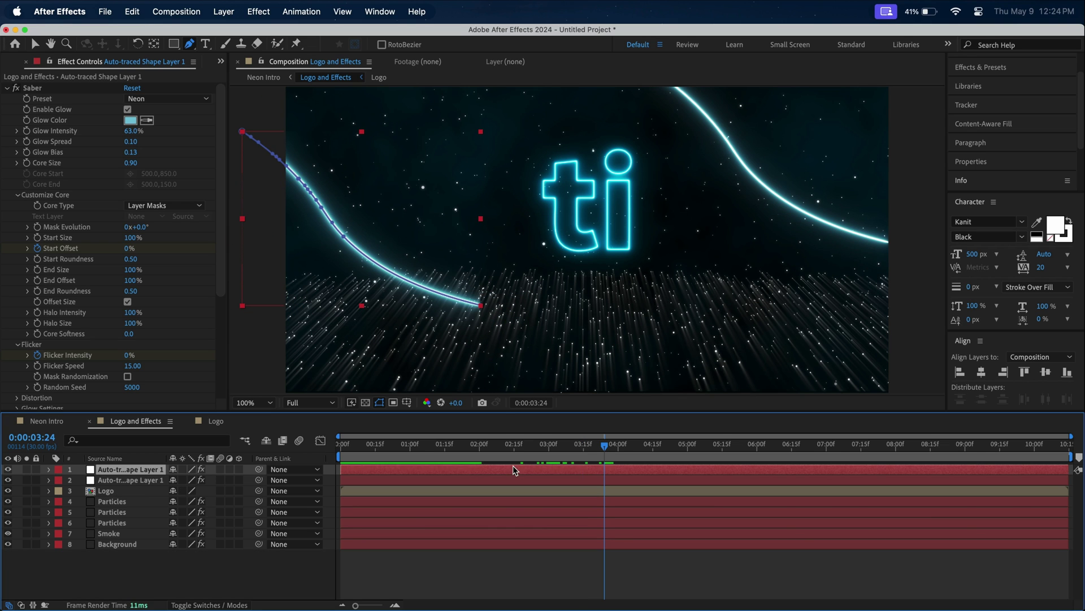
drag(513, 469, 547, 469)
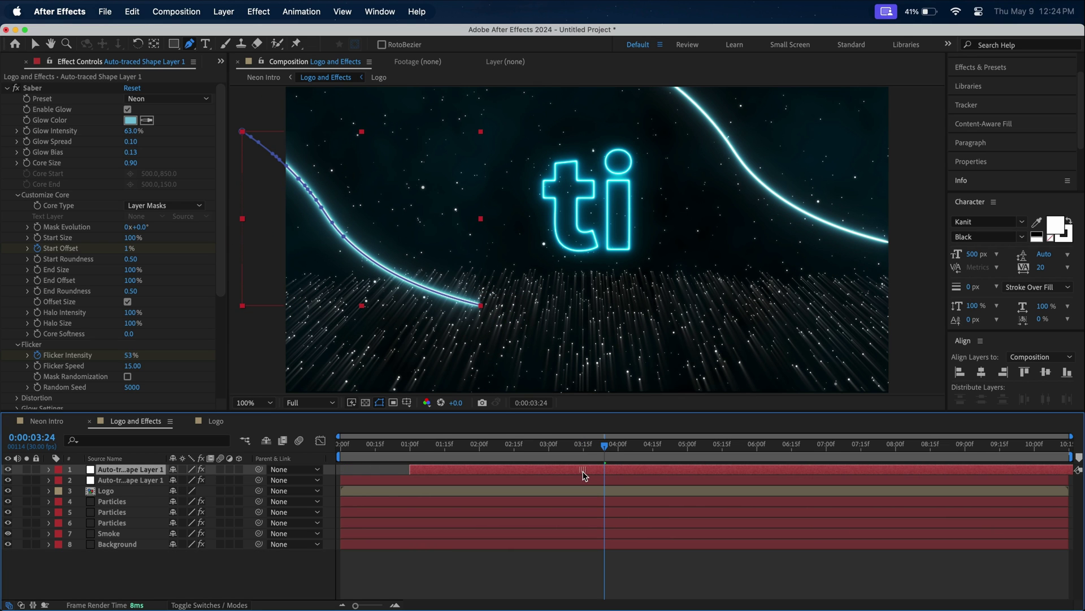
Switch to the Neon Intro comp, rewind to 0:00:00:00 and preview the intro.
click(46, 421)
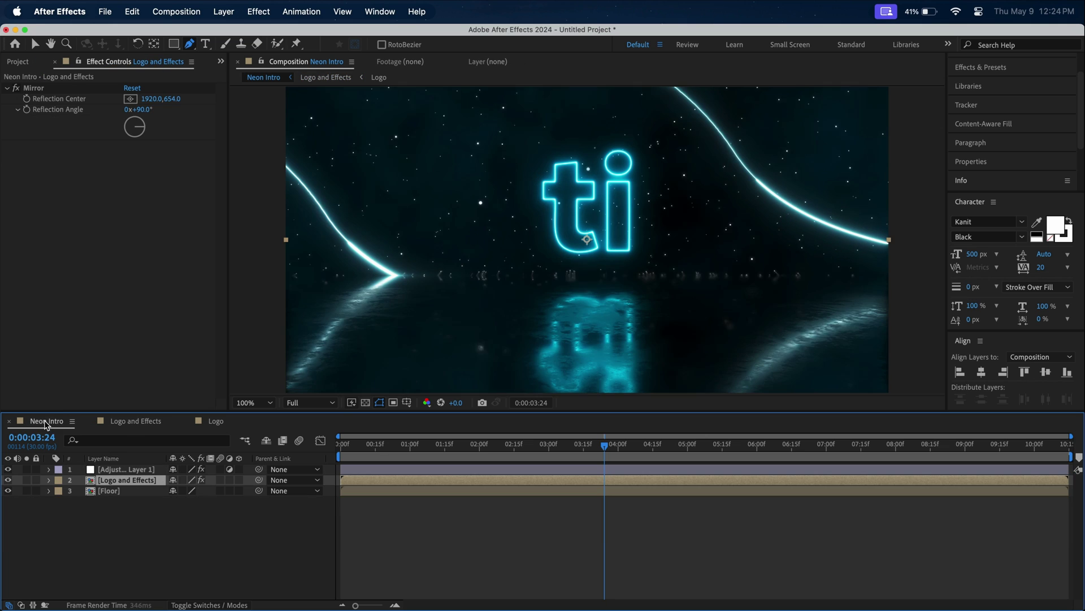
drag(370, 445, 325, 448)
key(space)
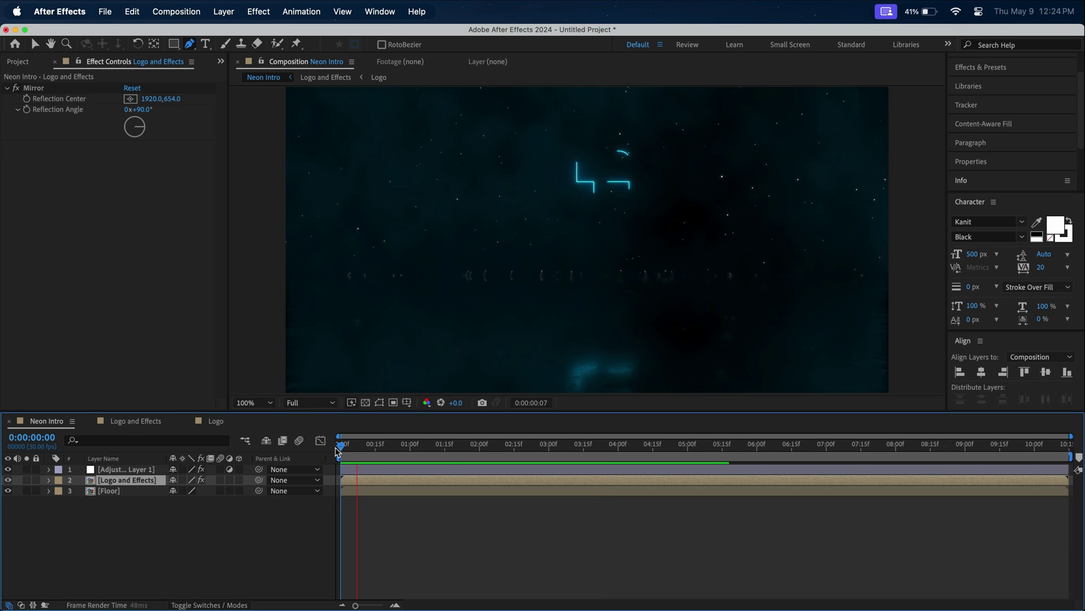